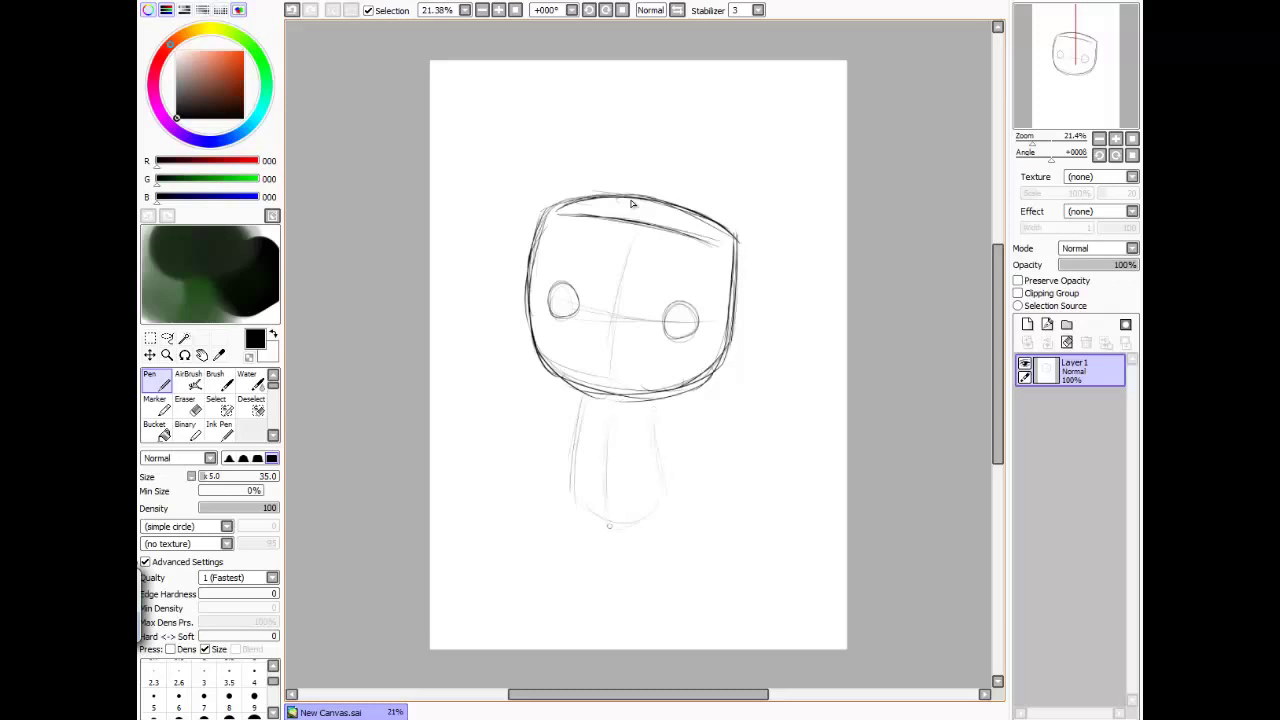
Step: Darken both round eyes and sketch the forehead seam's short stitches and the wide jagged grin
{"action": "scroll", "coordinate": [631, 204], "scroll_direction": "up", "scroll_amount": 3}
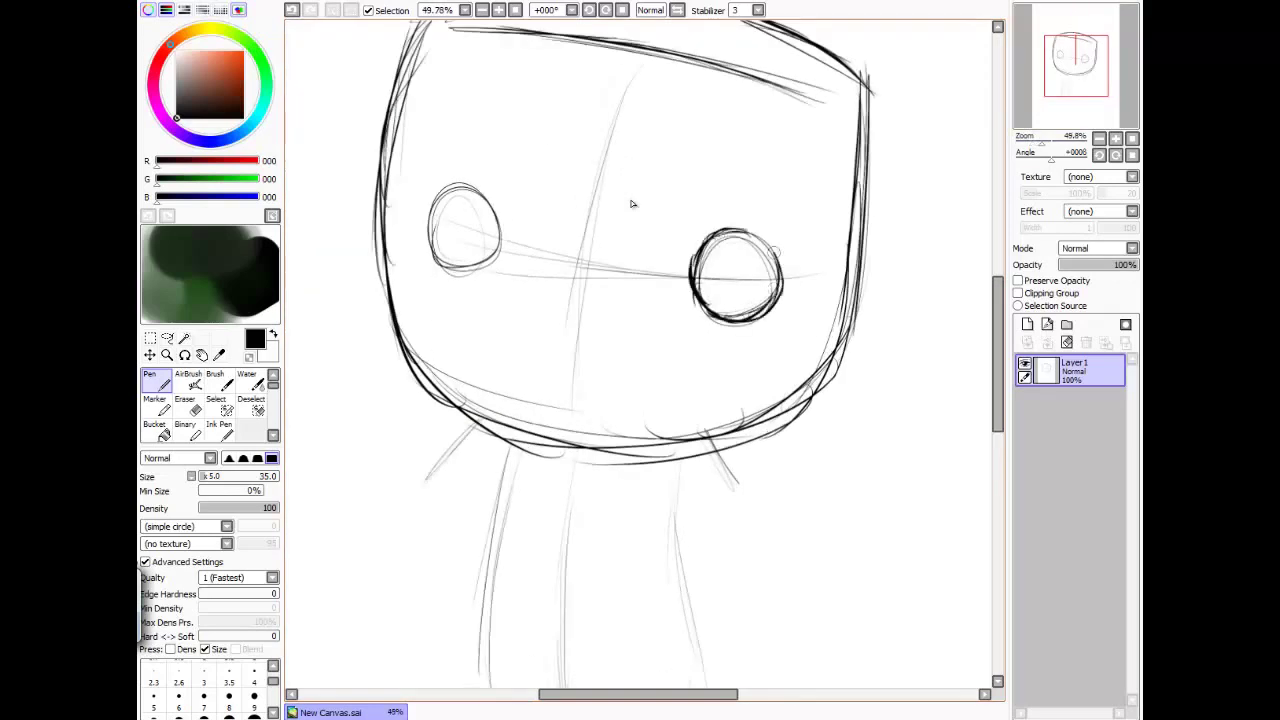
{"action": "left_click_drag", "start_coordinate": [767, 106], "coordinate": [762, 124]}
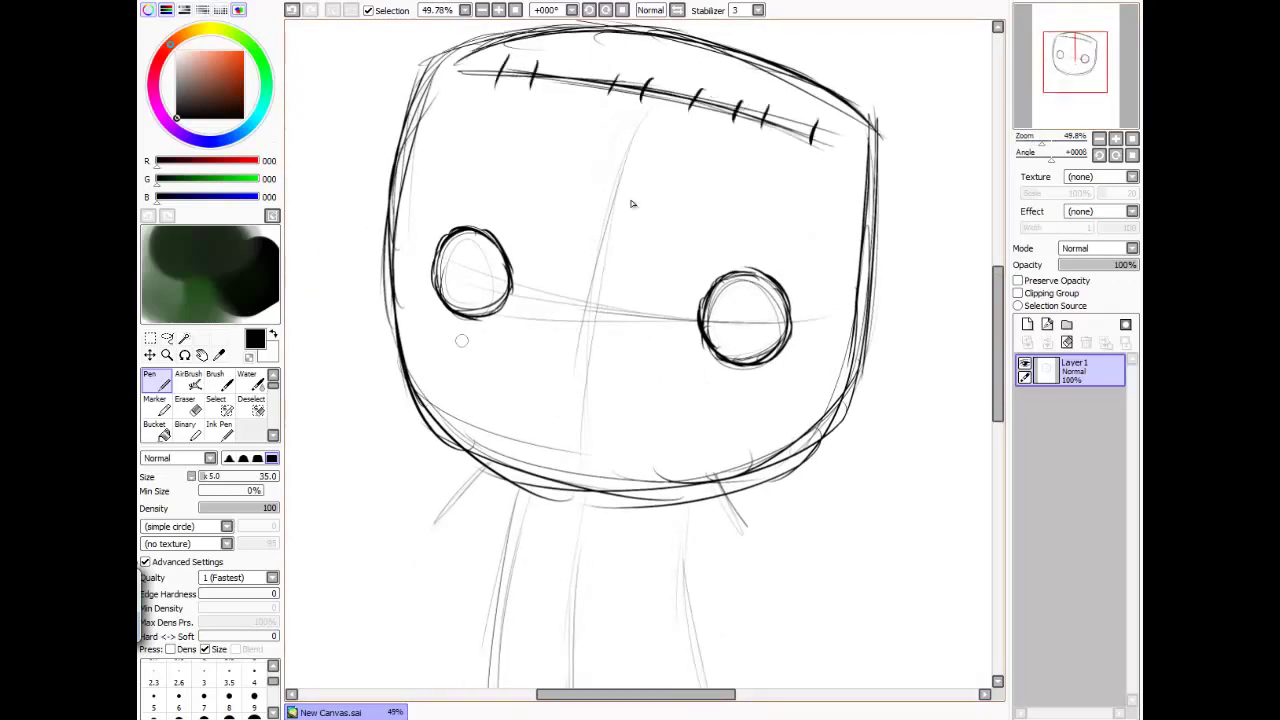
{"action": "scroll", "coordinate": [794, 388], "scroll_direction": "down", "scroll_amount": 1}
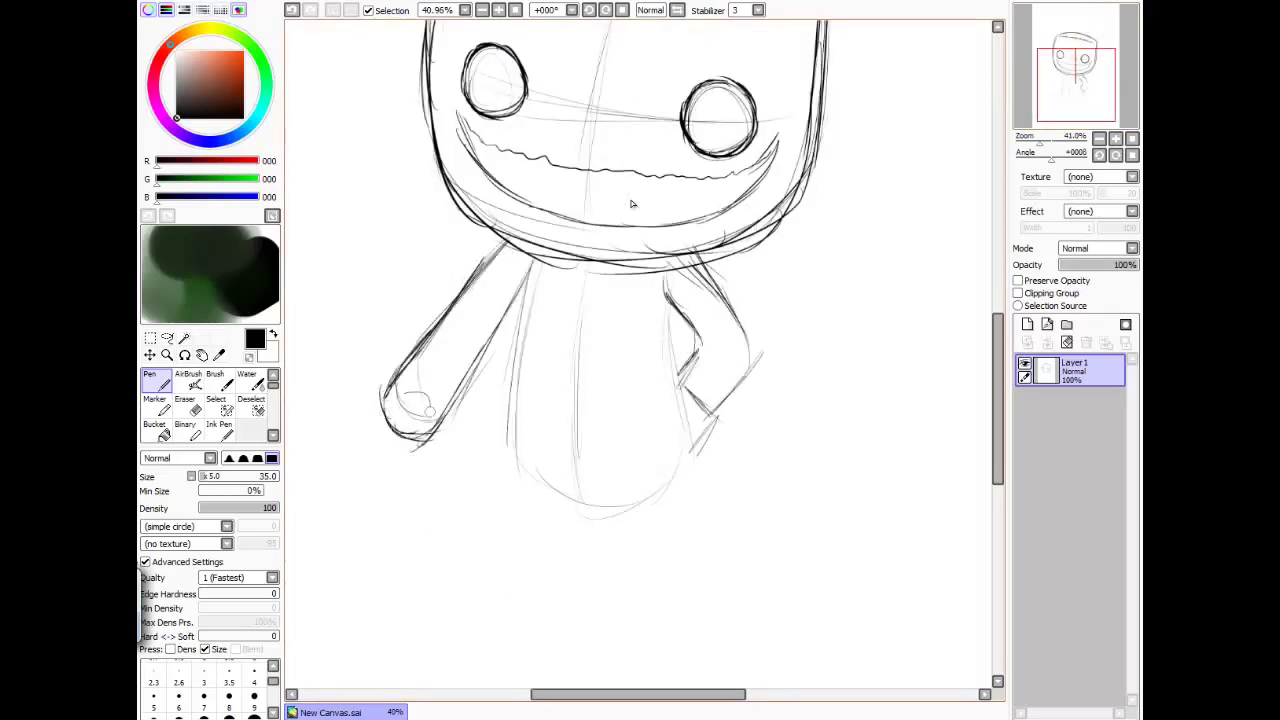
Step: Sketch the character's arms and a dynamite stick with a lit fuse in the left hand
{"action": "mouse_move", "coordinate": [700, 290]}
{"action": "left_mouse_down"}
{"action": "mouse_move", "coordinate": [686, 371]}
{"action": "mouse_move", "coordinate": [715, 420]}
{"action": "left_mouse_up"}
{"action": "scroll", "coordinate": [631, 204], "scroll_direction": "up", "scroll_amount": 3}
{"action": "scroll", "coordinate": [631, 204], "scroll_direction": "down", "scroll_amount": 1}
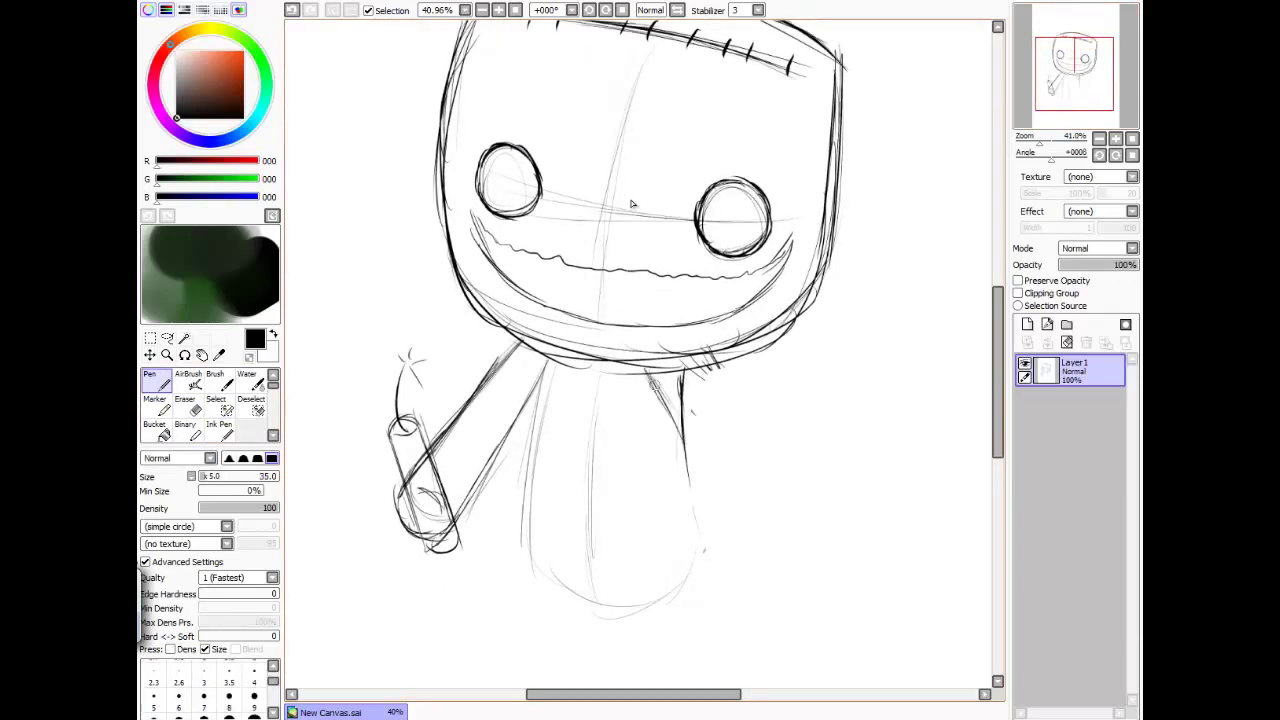
Step: Sketch two rounded legs below the torso and darken the torso's outline
{"action": "scroll", "coordinate": [720, 433], "scroll_direction": "down", "scroll_amount": 4}
{"action": "left_click_drag", "start_coordinate": [555, 355], "coordinate": [518, 461]}
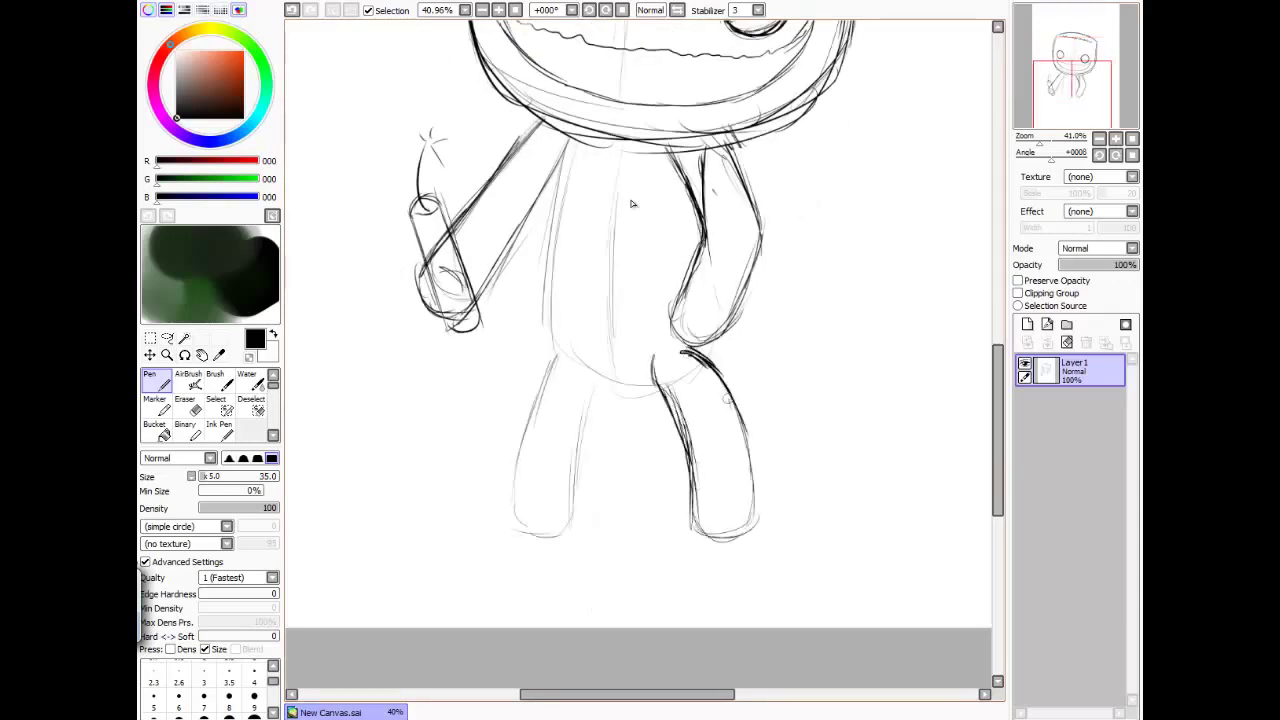
{"action": "scroll", "coordinate": [631, 204], "scroll_direction": "up", "scroll_amount": 2}
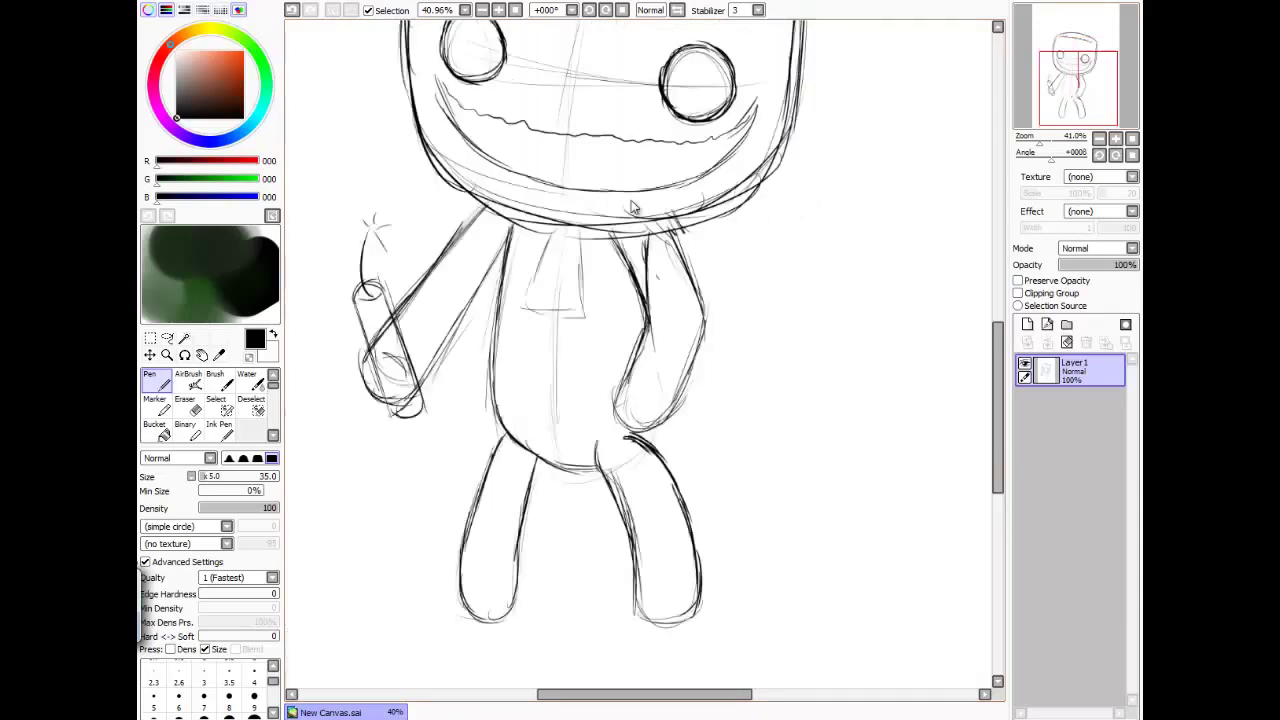
{"action": "scroll", "coordinate": [631, 204], "scroll_direction": "down", "scroll_amount": 5}
{"action": "scroll", "coordinate": [631, 204], "scroll_direction": "up", "scroll_amount": 6}
{"action": "scroll", "coordinate": [631, 204], "scroll_direction": "down", "scroll_amount": 4}
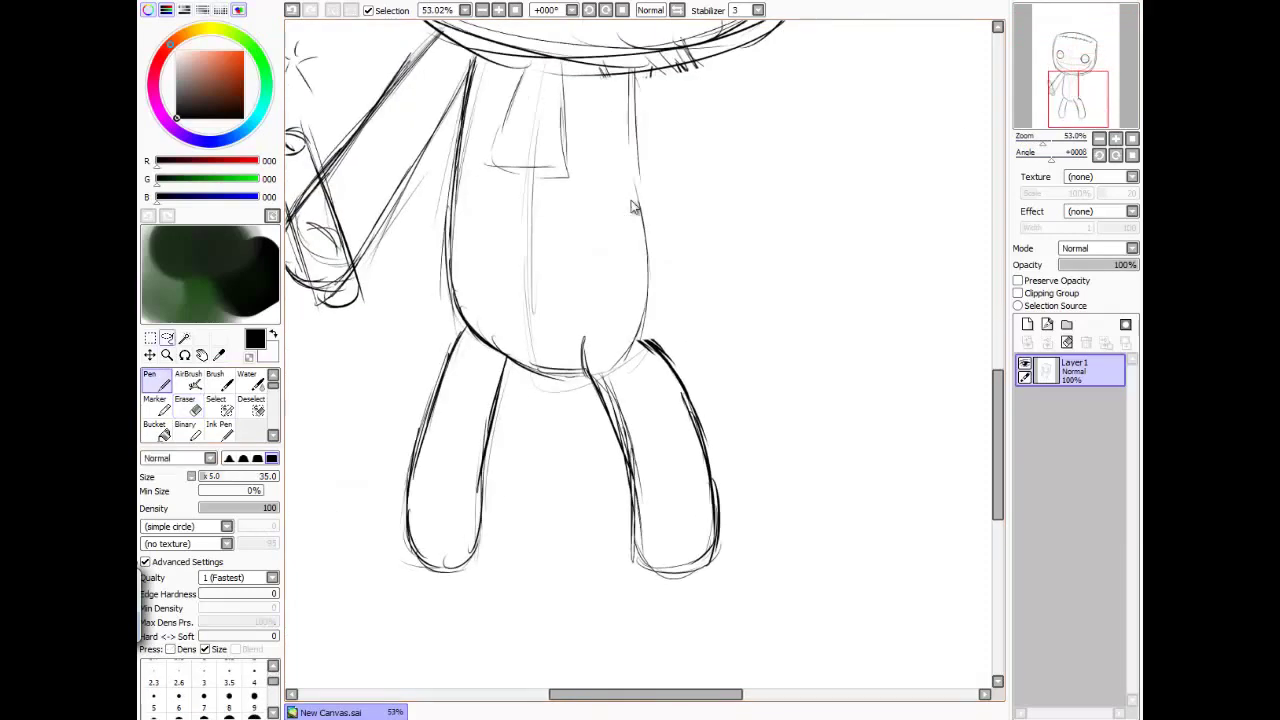
Step: Lasso each leg and move the pair closer together under the torso
{"action": "key", "text": "l"}
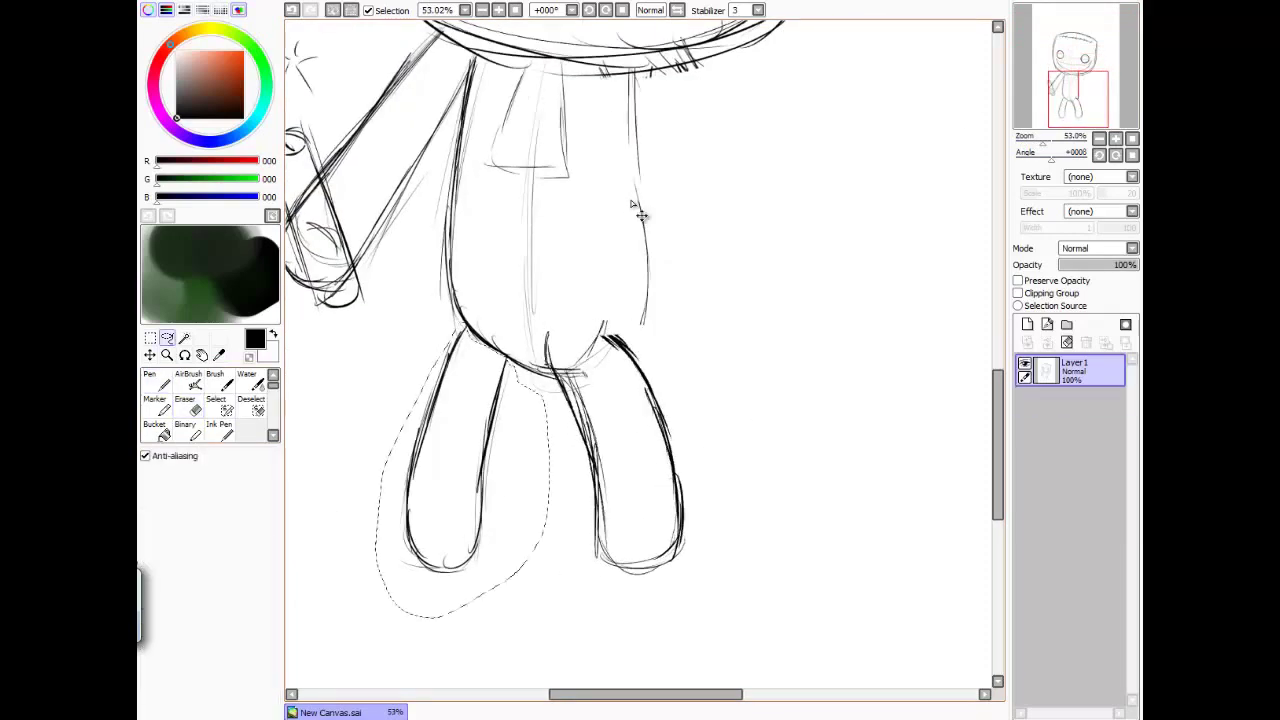
{"action": "left_click_drag", "start_coordinate": [631, 204], "coordinate": [645, 204]}
{"action": "scroll", "coordinate": [631, 204], "scroll_direction": "down", "scroll_amount": 2}
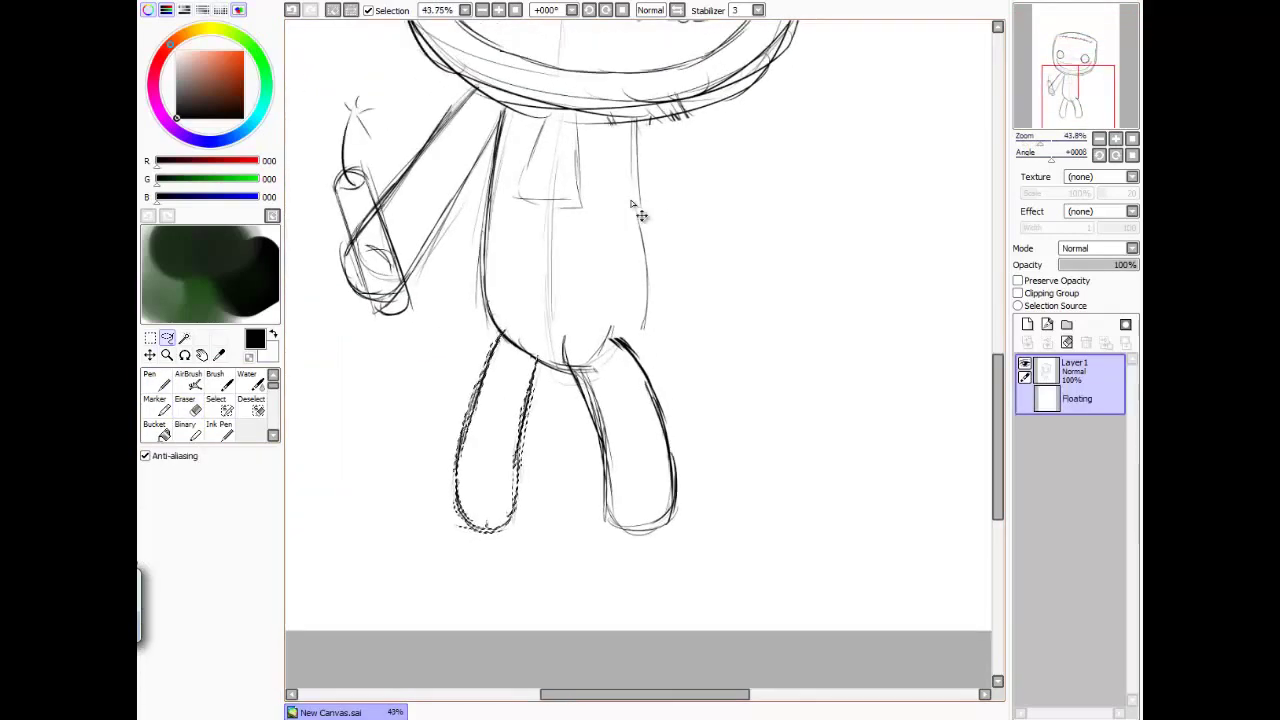
{"action": "key", "text": "ctrl+d"}
Step: Sketch a straight, outstretched right arm with a rounded hand beside the torso using the Pen
{"action": "key", "text": "n"}
{"action": "scroll", "coordinate": [631, 204], "scroll_direction": "up", "scroll_amount": 2}
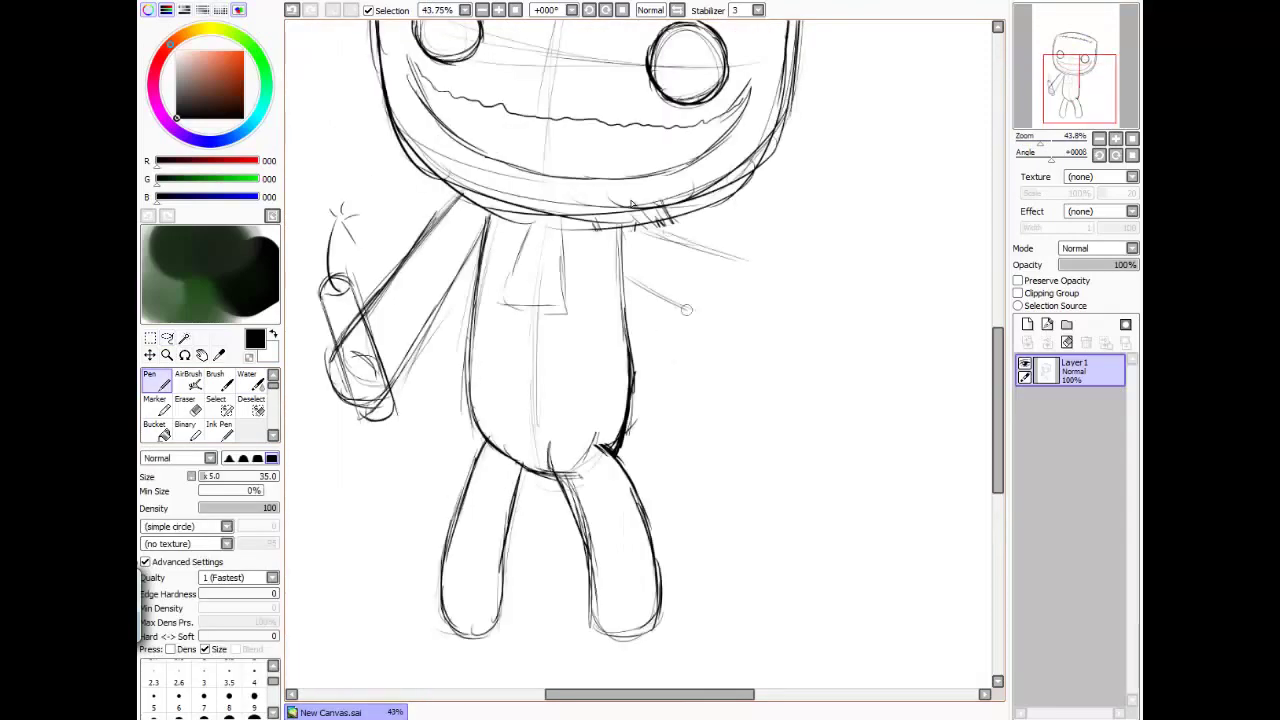
{"action": "key", "text": "Delete"}
{"action": "key", "text": "Delete"}
{"action": "key", "text": "Delete"}
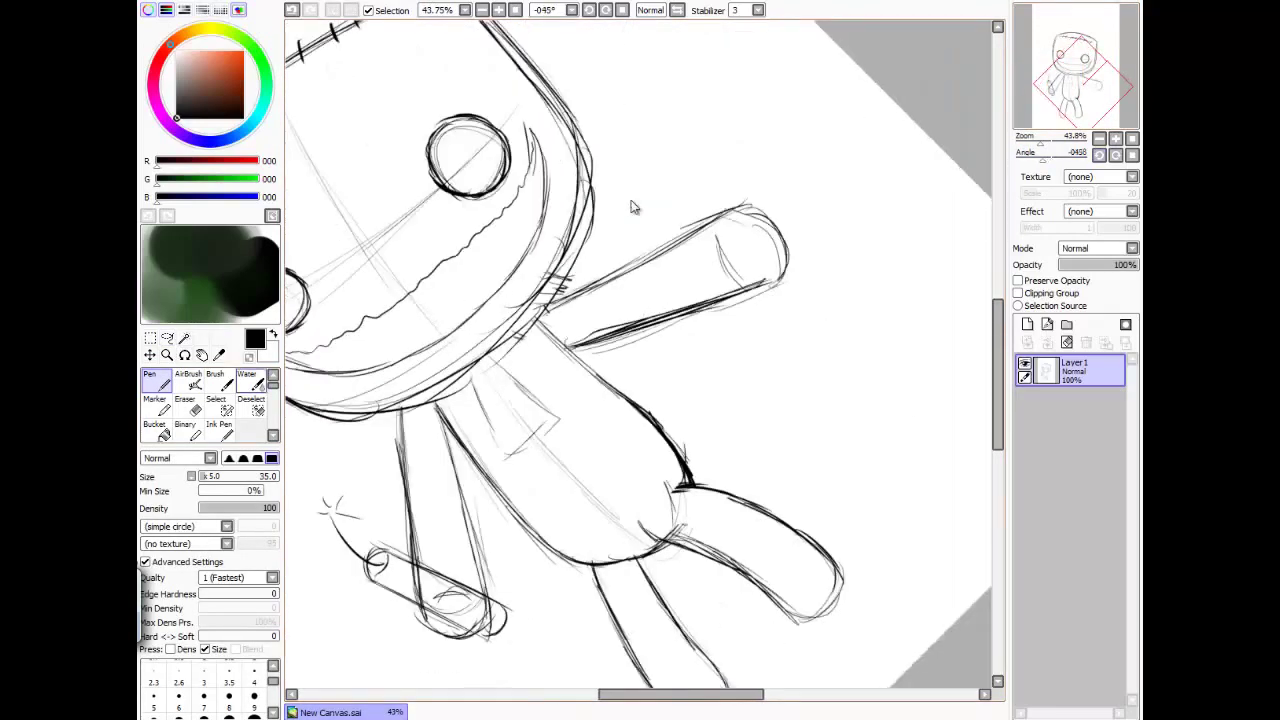
Step: Replace the left arm with a transformed copy of the right arm, merged into the sketch layer
{"action": "key", "text": "a"}
{"action": "key", "text": "Home"}
{"action": "key", "text": "ctrl+c"}
{"action": "key", "text": "ctrl+v"}
{"action": "key", "text": "ctrl+t"}
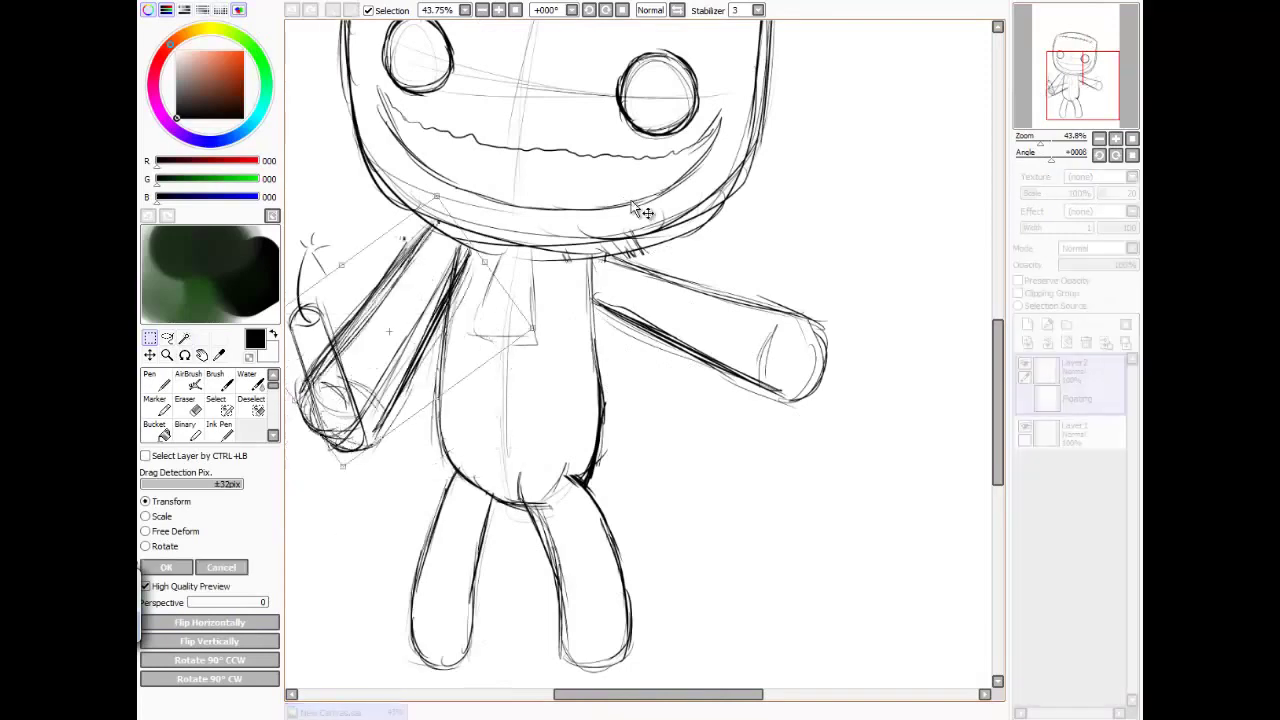
{"action": "key", "text": "Return"}
{"action": "key", "text": "Delete"}
{"action": "scroll", "coordinate": [631, 207], "scroll_direction": "left", "scroll_amount": 3}
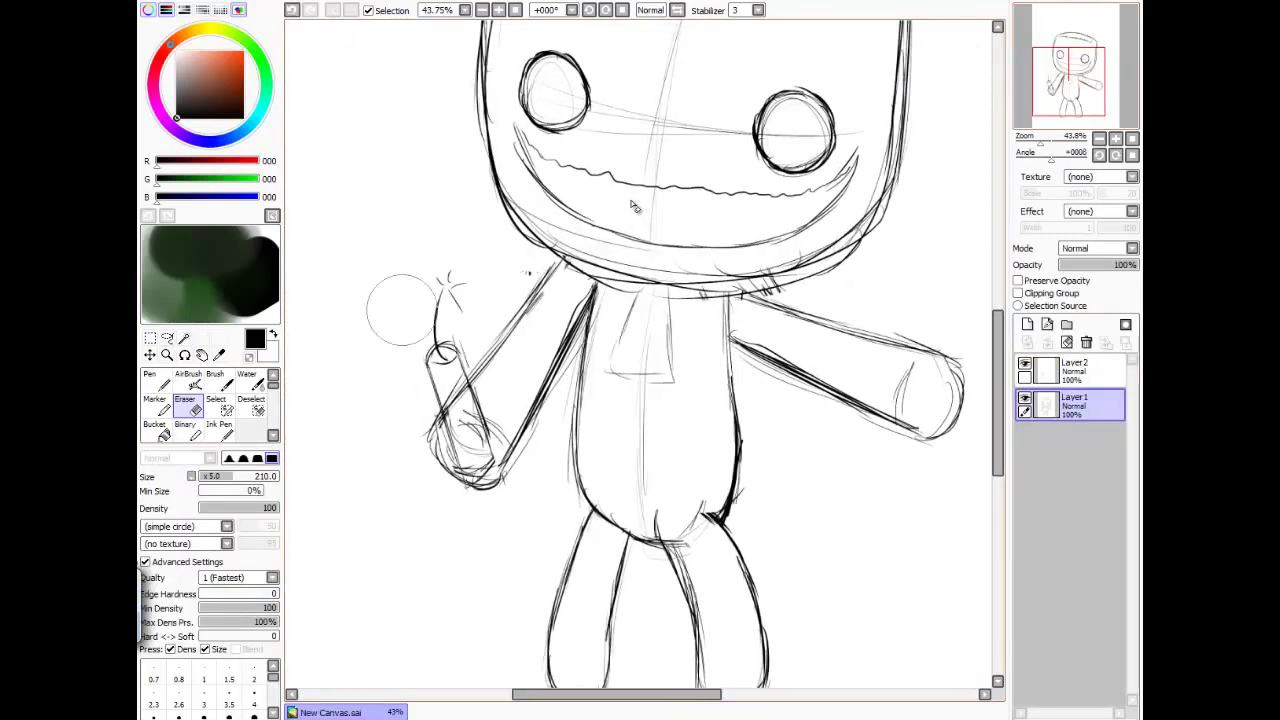
{"action": "key", "text": "ctrl+e"}
Step: Reposition the left arm and its dynamite stick closer to the torso, angled outward
{"action": "key", "text": "ctrl+z"}
{"action": "key", "text": "ctrl+t"}
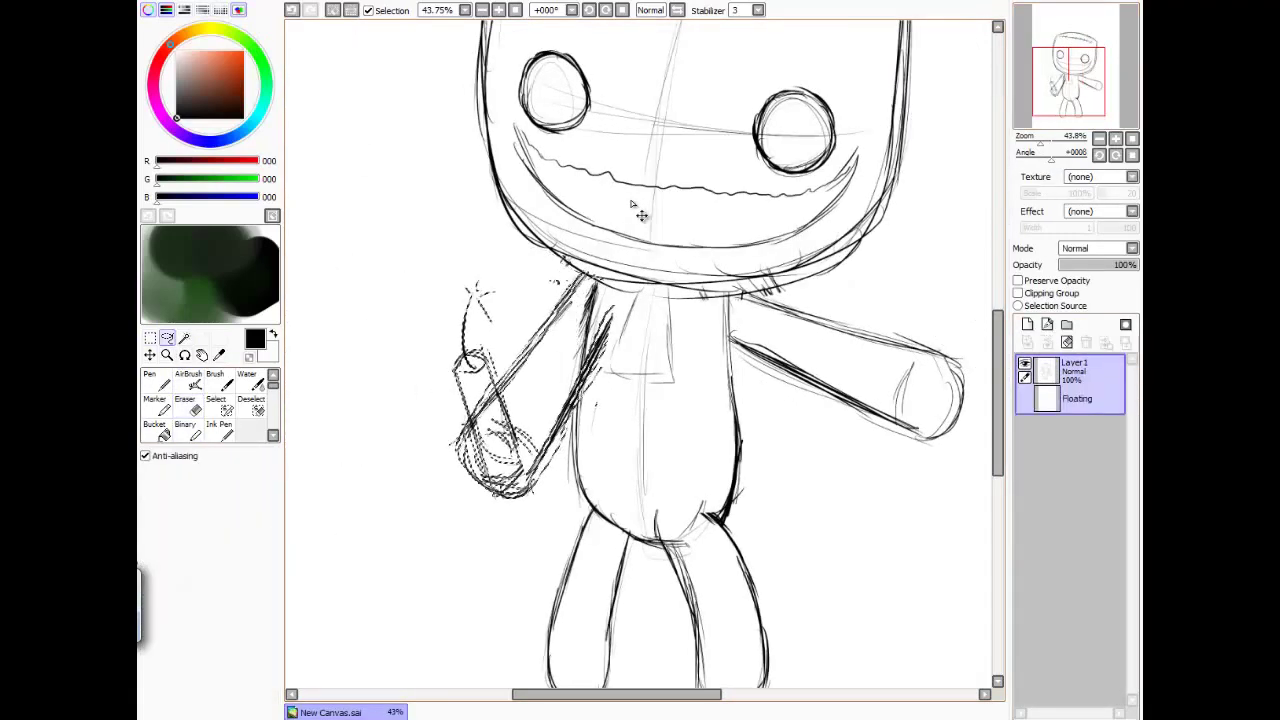
{"action": "mouse_move", "coordinate": [640, 208]}
{"action": "left_mouse_down"}
{"action": "mouse_move", "coordinate": [628, 200]}
{"action": "mouse_move", "coordinate": [640, 190]}
{"action": "mouse_move", "coordinate": [625, 200]}
{"action": "left_mouse_up"}
{"action": "key", "text": "Return"}
Step: Lasso the whole head and enlarge it relative to the body
{"action": "key", "text": "minus"}
{"action": "key", "text": "l"}
{"action": "key", "text": "ctrl+t"}
{"action": "key", "text": "plus"}
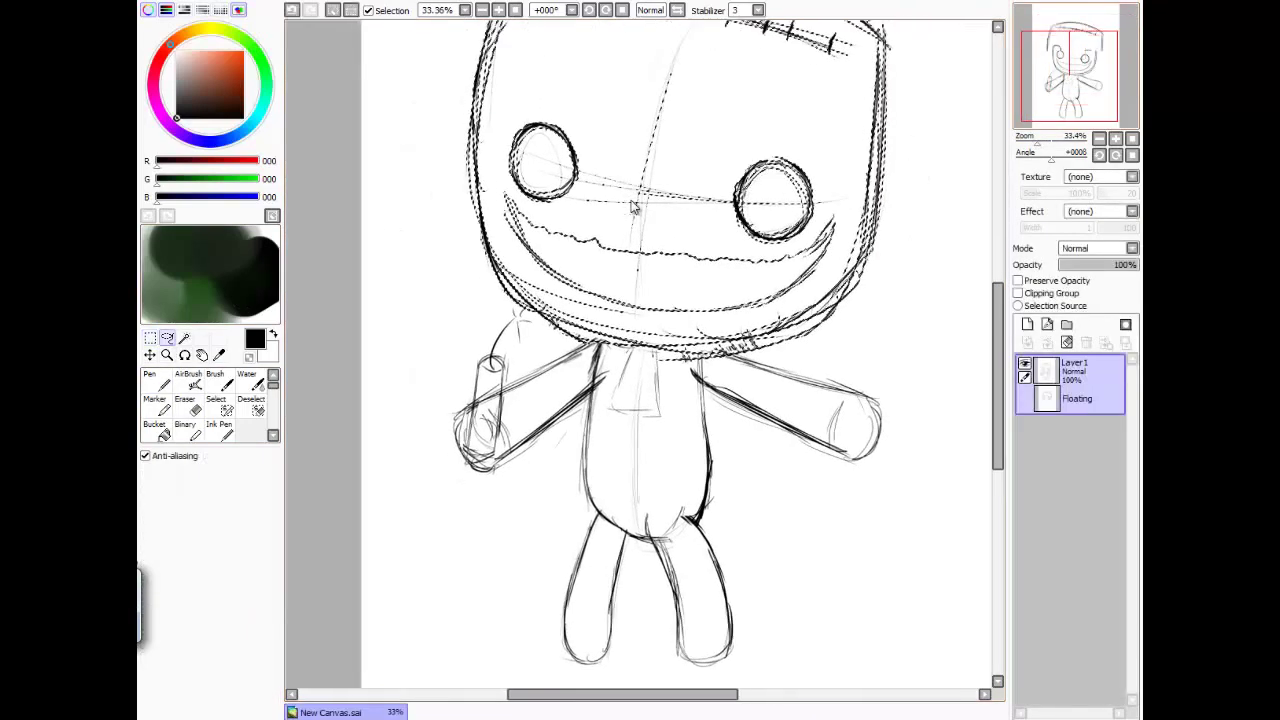
{"action": "key", "text": "plus"}
Step: Darken the torso's side lines and its rounded base with heavier Pen strokes
{"action": "key", "text": "n"}
{"action": "left_click_drag", "start_coordinate": [650, 32], "coordinate": [682, 268]}
{"action": "left_click_drag", "start_coordinate": [662, 140], "coordinate": [612, 500]}
{"action": "left_click_drag", "start_coordinate": [640, 450], "coordinate": [315, 578]}
{"action": "key", "text": "minus"}
{"action": "key", "text": "minus"}
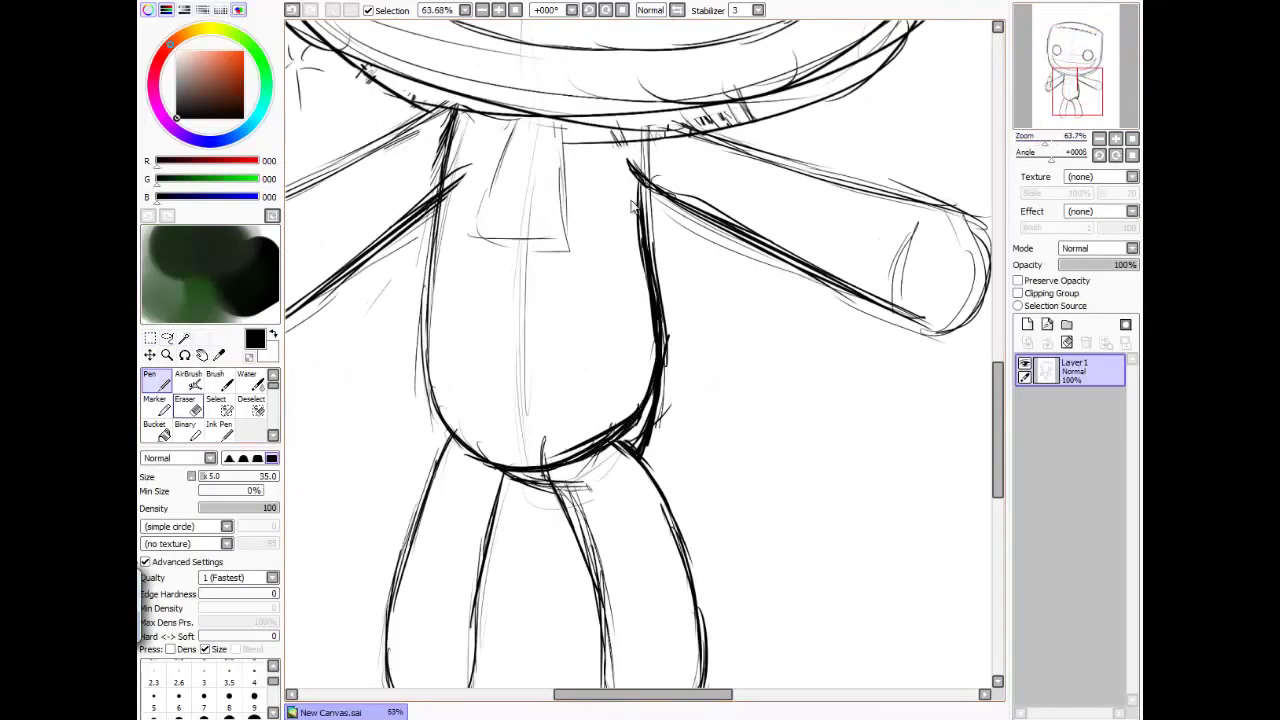
Step: Erase the legs and sketch new straighter ones standing on a ground line
{"action": "key", "text": "e"}
{"action": "mouse_move", "coordinate": [656, 423]}
{"action": "left_mouse_down"}
{"action": "mouse_move", "coordinate": [492, 576]}
{"action": "mouse_move", "coordinate": [386, 591]}
{"action": "left_mouse_up"}
{"action": "key", "text": "n"}
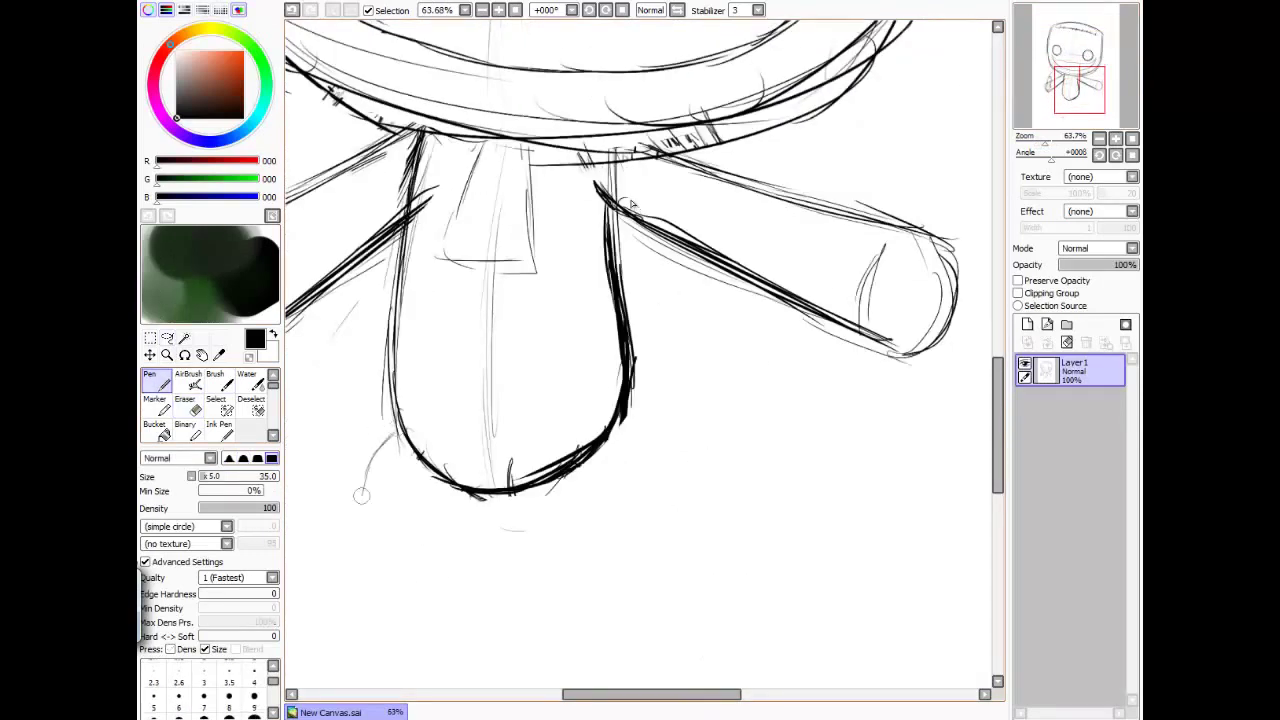
{"action": "left_click_drag", "start_coordinate": [357, 486], "coordinate": [362, 600]}
{"action": "left_click_drag", "start_coordinate": [857, 320], "coordinate": [375, 345]}
{"action": "left_click_drag", "start_coordinate": [462, 310], "coordinate": [470, 165]}
{"action": "left_click_drag", "start_coordinate": [560, 50], "coordinate": [565, 300]}
{"action": "left_click_drag", "start_coordinate": [705, 60], "coordinate": [712, 300]}
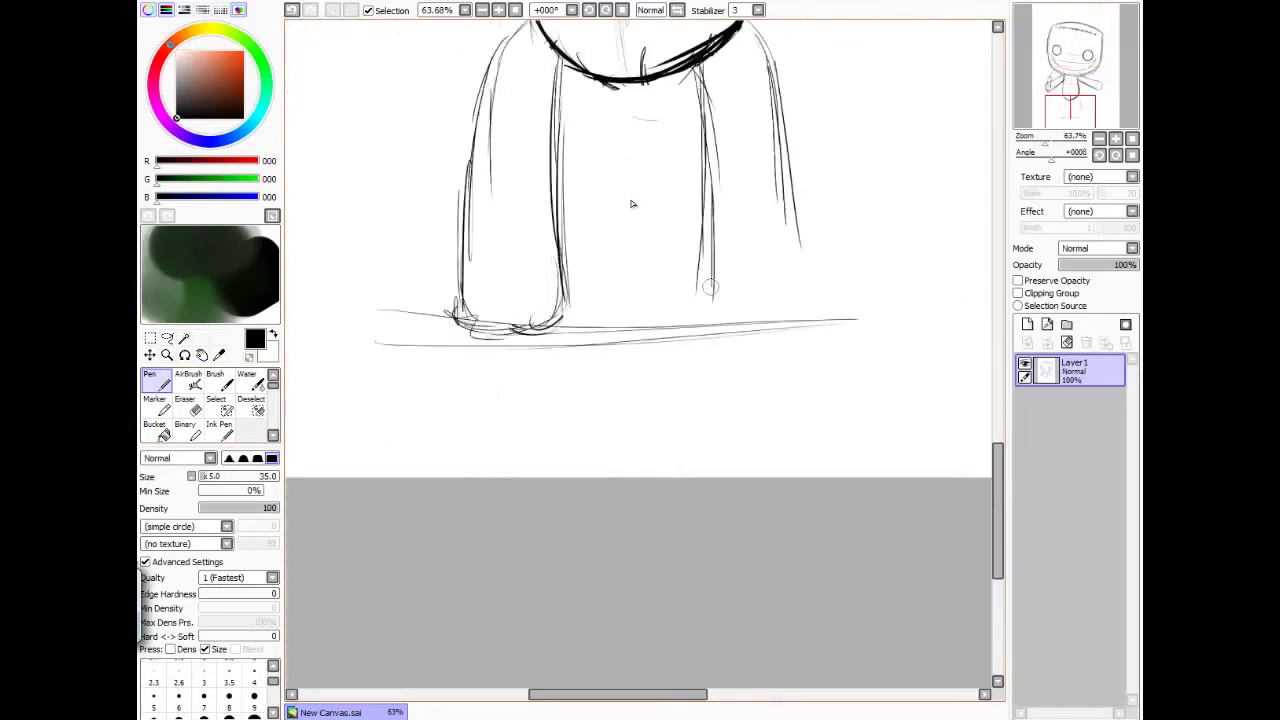
{"action": "left_click_drag", "start_coordinate": [805, 245], "coordinate": [705, 325]}
{"action": "key", "text": "minus"}
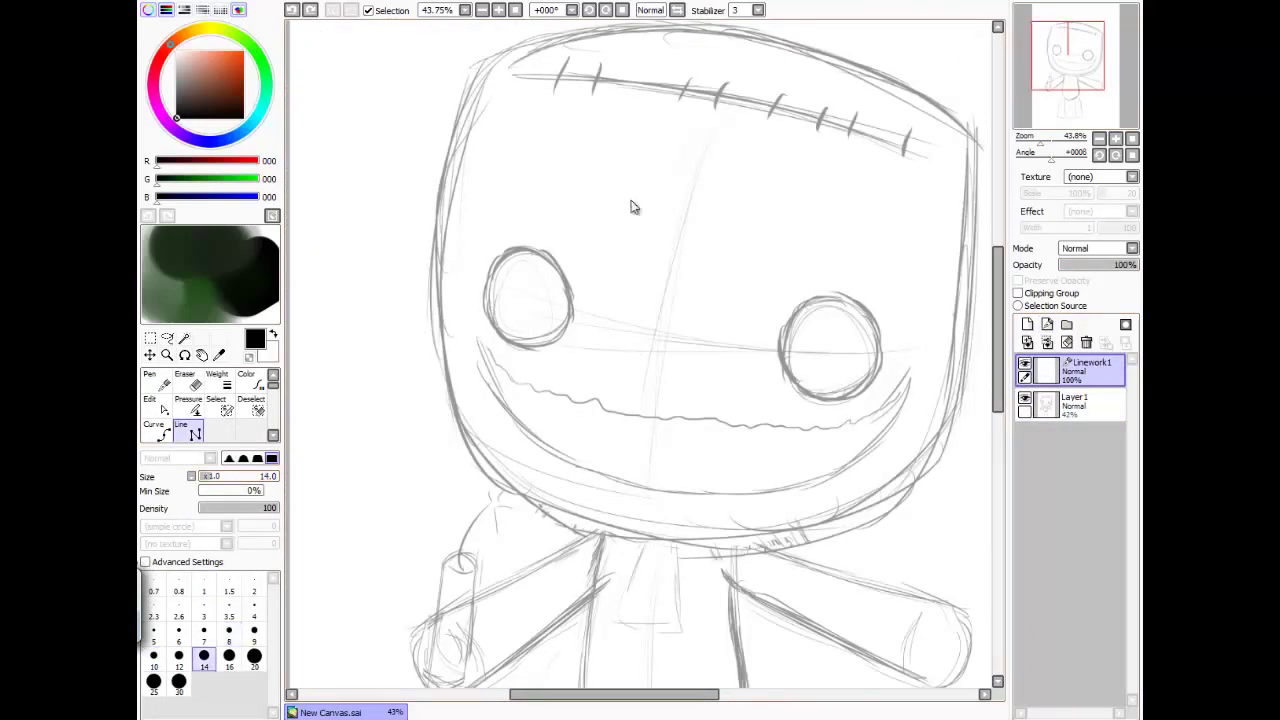
{"action": "scroll", "coordinate": [631, 207], "scroll_direction": "up", "scroll_amount": 1}
{"action": "scroll", "coordinate": [631, 207], "scroll_direction": "down", "scroll_amount": 3}
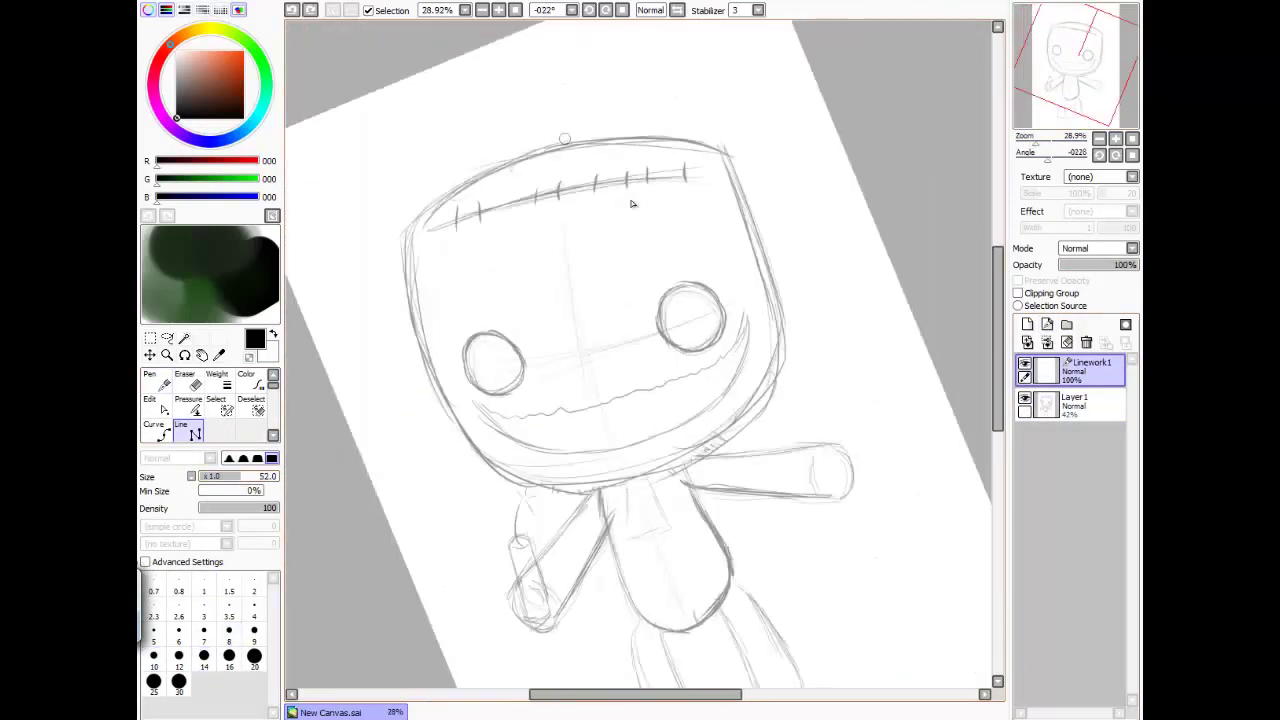
{"action": "left_click_drag", "start_coordinate": [435, 255], "coordinate": [570, 140]}
{"action": "key", "text": "ctrl+z"}
{"action": "key", "text": "Delete"}
Step: Draw a large, thick black ring on its own layer for the eye outlines
{"action": "left_click", "coordinate": [153, 430]}
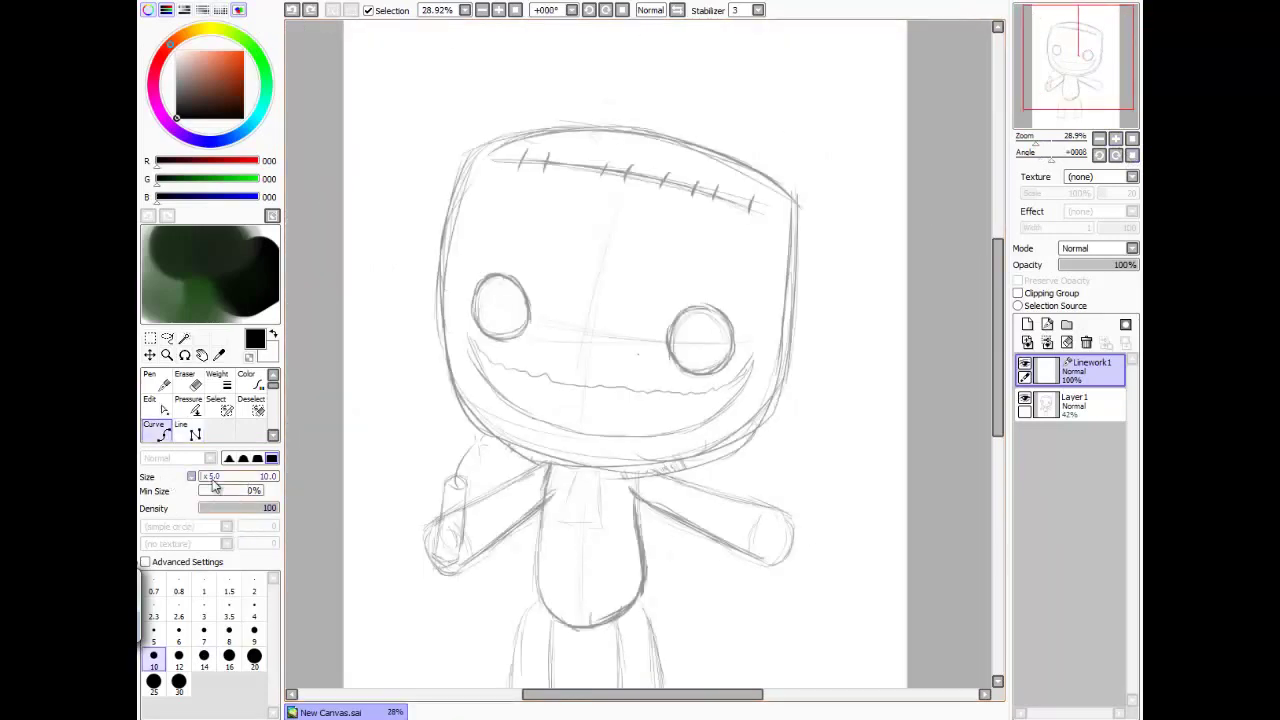
{"action": "key", "text": "Delete"}
{"action": "left_click_drag", "start_coordinate": [605, 248], "coordinate": [606, 250]}
{"action": "key", "text": "Delete"}
{"action": "left_click_drag", "start_coordinate": [460, 140], "coordinate": [811, 517]}
{"action": "key", "text": "e"}
{"action": "mouse_move", "coordinate": [530, 400]}
{"action": "left_mouse_down"}
{"action": "mouse_move", "coordinate": [600, 490]}
{"action": "mouse_move", "coordinate": [700, 250]}
{"action": "left_mouse_up"}
Step: Scale the black ring down to fit the left eye and place a matching ring over the right eye
{"action": "key", "text": "ctrl+v"}
{"action": "key", "text": "ctrl+t"}
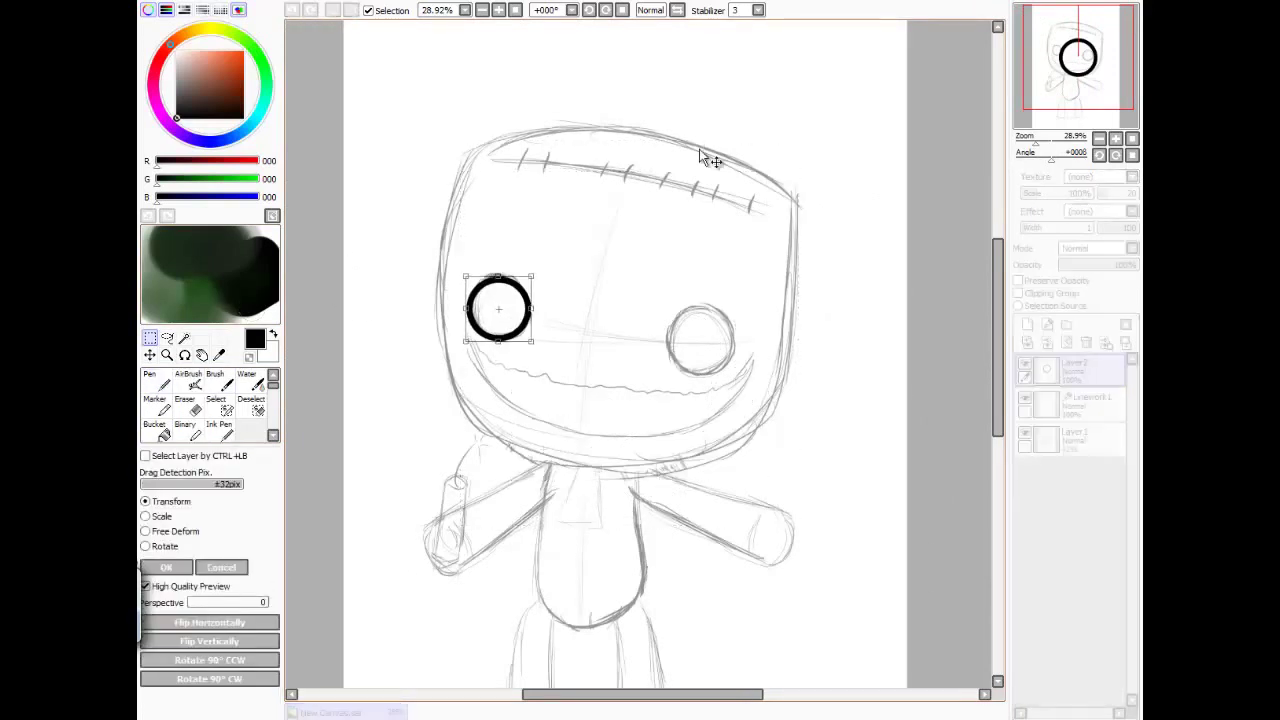
{"action": "key", "text": "Return"}
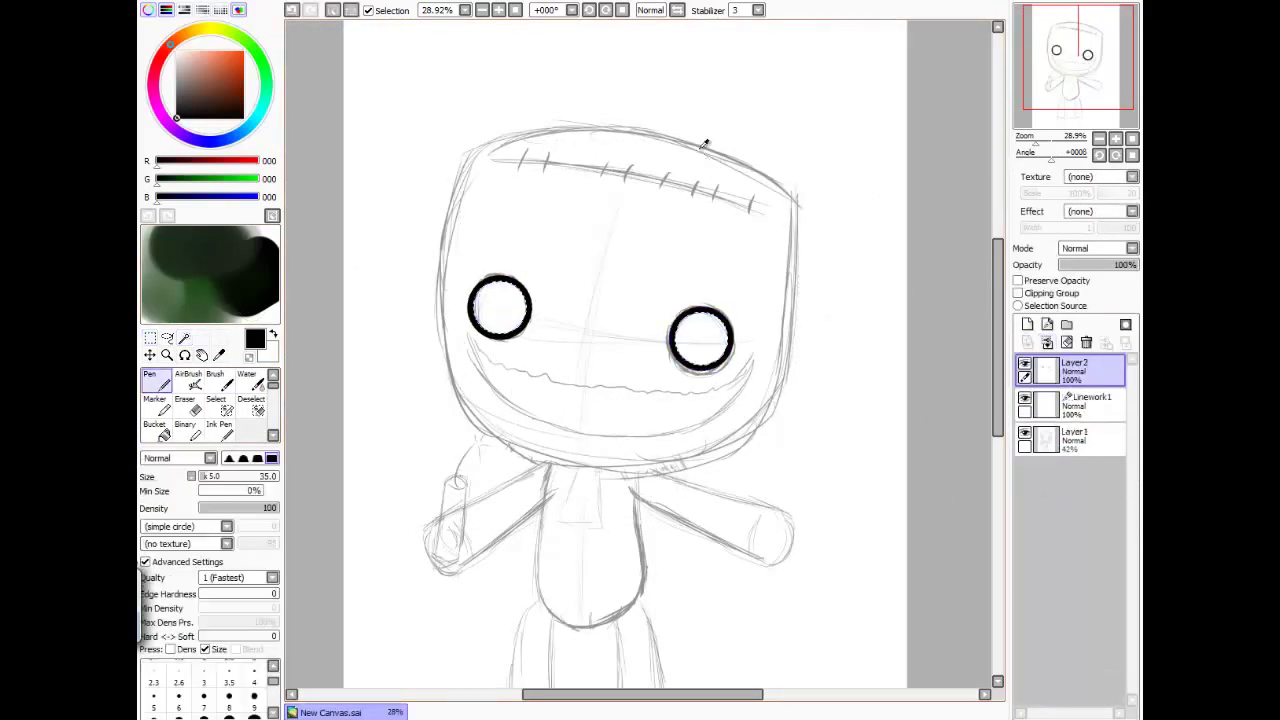
Step: Trace the jagged upper lip and the curved lower edge of the mouth on the linework layer with the Curve tool at size 15
{"action": "key", "text": "e"}
{"action": "key", "text": "c"}
{"action": "scroll", "coordinate": [700, 152], "scroll_direction": "up", "scroll_amount": 3}
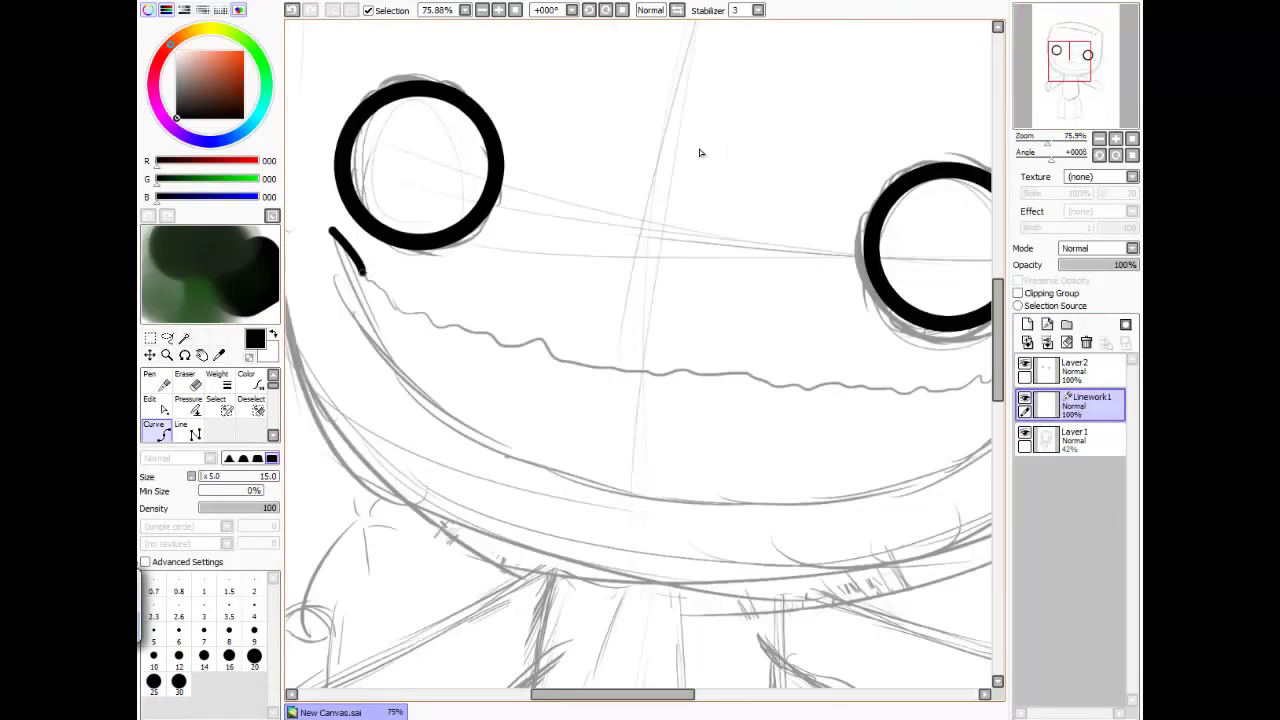
{"action": "scroll", "coordinate": [700, 152], "scroll_direction": "right", "scroll_amount": 3}
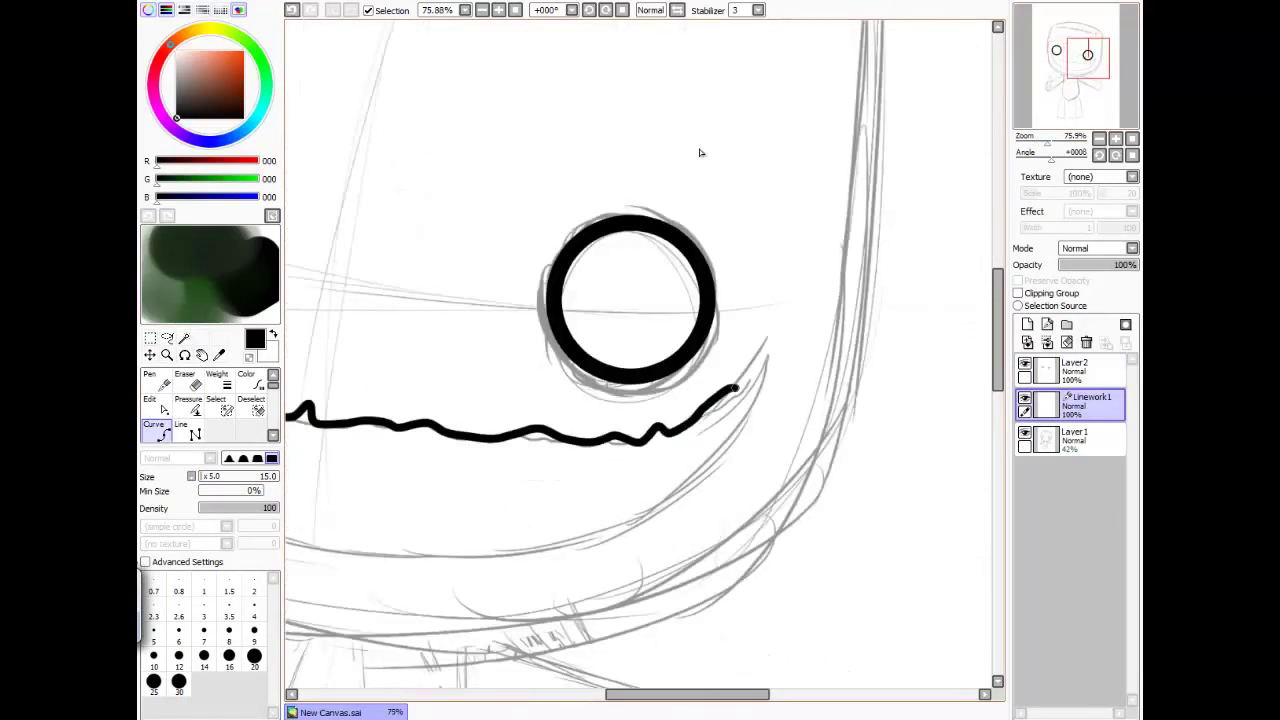
{"action": "scroll", "coordinate": [700, 152], "scroll_direction": "left", "scroll_amount": 3}
{"action": "scroll", "coordinate": [700, 152], "scroll_direction": "left", "scroll_amount": 3}
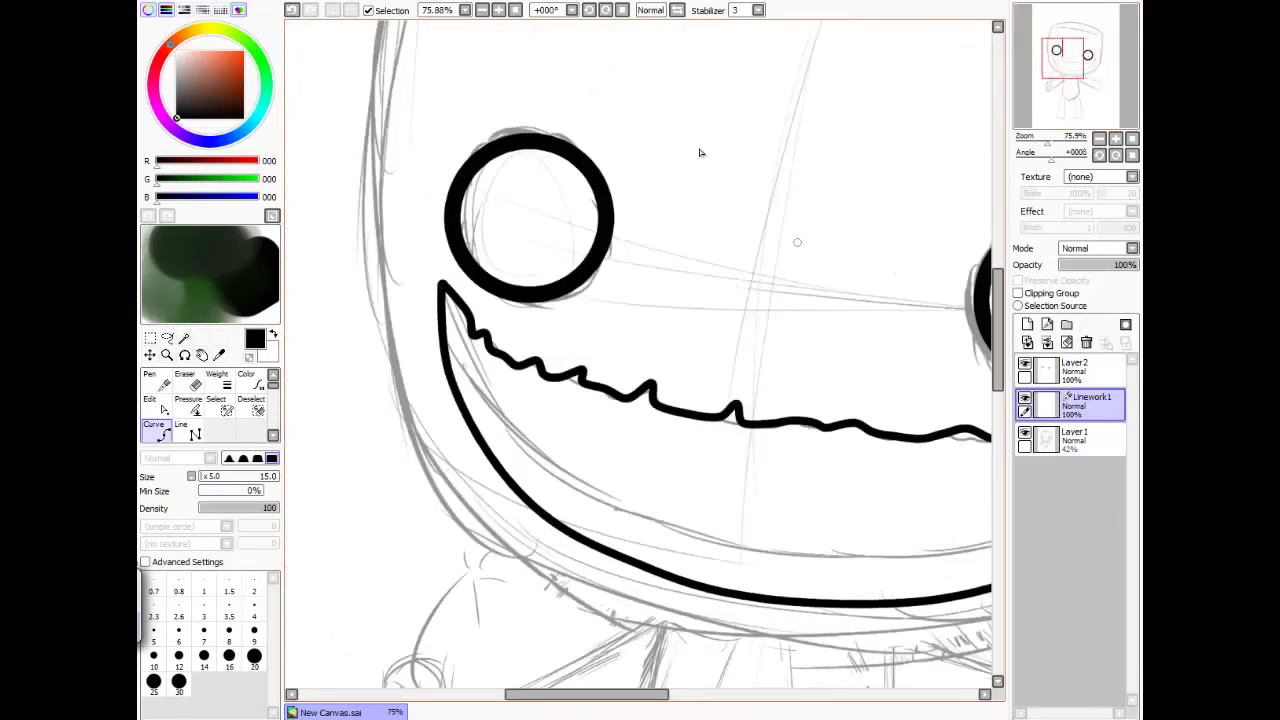
Step: Trace the forehead seam with one smooth curve, leaving out the stitches
{"action": "scroll", "coordinate": [700, 152], "scroll_direction": "up", "scroll_amount": 5}
{"action": "key", "text": "Return"}
{"action": "scroll", "coordinate": [700, 152], "scroll_direction": "down", "scroll_amount": 2}
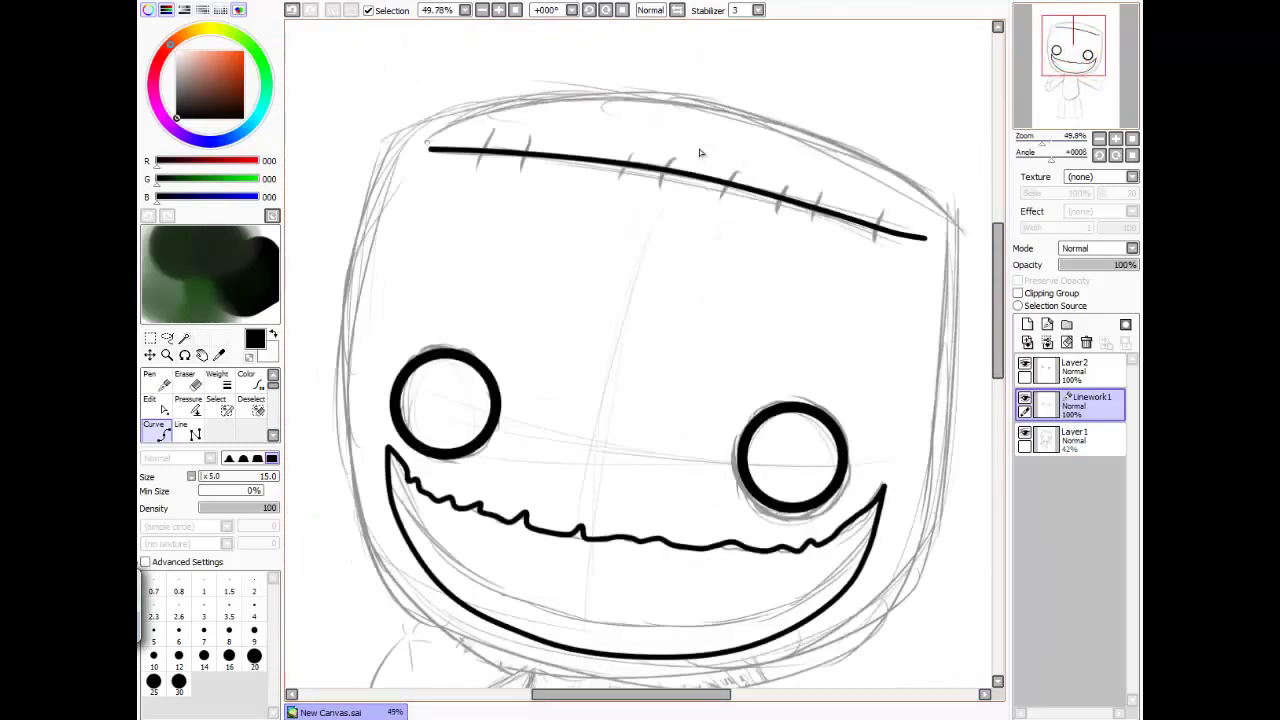
Step: Trace the head's full outline around both sides, the chin and the top with the Curve tool
{"action": "scroll", "coordinate": [700, 152], "scroll_direction": "down", "scroll_amount": 1}
{"action": "scroll", "coordinate": [700, 152], "scroll_direction": "left", "scroll_amount": 2}
{"action": "left_click", "coordinate": [440, 114]}
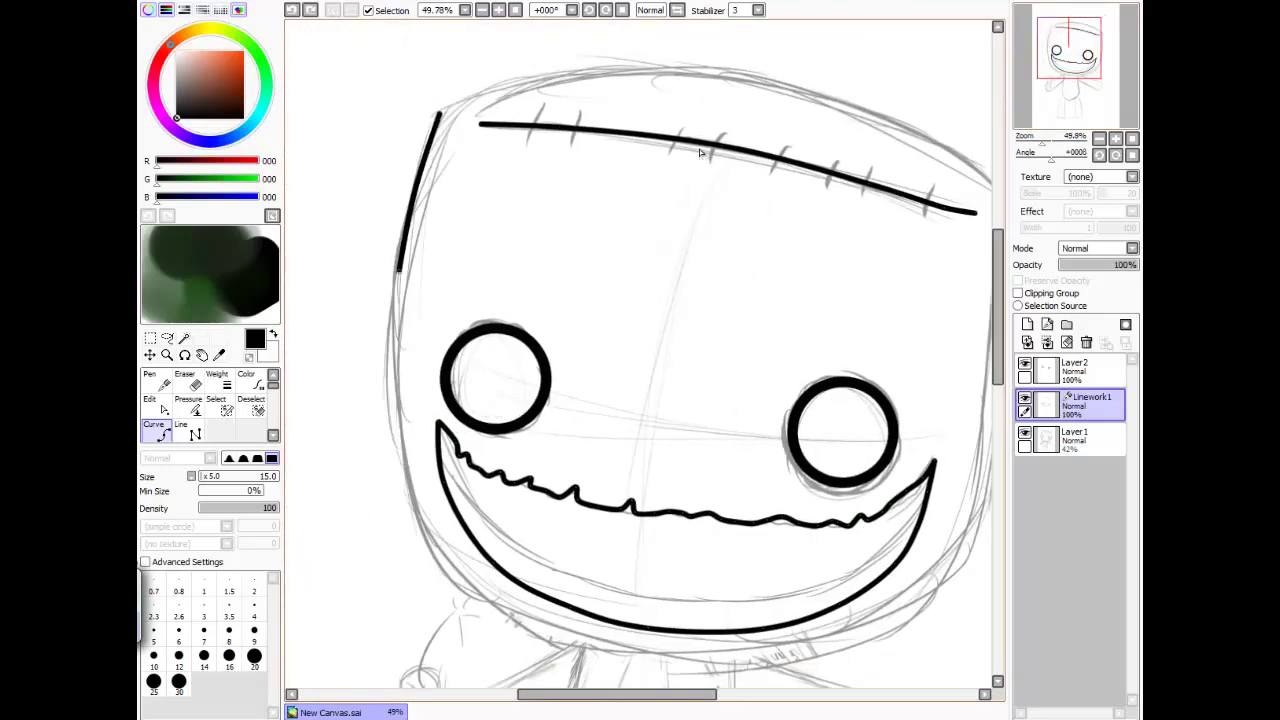
{"action": "left_click", "coordinate": [465, 595]}
{"action": "scroll", "coordinate": [700, 152], "scroll_direction": "right", "scroll_amount": 2}
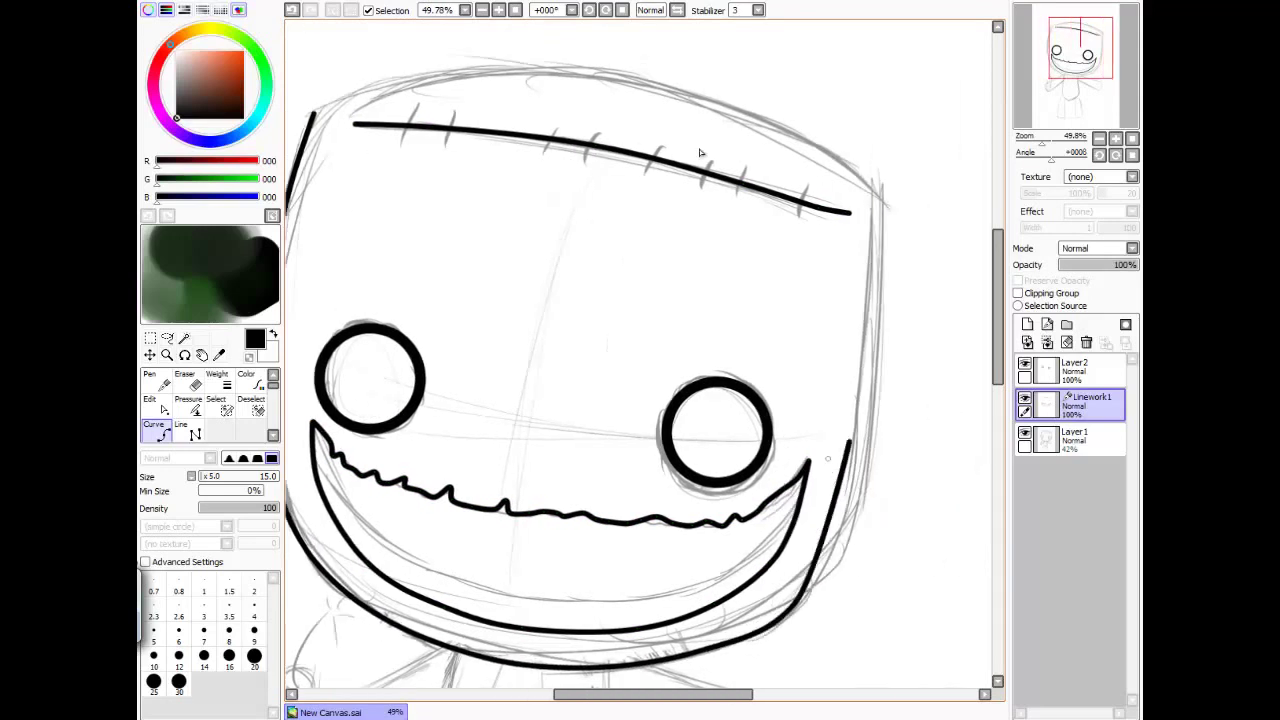
{"action": "left_click", "coordinate": [877, 196]}
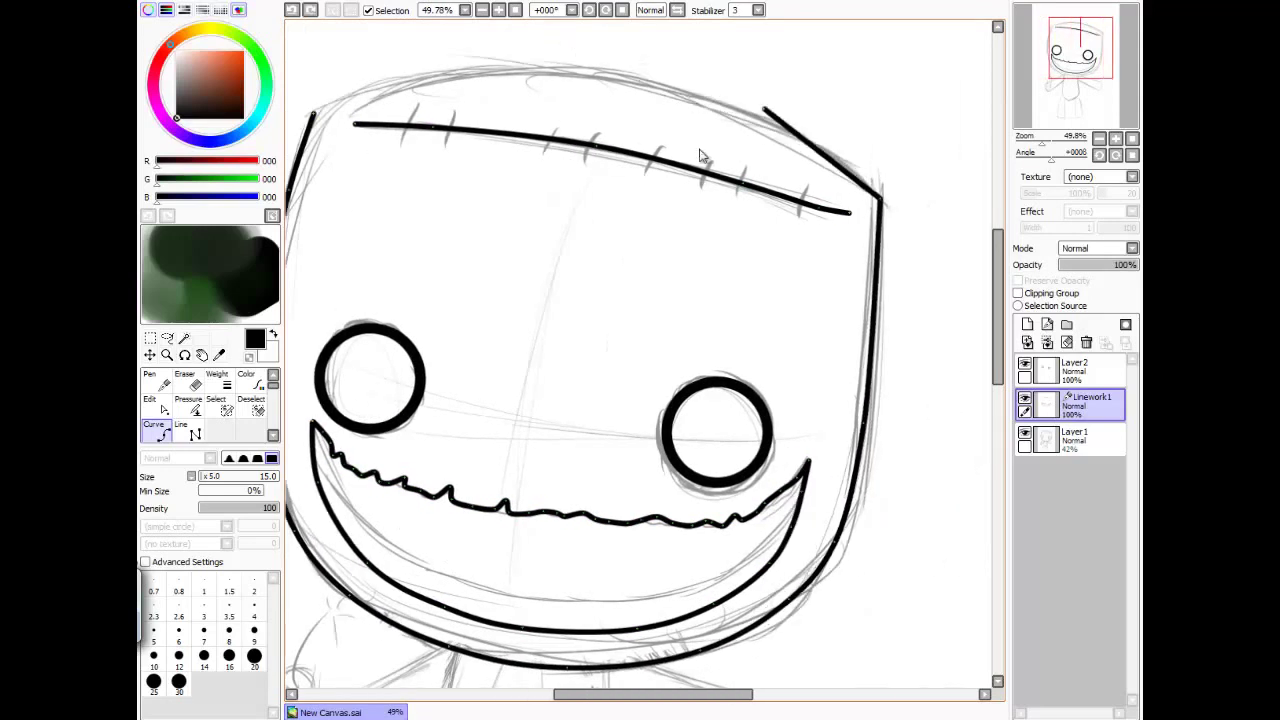
{"action": "left_click", "coordinate": [387, 80]}
Step: Trace the torso, both arms and both legs, plus the curved hand crease on the right arm
{"action": "scroll", "coordinate": [700, 152], "scroll_direction": "down", "scroll_amount": 5}
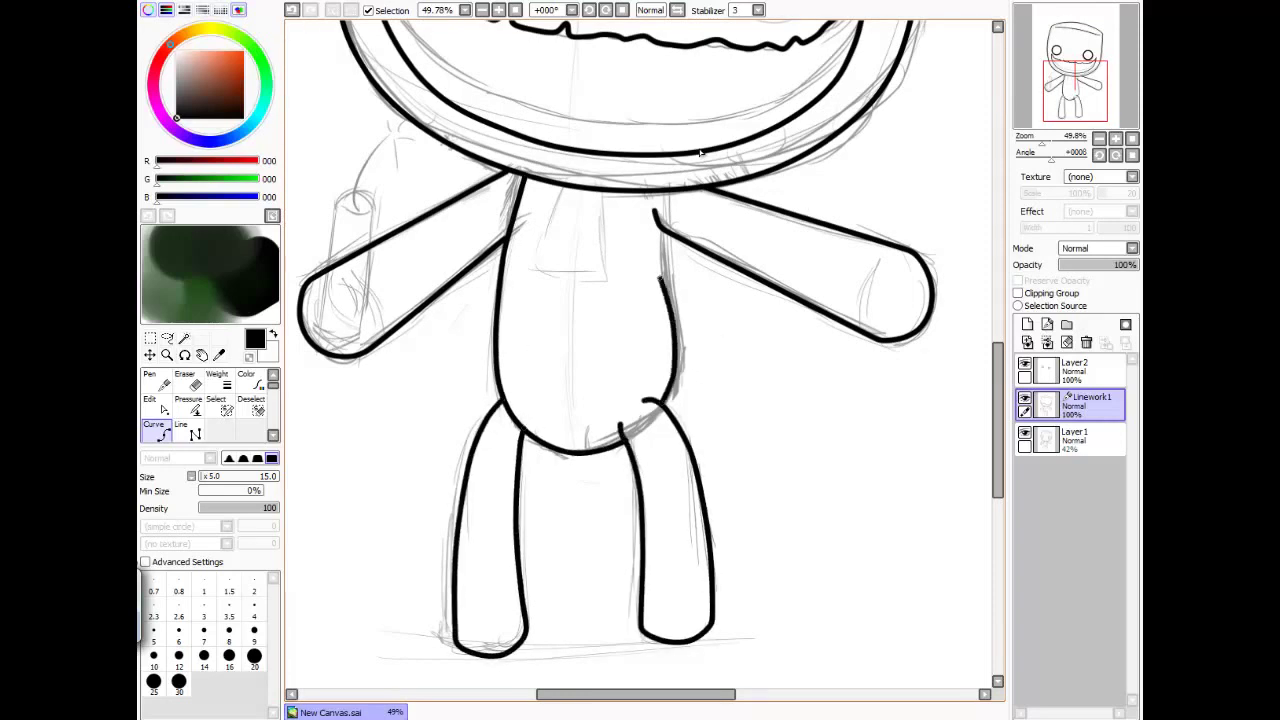
{"action": "left_click_drag", "start_coordinate": [877, 266], "coordinate": [837, 346]}
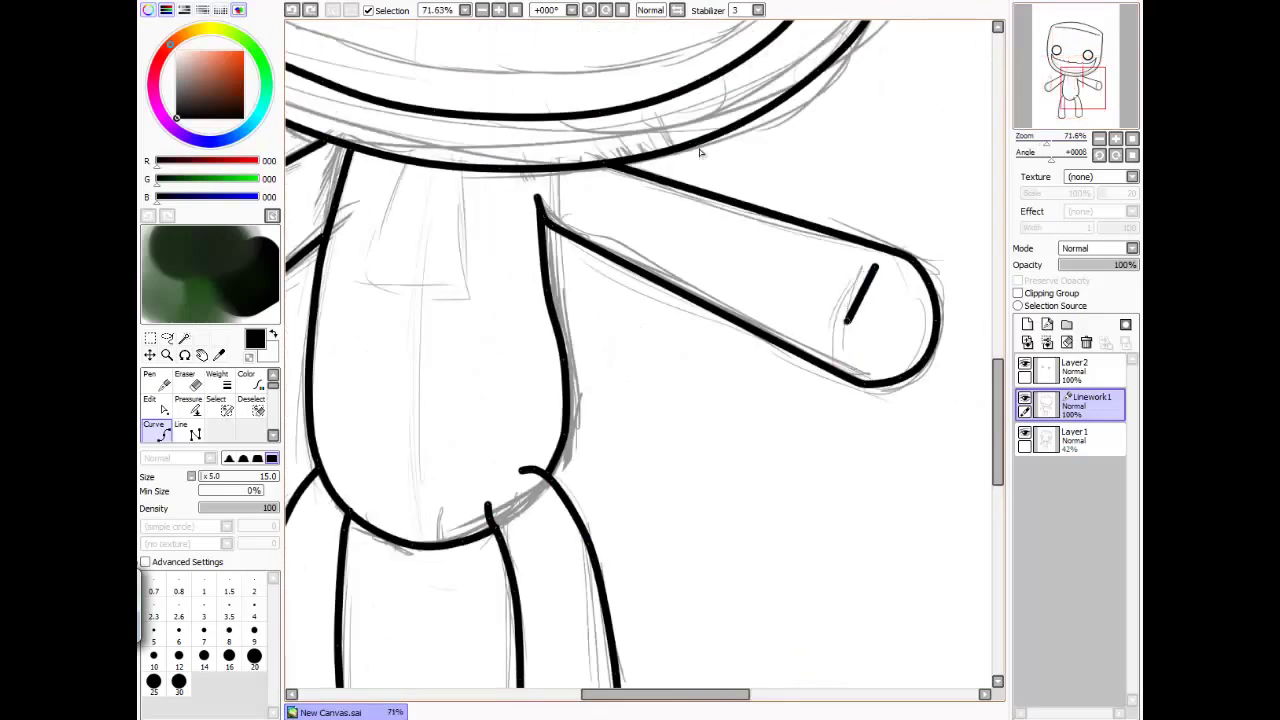
Step: Trace the dynamite stick's rounded outline over the left hand with the Curve tool
{"action": "scroll", "coordinate": [700, 155], "scroll_direction": "left", "scroll_amount": 5}
{"action": "left_click_drag", "start_coordinate": [547, 130], "coordinate": [522, 328]}
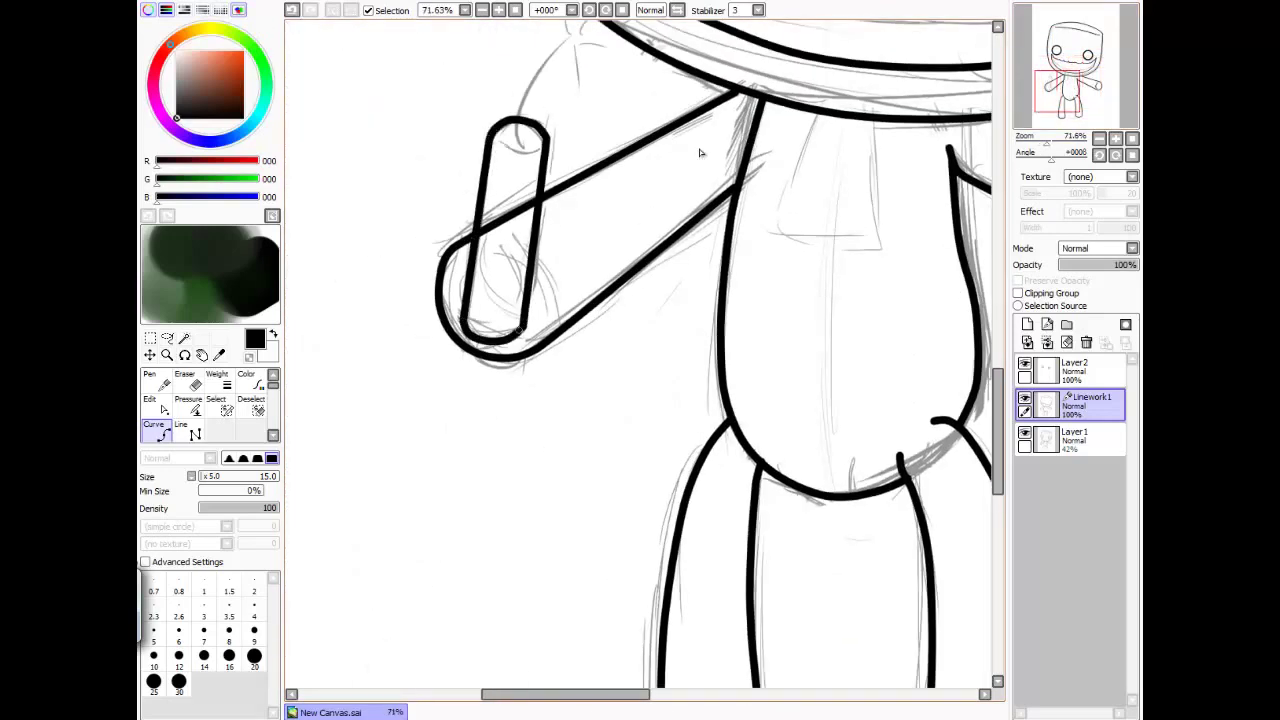
{"action": "scroll", "coordinate": [700, 153], "scroll_direction": "up", "scroll_amount": 2}
{"action": "scroll", "coordinate": [700, 153], "scroll_direction": "down", "scroll_amount": 5}
Step: On a new linework layer, draw the right sleeve along the upper arm, ending in a curved cuff
{"action": "key", "text": "ctrl+shift+n"}
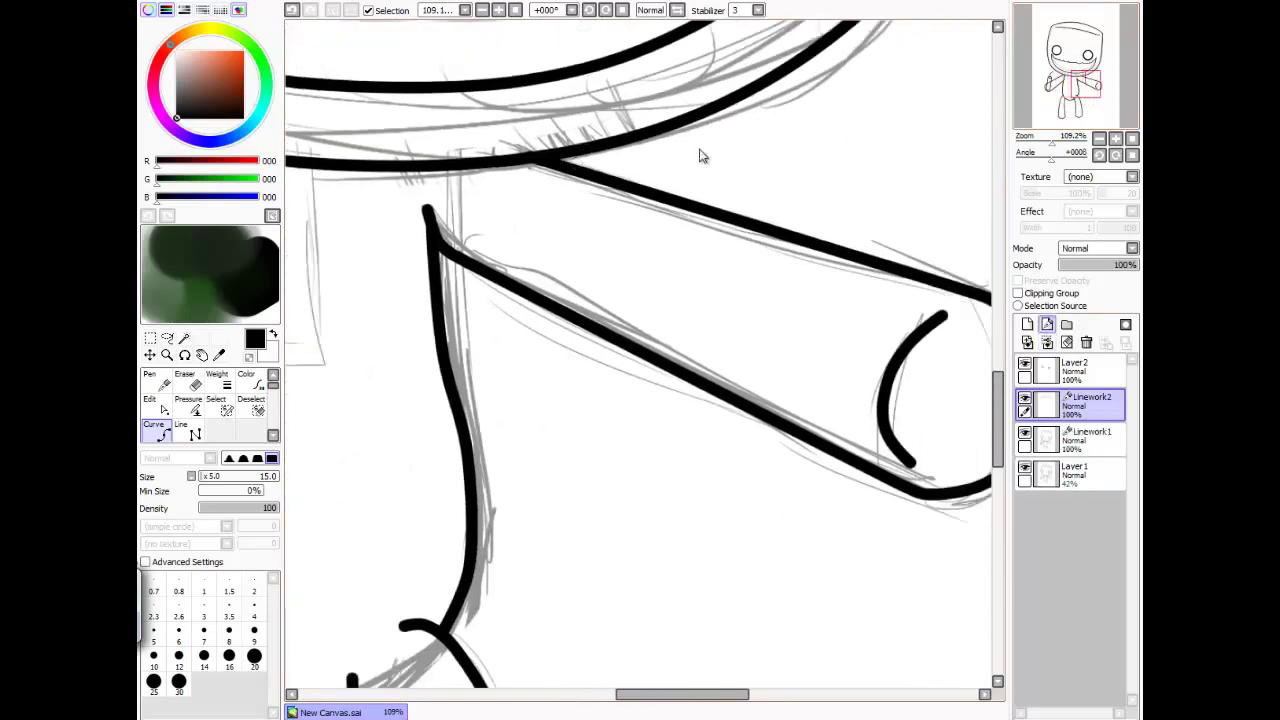
{"action": "left_click_drag", "start_coordinate": [560, 158], "coordinate": [735, 215]}
{"action": "mouse_move", "coordinate": [659, 369]}
{"action": "left_mouse_down"}
{"action": "mouse_move", "coordinate": [441, 254]}
{"action": "mouse_move", "coordinate": [470, 430]}
{"action": "left_mouse_up"}
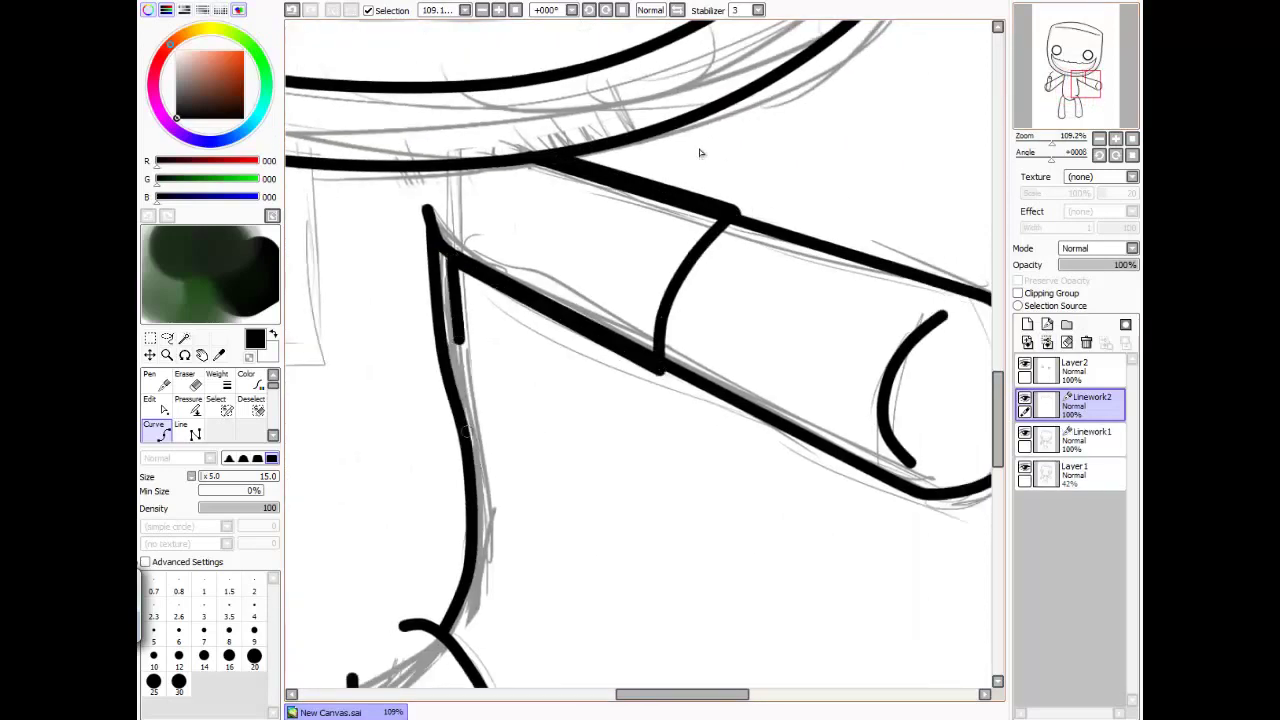
Step: Draw the shirt's right side, curved bottom hem and left side with a small bump above the hem
{"action": "scroll", "coordinate": [700, 153], "scroll_direction": "down", "scroll_amount": 5}
{"action": "left_click_drag", "start_coordinate": [740, 438], "coordinate": [660, 464]}
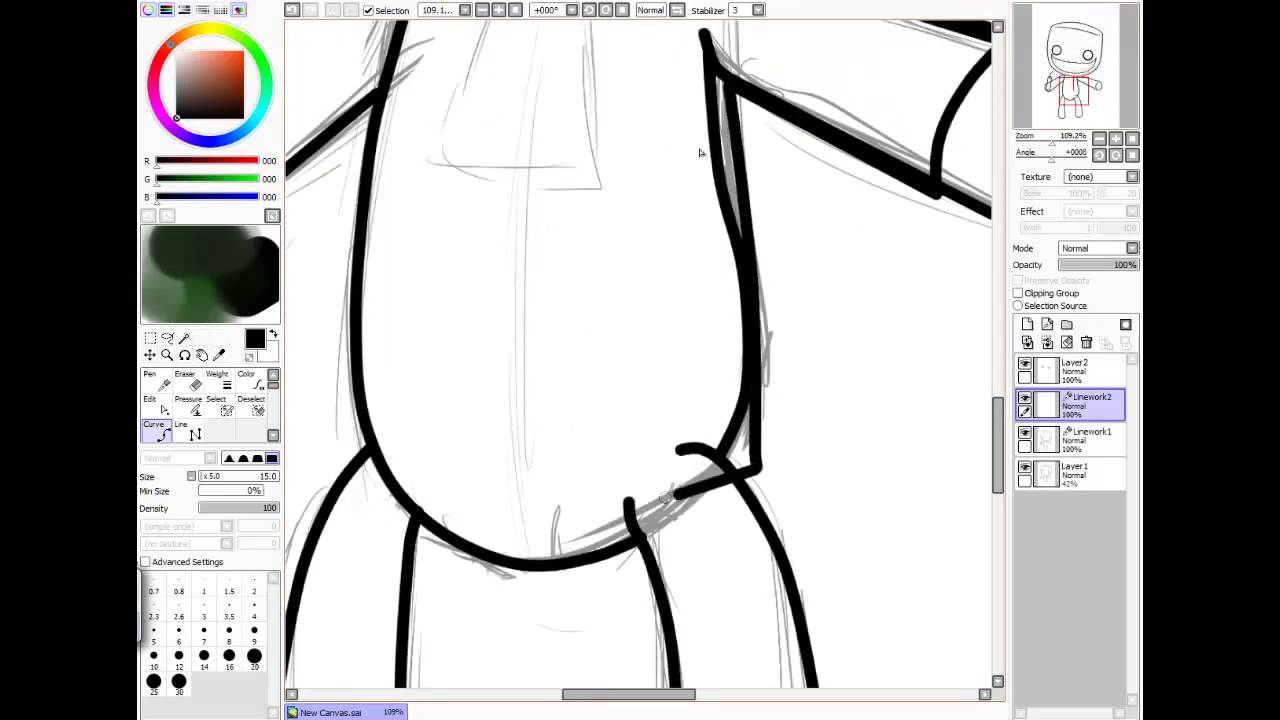
{"action": "left_click_drag", "start_coordinate": [734, 478], "coordinate": [332, 500]}
{"action": "scroll", "coordinate": [700, 153], "scroll_direction": "left", "scroll_amount": 2}
{"action": "left_click", "coordinate": [455, 447]}
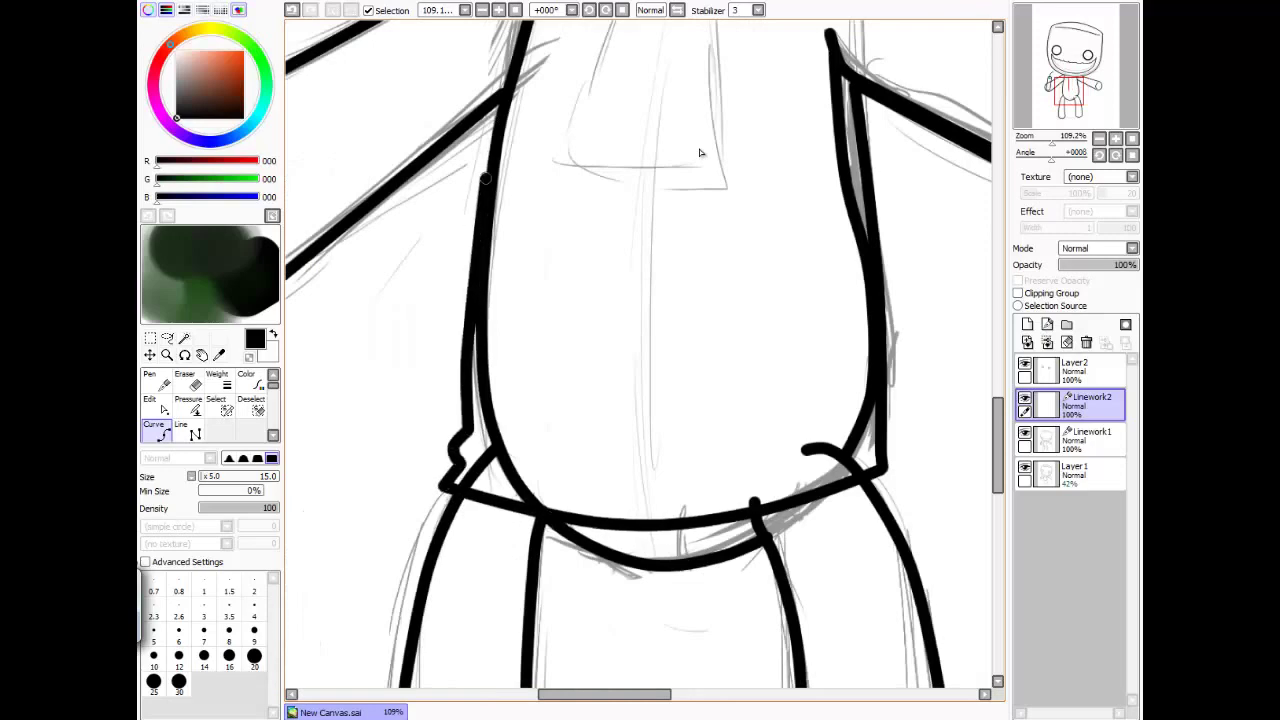
Step: Draw the left sleeve over the upper arm and close it with a curved cuff
{"action": "scroll", "coordinate": [700, 153], "scroll_direction": "left", "scroll_amount": 3}
{"action": "left_click_drag", "start_coordinate": [443, 217], "coordinate": [543, 366]}
{"action": "scroll", "coordinate": [700, 153], "scroll_direction": "right", "scroll_amount": 3}
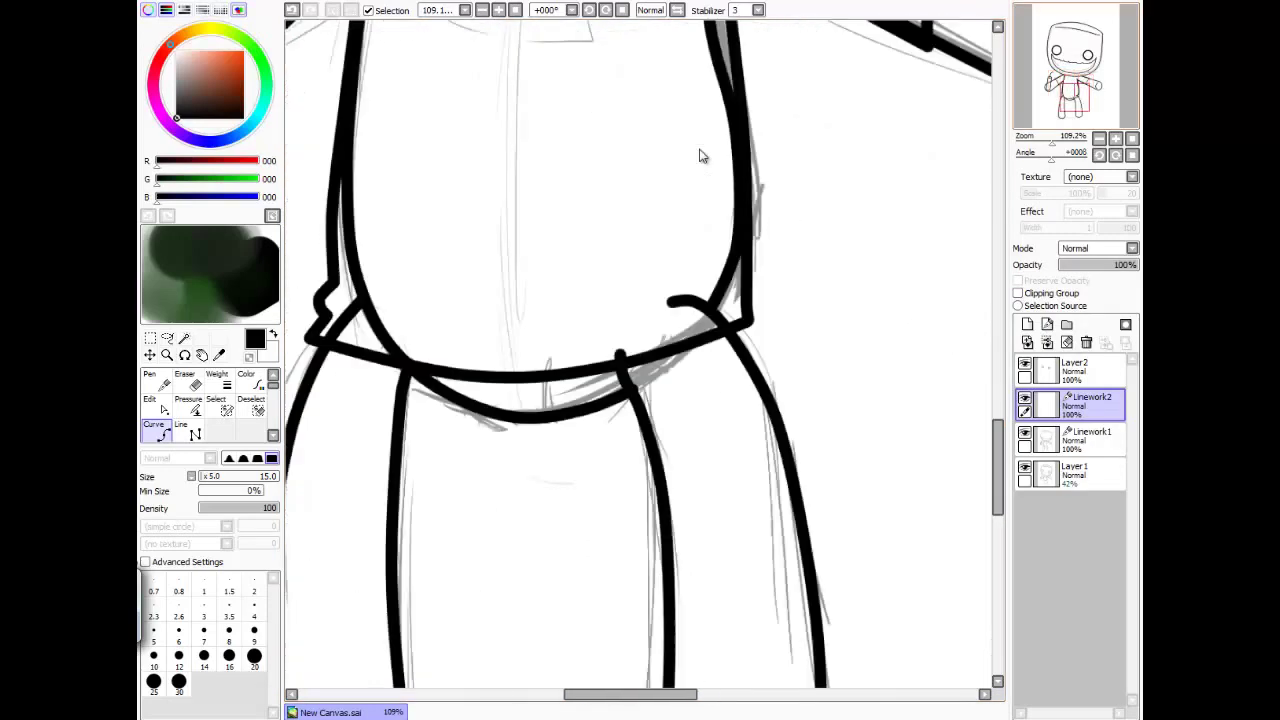
Step: Draw a rounded zipper pull below the chin with a small opening above a larger one
{"action": "scroll", "coordinate": [700, 153], "scroll_direction": "up", "scroll_amount": 3}
{"action": "scroll", "coordinate": [700, 153], "scroll_direction": "down", "scroll_amount": 2}
{"action": "scroll", "coordinate": [700, 153], "scroll_direction": "left", "scroll_amount": 2}
{"action": "mouse_move", "coordinate": [590, 160]}
{"action": "left_mouse_down"}
{"action": "mouse_move", "coordinate": [527, 340]}
{"action": "mouse_move", "coordinate": [677, 167]}
{"action": "left_mouse_up"}
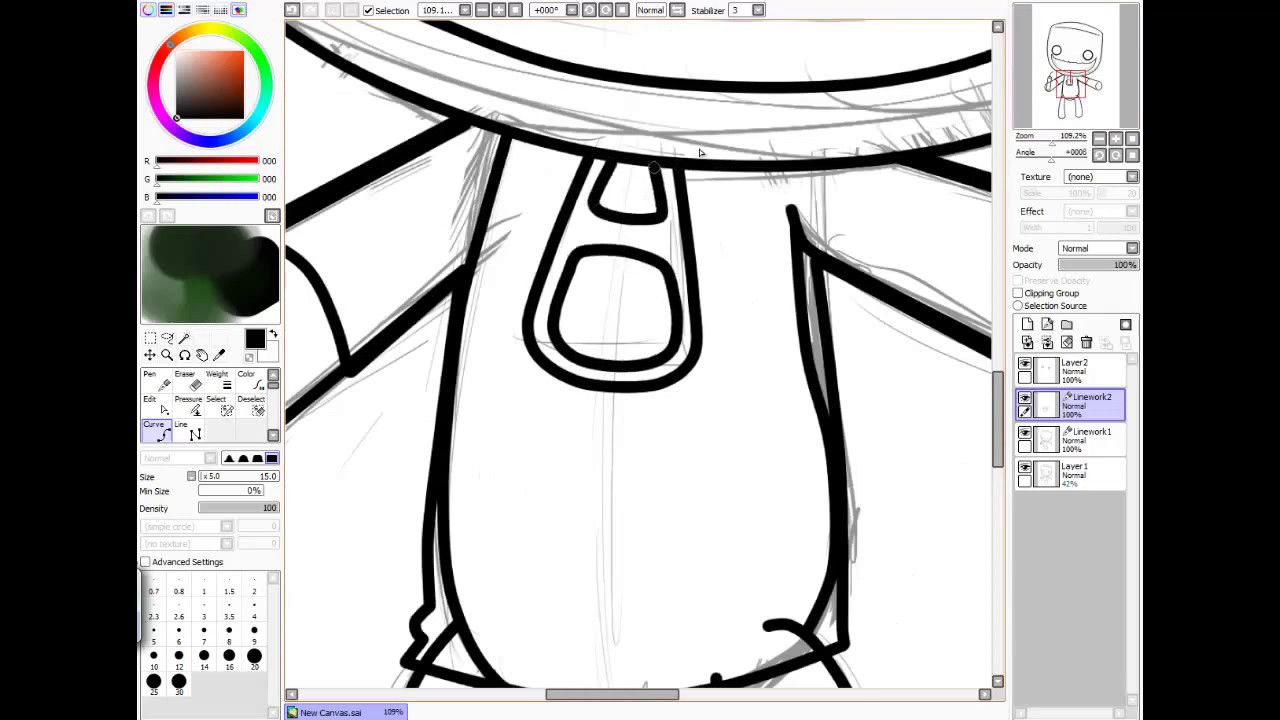
Step: Draw the dynamite's curved fuse and small top rim arc, plus the crease on the hand holding it
{"action": "scroll", "coordinate": [700, 153], "scroll_direction": "left", "scroll_amount": 3}
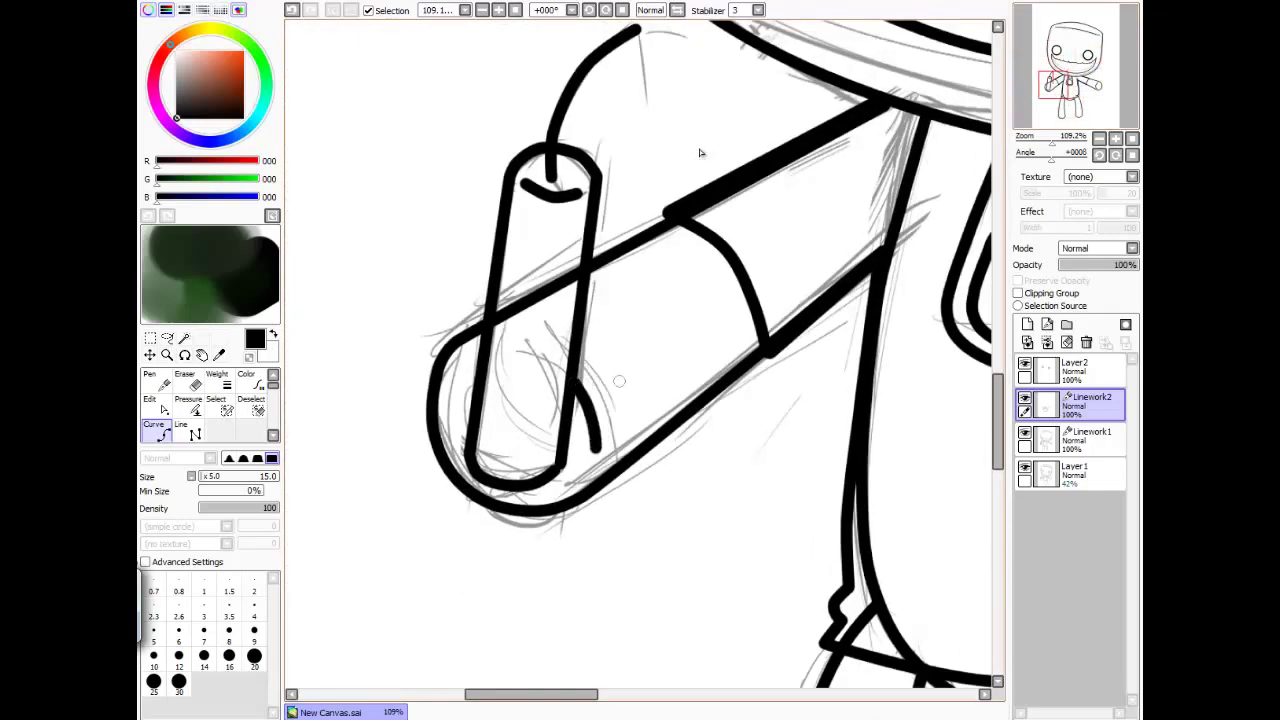
{"action": "scroll", "coordinate": [700, 153], "scroll_direction": "down", "scroll_amount": 4}
{"action": "scroll", "coordinate": [700, 153], "scroll_direction": "up", "scroll_amount": 2}
Step: Hide the sketch layer and copy the Linework1 lines onto a normal layer, leaving Linework1 hidden
{"action": "scroll", "coordinate": [700, 155], "scroll_direction": "down", "scroll_amount": 3}
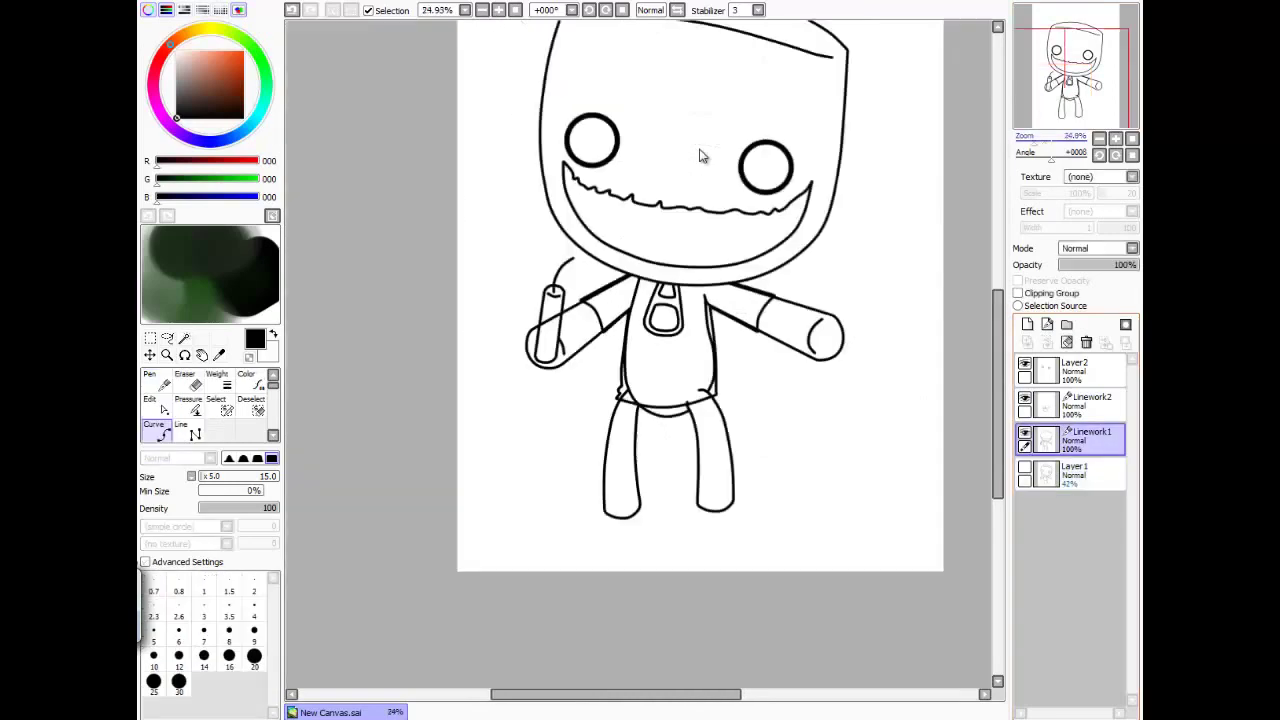
{"action": "key", "text": "ctrl+v"}
{"action": "scroll", "coordinate": [700, 155], "scroll_direction": "up", "scroll_amount": 4}
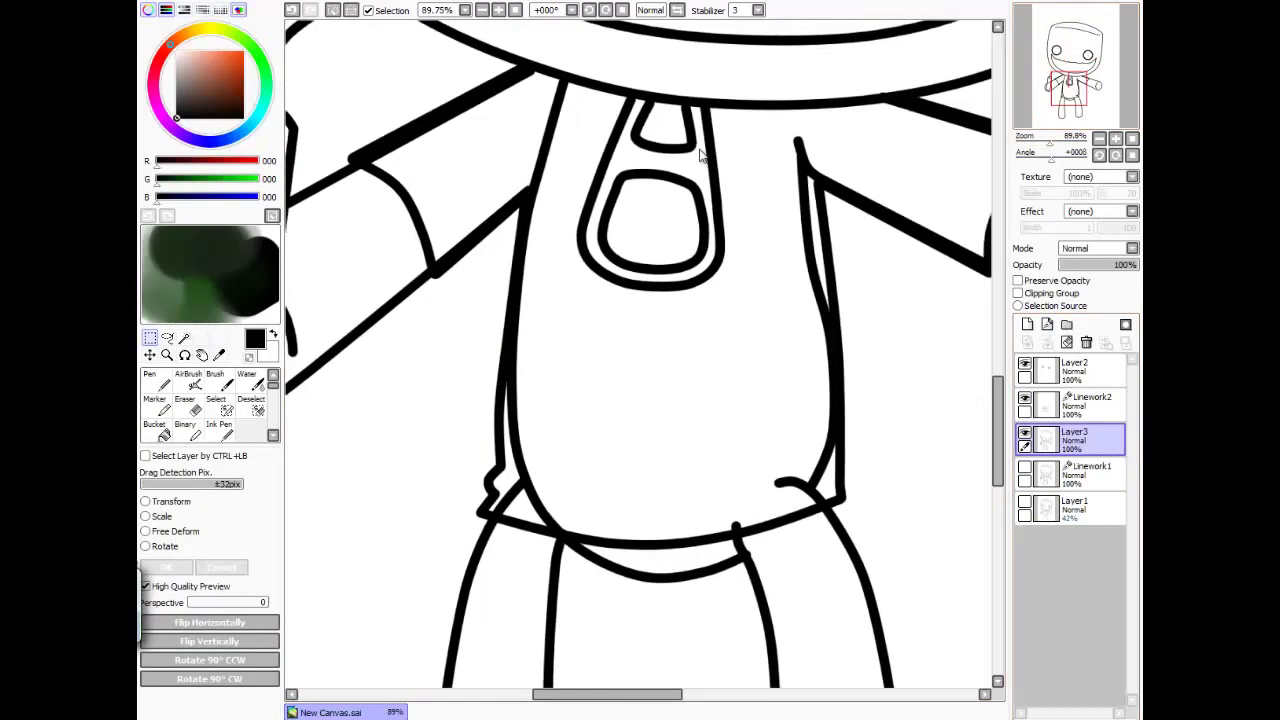
Step: Erase the old body and arm lines overlapping the shirt and both sleeves on Layer3
{"action": "key", "text": "e"}
{"action": "mouse_move", "coordinate": [495, 482]}
{"action": "left_mouse_down"}
{"action": "mouse_move", "coordinate": [786, 486]}
{"action": "mouse_move", "coordinate": [830, 150]}
{"action": "left_mouse_up"}
{"action": "scroll", "coordinate": [815, 160], "scroll_direction": "right", "scroll_amount": 3}
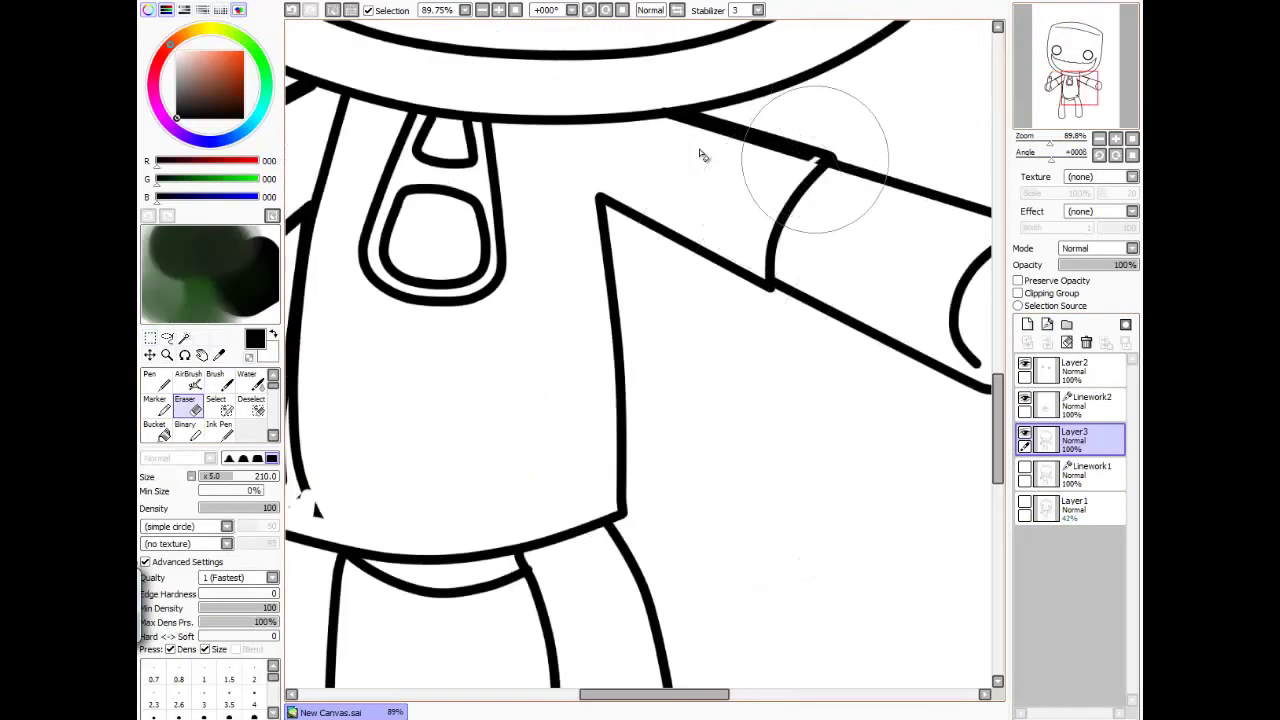
{"action": "scroll", "coordinate": [792, 155], "scroll_direction": "left", "scroll_amount": 5}
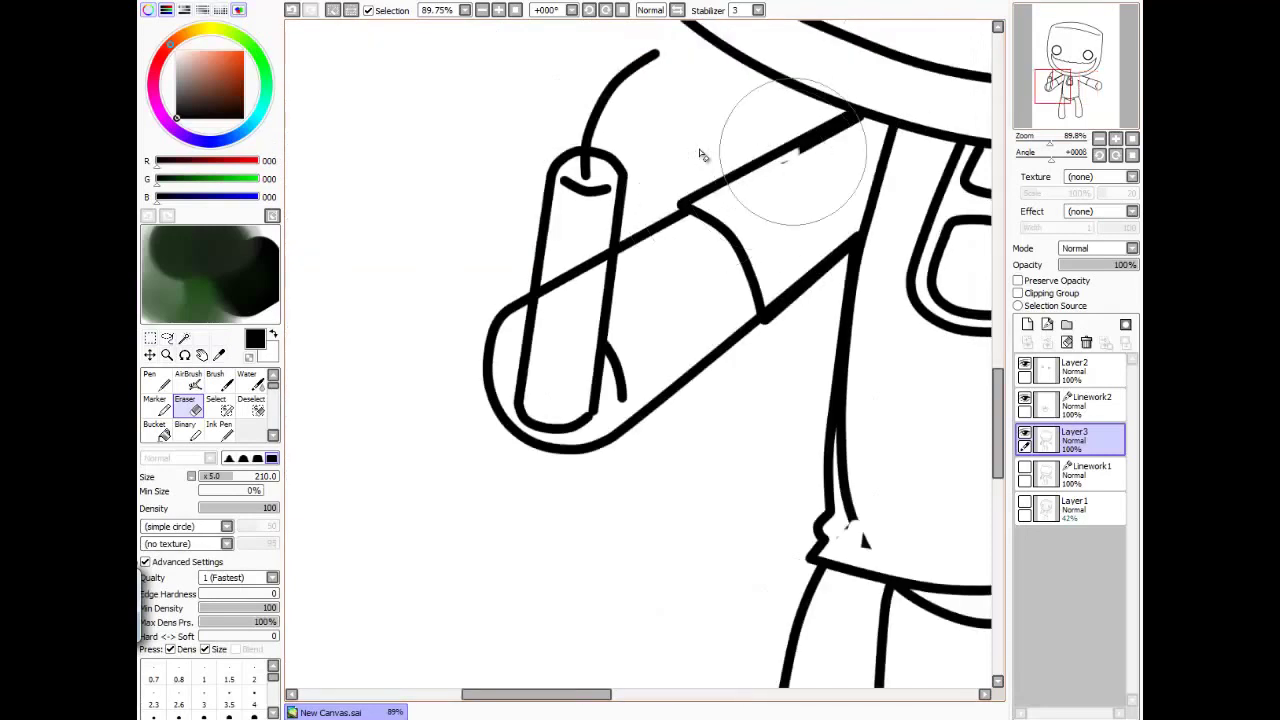
{"action": "left_click_drag", "start_coordinate": [792, 152], "coordinate": [857, 117]}
{"action": "mouse_move", "coordinate": [853, 228]}
{"action": "left_mouse_down"}
{"action": "mouse_move", "coordinate": [871, 128]}
{"action": "mouse_move", "coordinate": [860, 240]}
{"action": "left_mouse_up"}
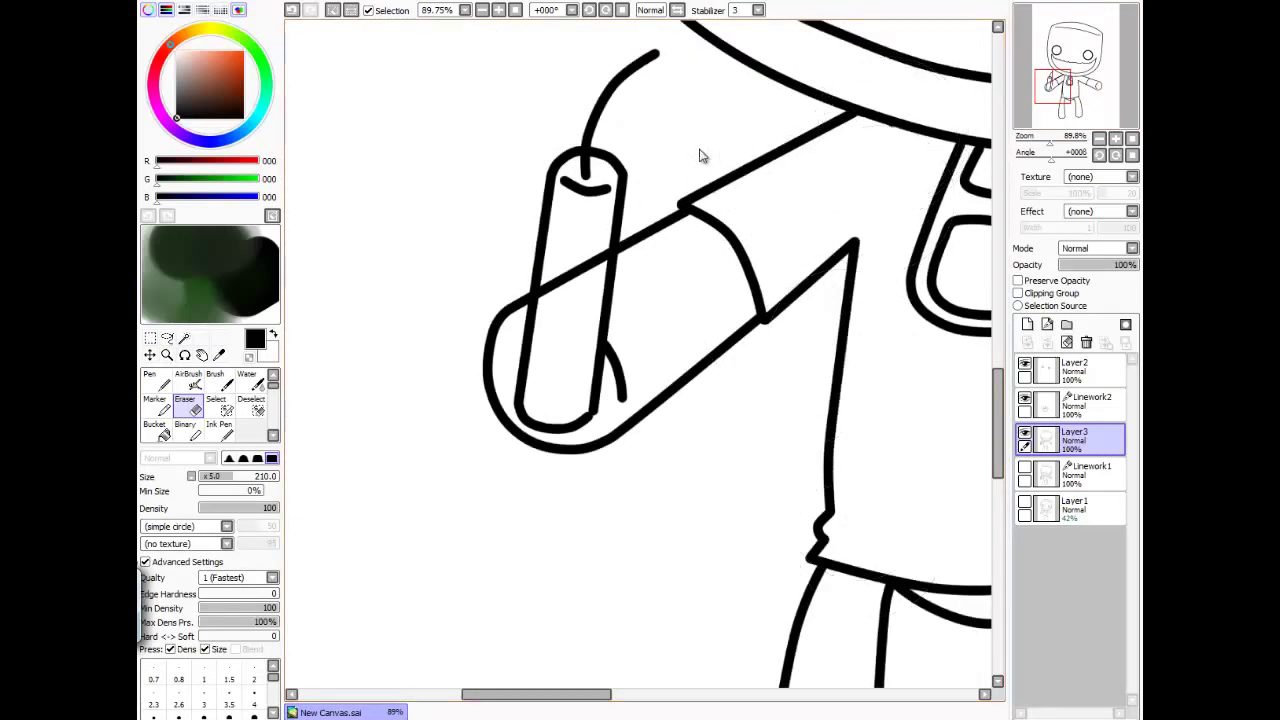
Step: Add curved fabric folds at the shirt's lower-left hem on the Linework2 layer
{"action": "scroll", "coordinate": [771, 528], "scroll_direction": "up", "scroll_amount": 3}
{"action": "key", "text": "Page_Up"}
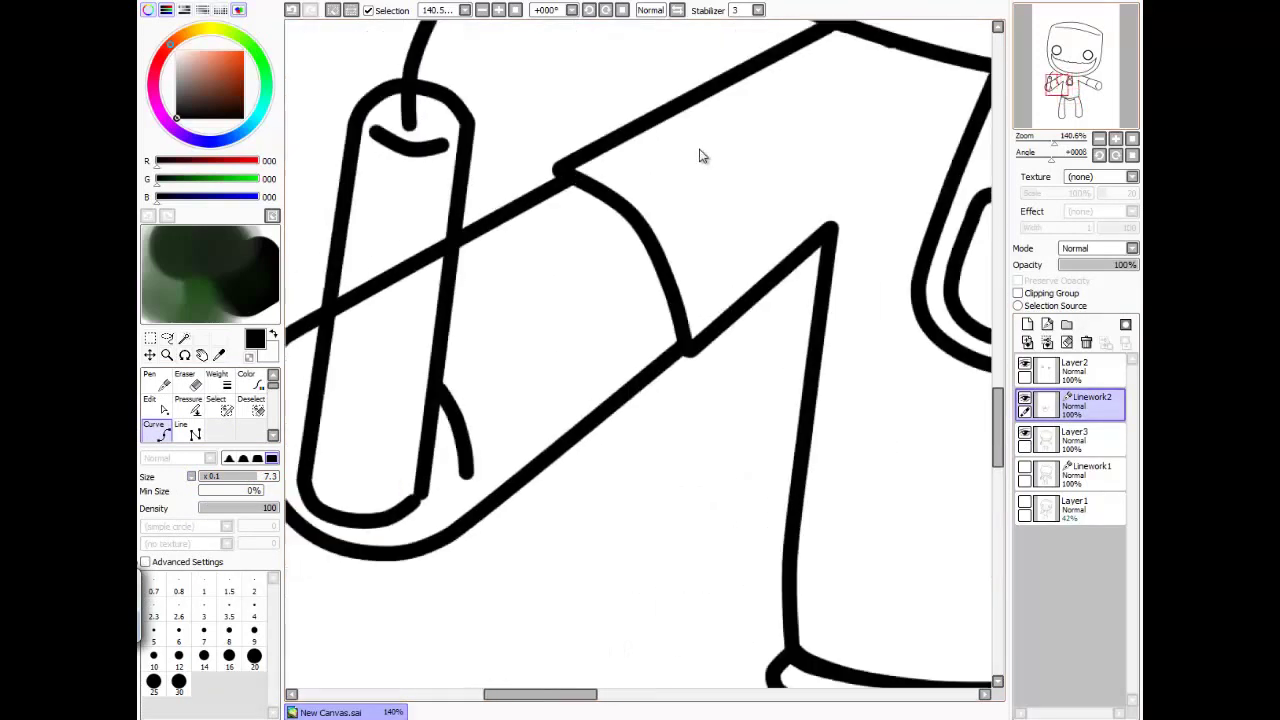
Step: Thicken the outer outline along the head's top and right side with a size 25 curve
{"action": "left_click", "coordinate": [153, 681]}
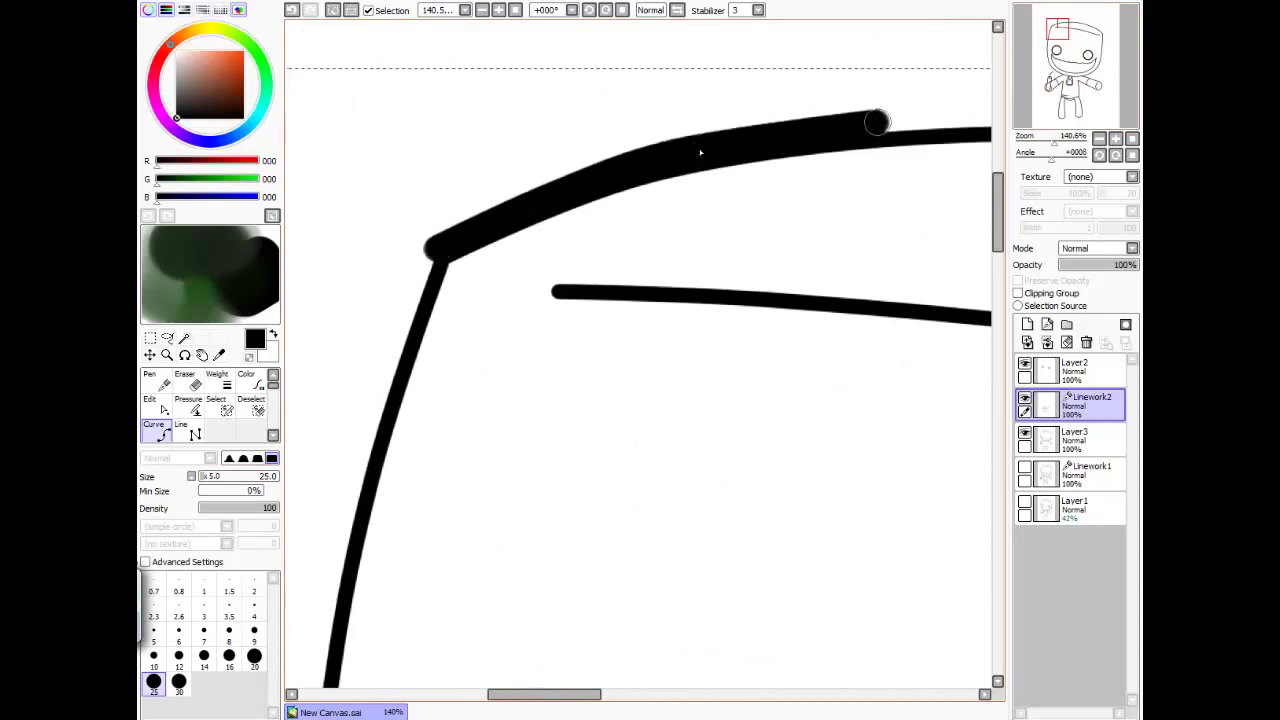
{"action": "key", "text": "Right"}
{"action": "key", "text": "Right"}
{"action": "key", "text": "Right"}
{"action": "key", "text": "Down"}
{"action": "scroll", "coordinate": [700, 155], "scroll_direction": "down", "scroll_amount": 3}
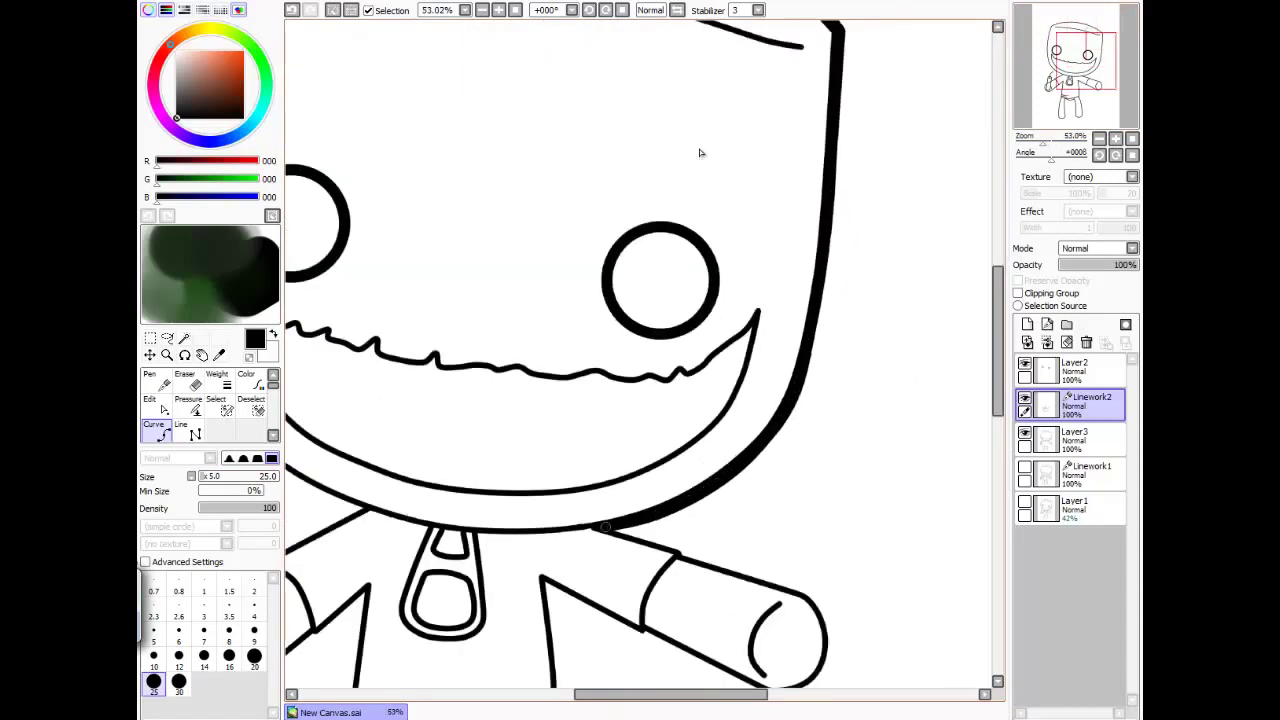
Step: Thicken the outer outlines of the right arm, the shirt's right side and both legs at size 25
{"action": "key", "text": "Down"}
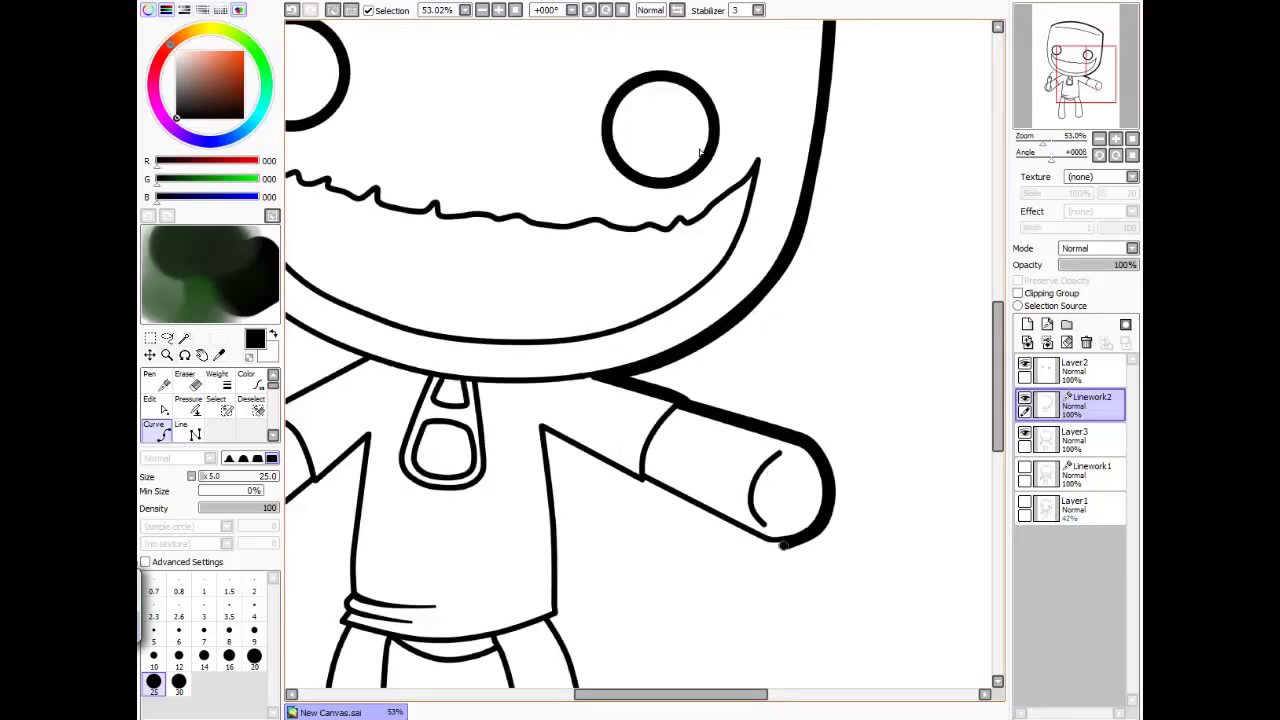
{"action": "key", "text": "Return"}
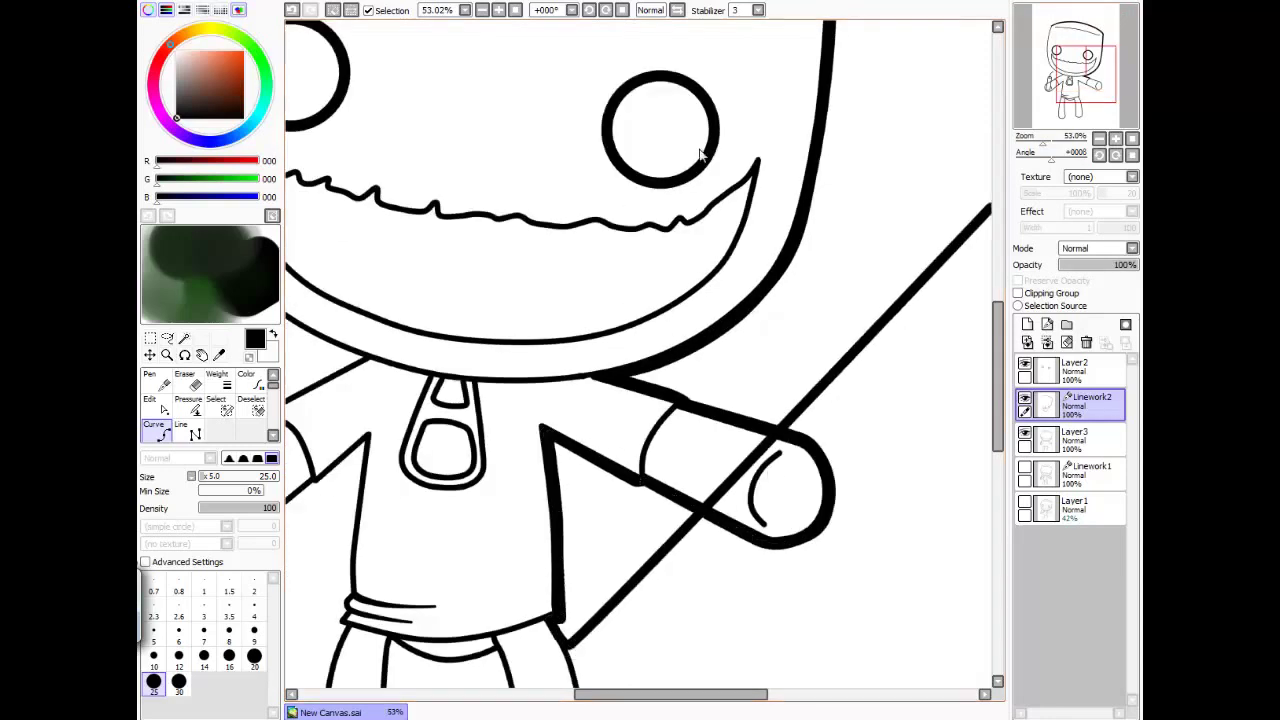
{"action": "key", "text": "Down"}
{"action": "key", "text": "Left"}
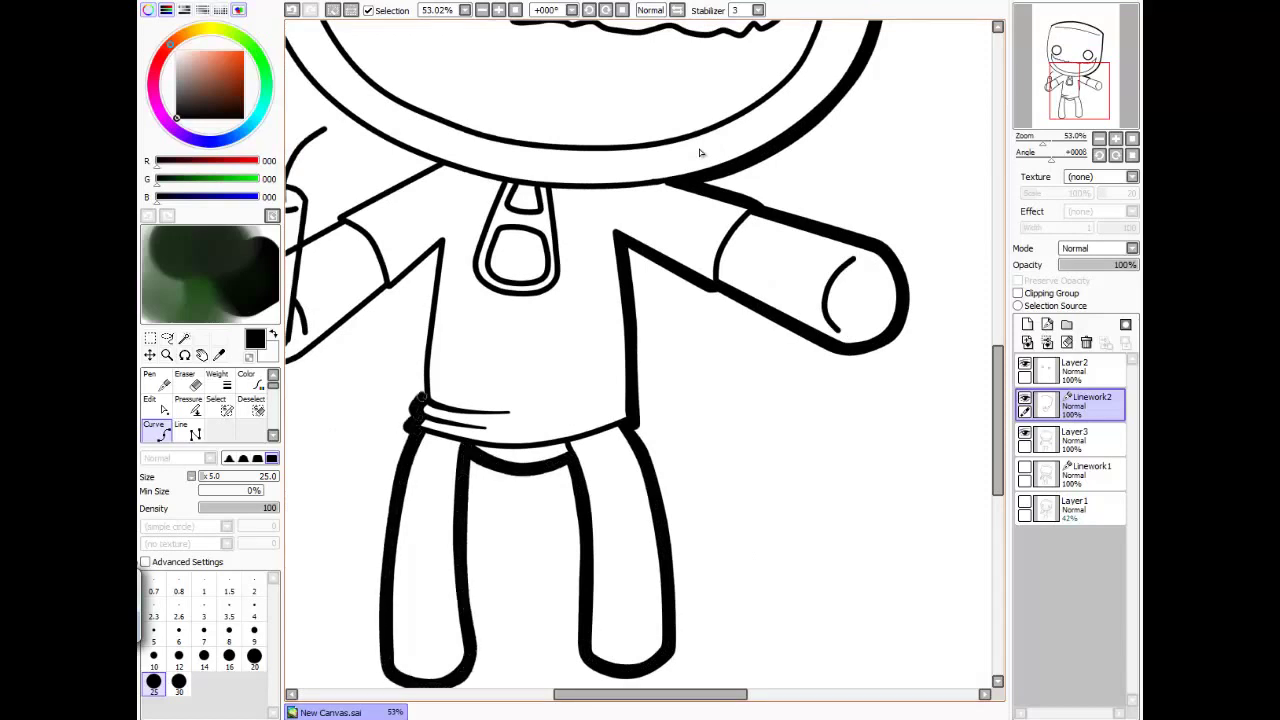
Step: Thicken the outer outlines of the shirt's left side, the left arm and the raised dynamite stick
{"action": "key", "text": "Left"}
{"action": "key", "text": "Down"}
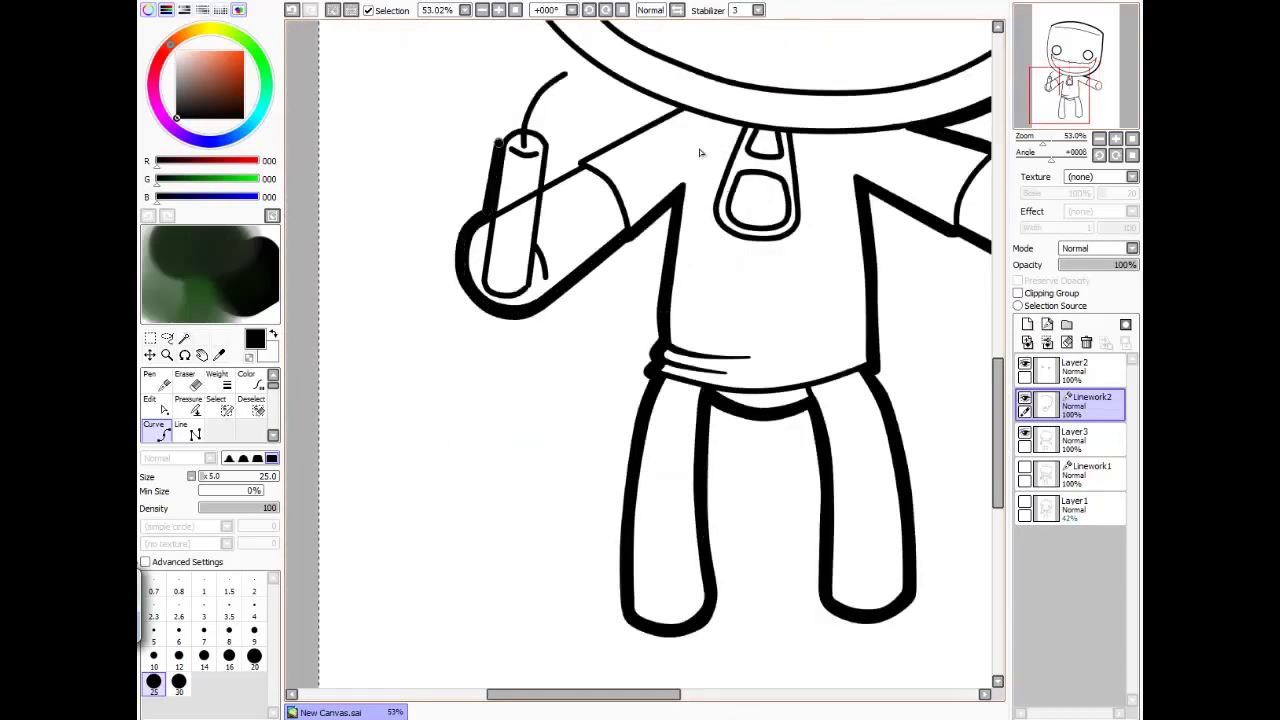
{"action": "key", "text": "Up"}
{"action": "key", "text": "Up"}
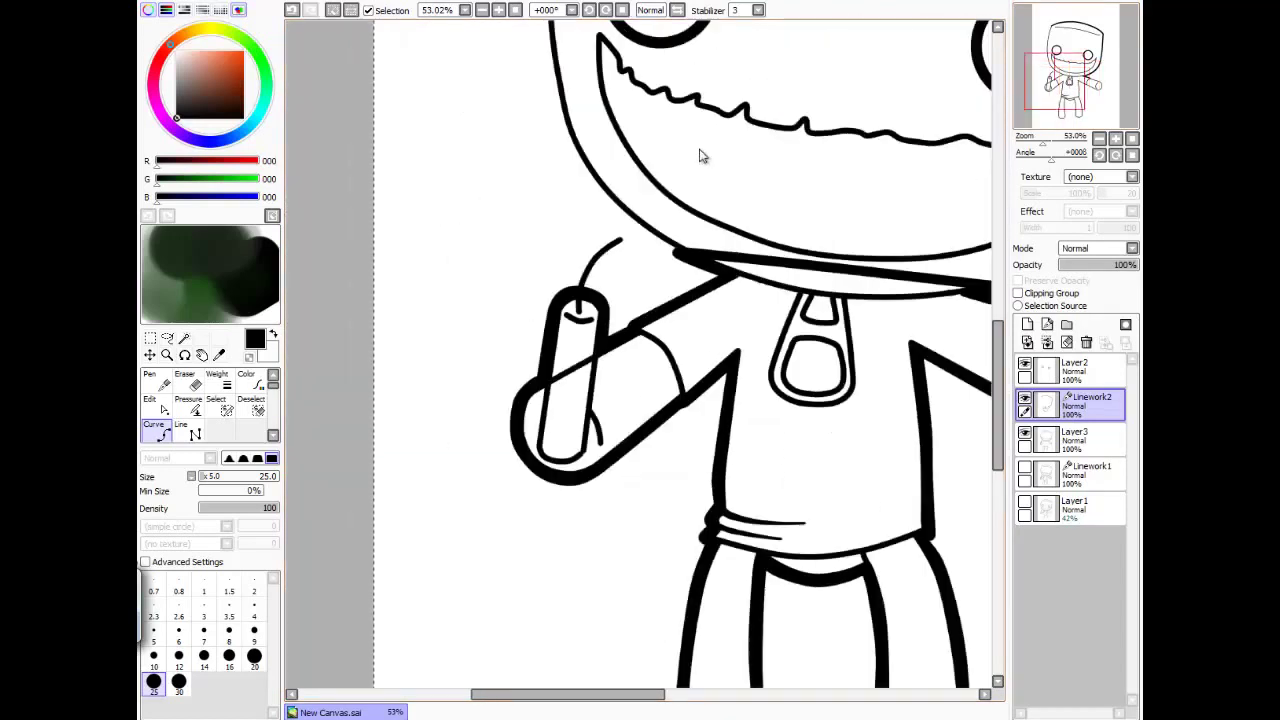
Step: Thicken the head's left side from the chin up to the top-left corner, completing the heavy head outline
{"action": "key", "text": "Right"}
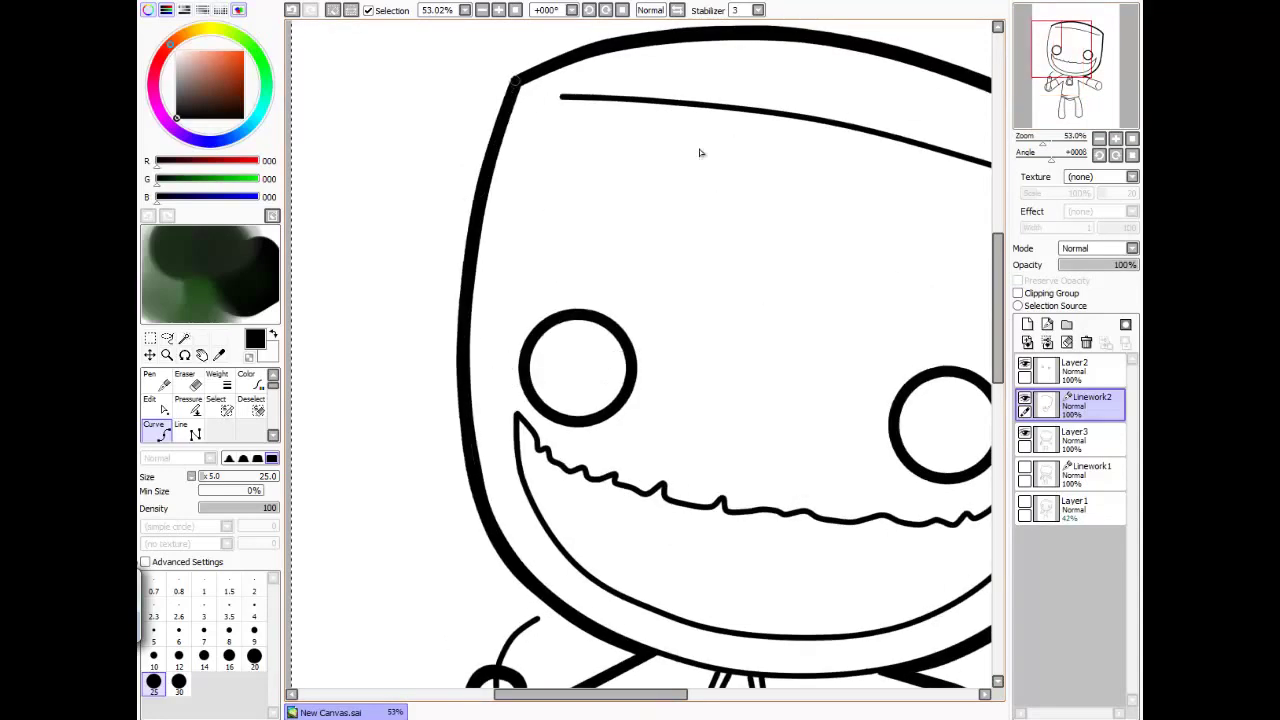
{"action": "left_click", "coordinate": [515, 80]}
{"action": "left_click", "coordinate": [683, 56]}
Step: Fill both eyes with large black pupils at size 90, leaving a thin white crescent on the right
{"action": "key", "text": "ctrl+plus"}
{"action": "key", "text": "Down"}
{"action": "key", "text": "Up"}
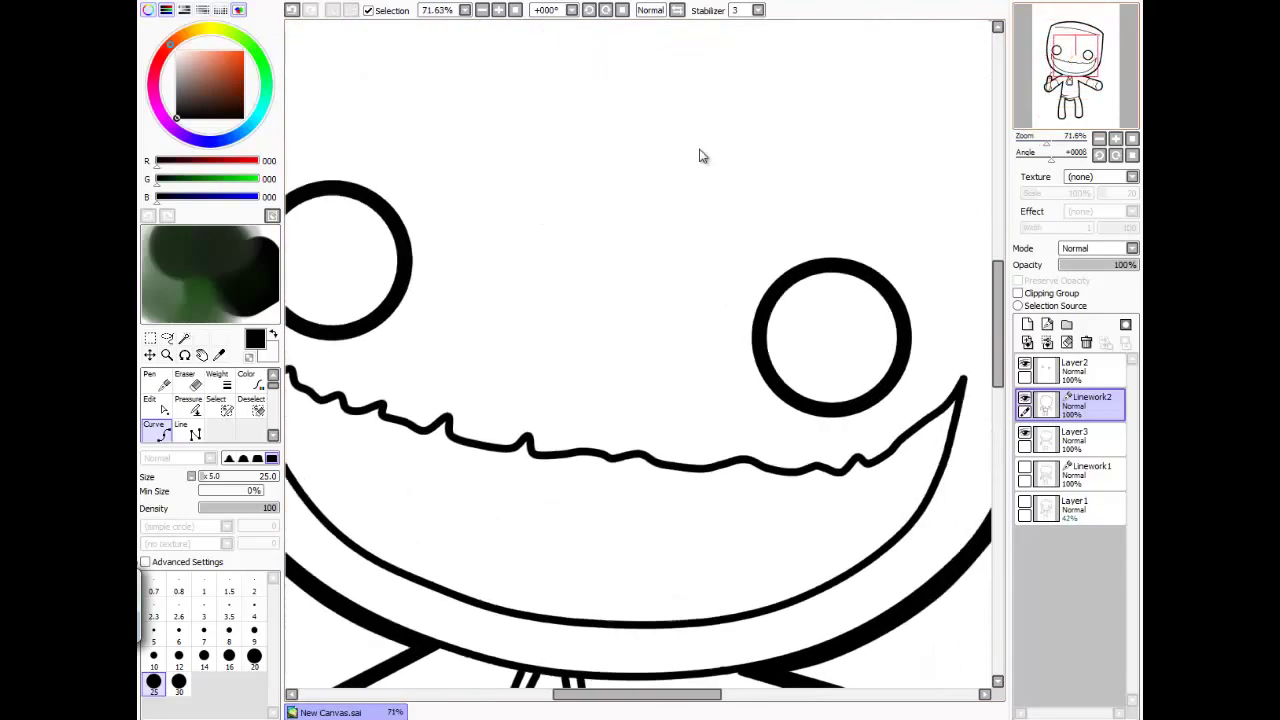
{"action": "key", "text": "Right"}
{"action": "left_click_drag", "start_coordinate": [762, 322], "coordinate": [726, 386]}
{"action": "key", "text": "Left"}
{"action": "key", "text": "Down"}
{"action": "mouse_move", "coordinate": [460, 210]}
{"action": "left_mouse_down"}
{"action": "mouse_move", "coordinate": [505, 242]}
{"action": "mouse_move", "coordinate": [473, 290]}
{"action": "mouse_move", "coordinate": [476, 242]}
{"action": "left_mouse_up"}
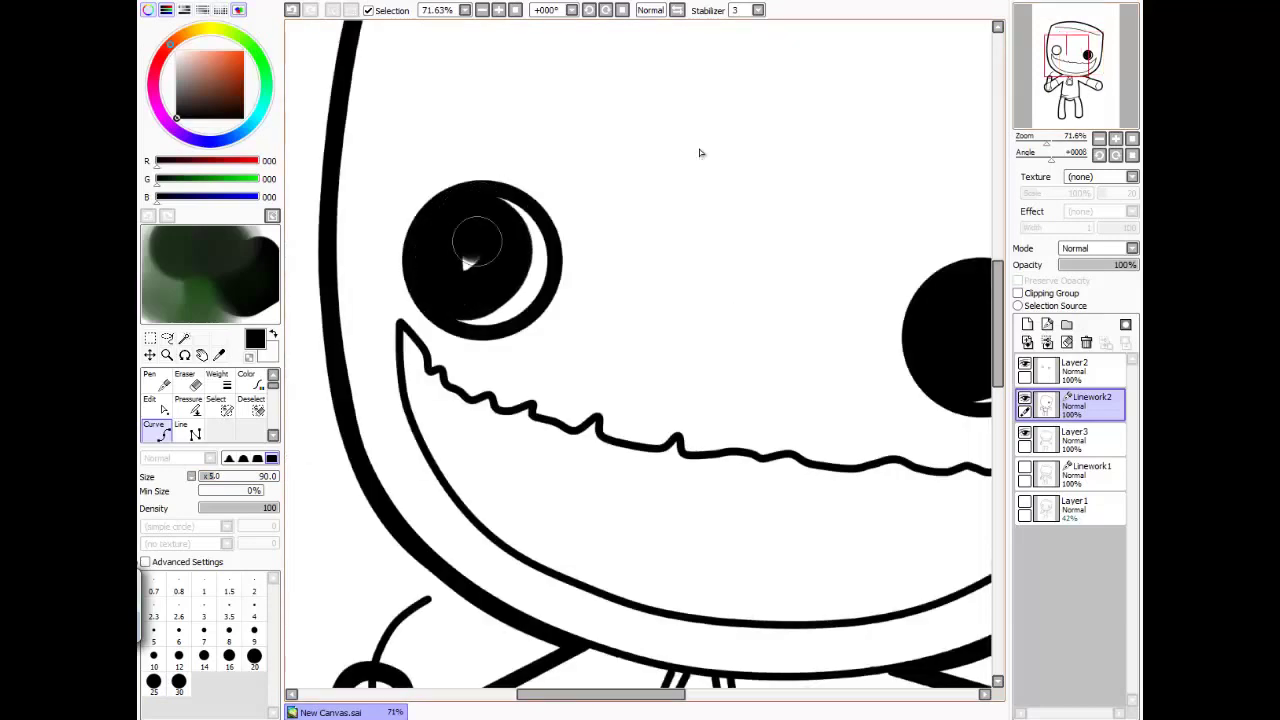
Step: Erase the arm line that crosses the inside of the dynamite stick on Layer3
{"action": "key", "text": "ctrl+minus"}
{"action": "key", "text": "Down"}
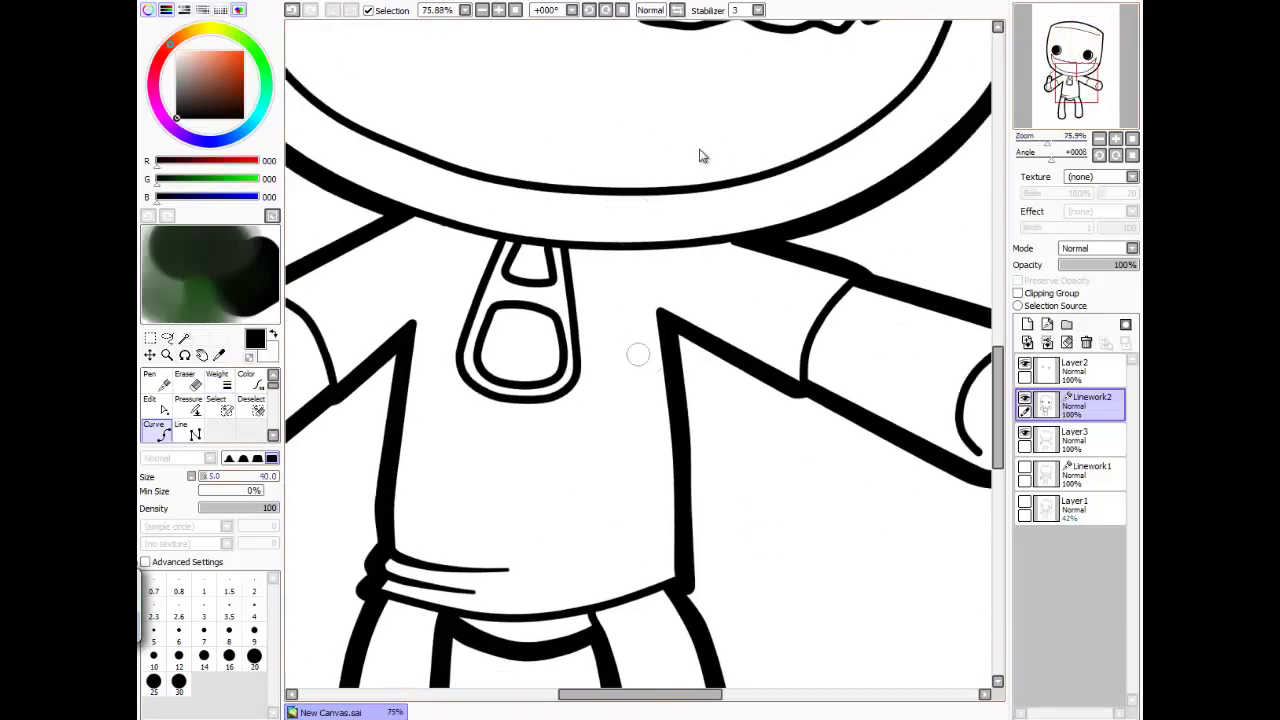
{"action": "left_click", "coordinate": [153, 655]}
{"action": "key", "text": "ctrl+plus"}
{"action": "key", "text": "Right"}
{"action": "key", "text": "h"}
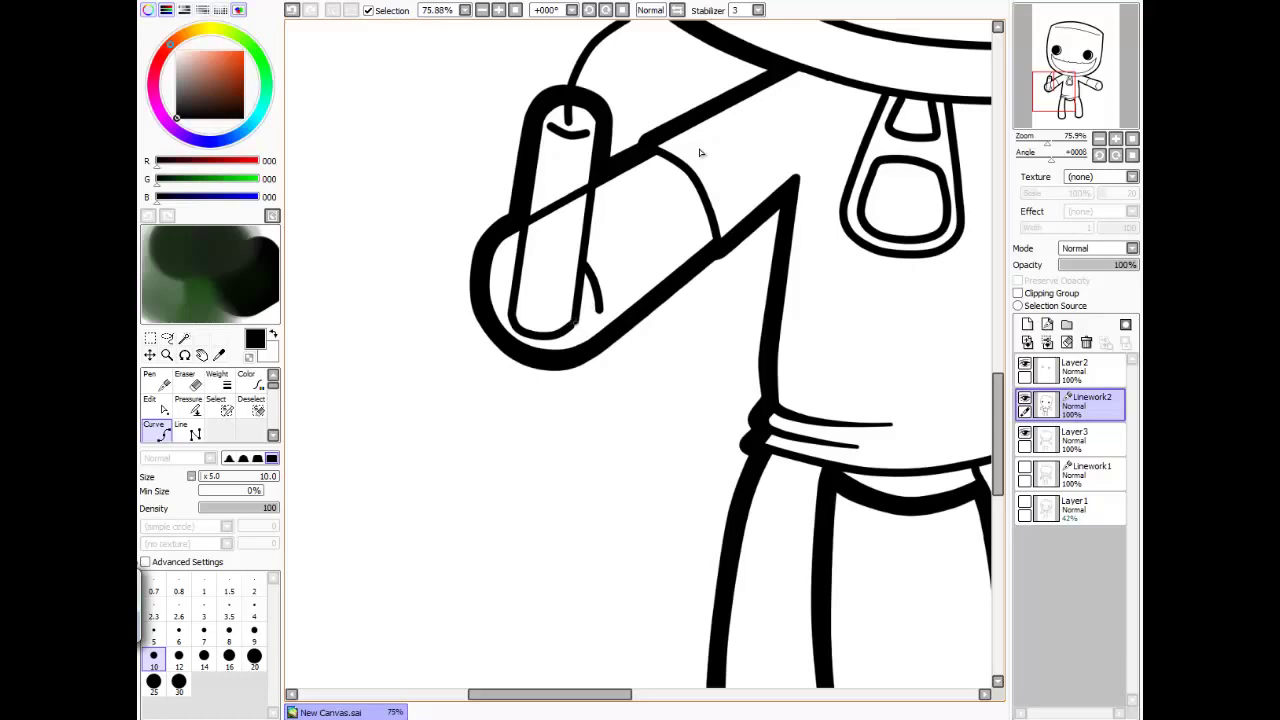
{"action": "key", "text": "Page_Down"}
{"action": "key", "text": "e"}
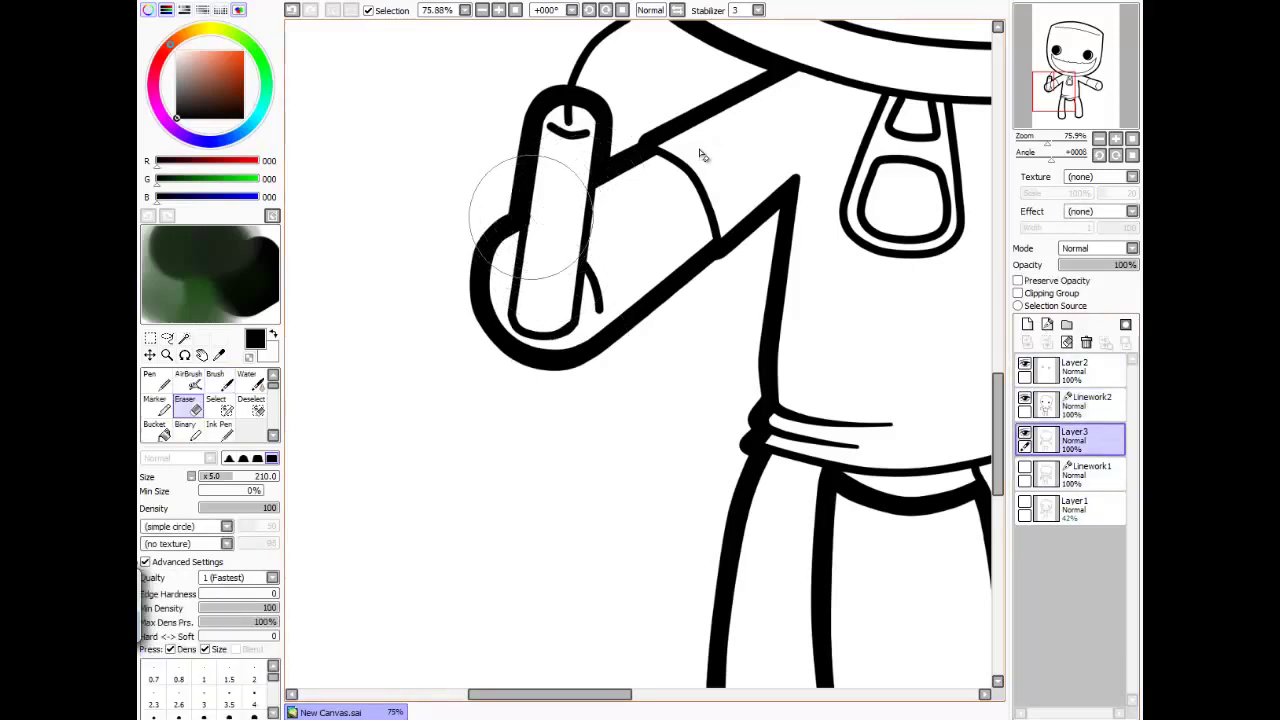
{"action": "key", "text": "h"}
Step: Add a new normal layer for colour beneath the inked lines of Layer3
{"action": "key", "text": "ctrl+minus"}
{"action": "key", "text": "ctrl+plus"}
{"action": "key", "text": "Down"}
{"action": "key", "text": "Page_Up"}
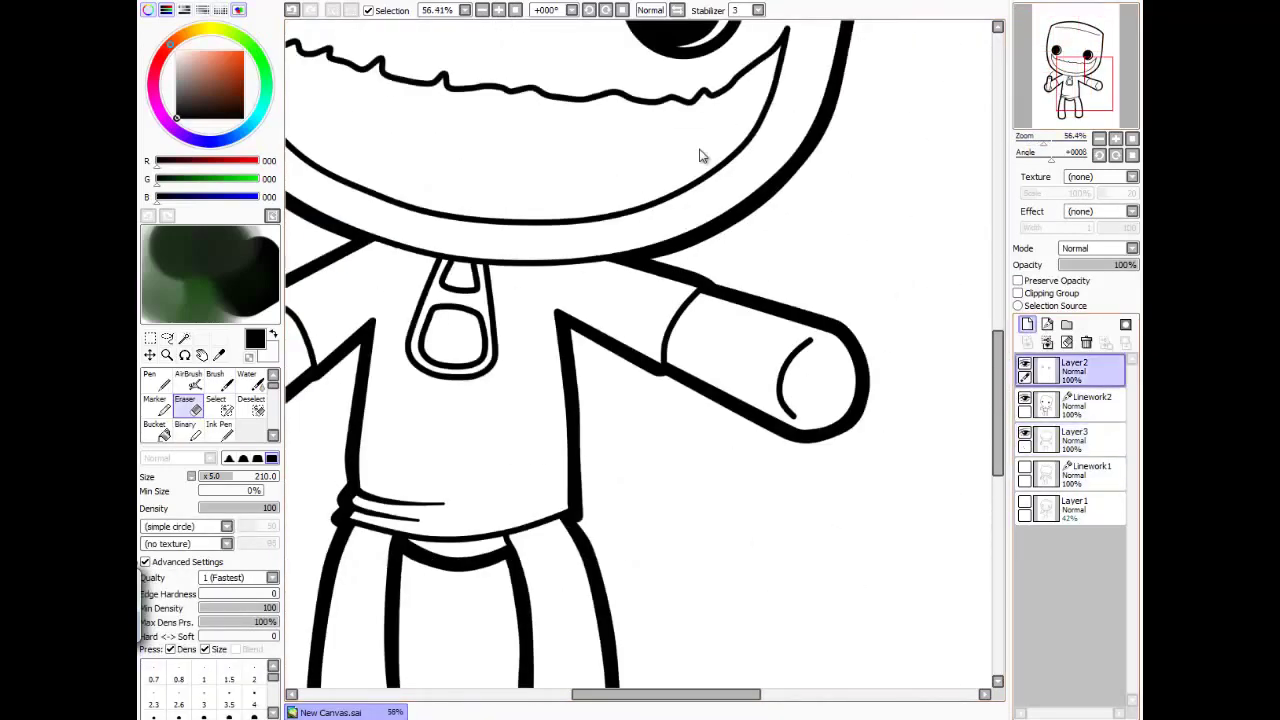
{"action": "key", "text": "Page_Down"}
{"action": "key", "text": "Page_Down"}
{"action": "key", "text": "ctrl+shift+n"}
Step: Combine a copy of the Linework2 lines into Layer3, keeping the original Linework2 layer hidden
{"action": "key", "text": "Page_Up"}
{"action": "key", "text": "ctrl+e"}
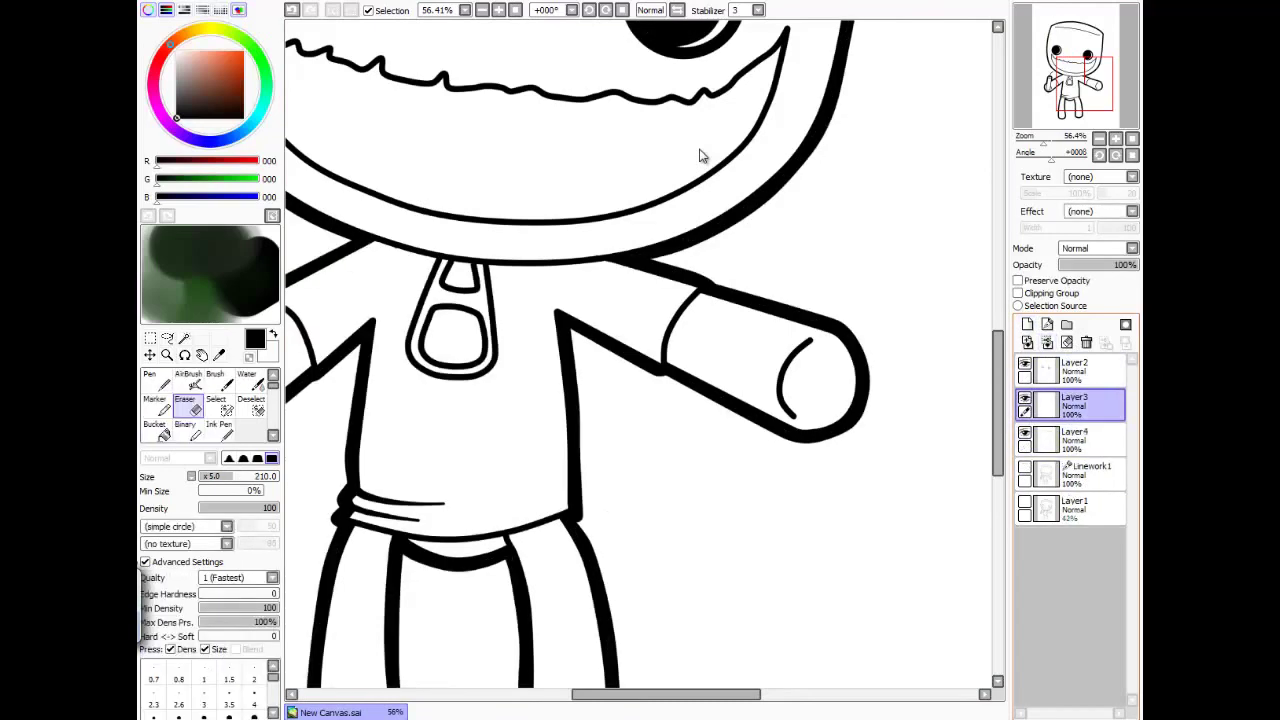
{"action": "key", "text": "ctrl+minus"}
{"action": "key", "text": "ctrl+t"}
{"action": "key", "text": "ctrl+z"}
{"action": "key", "text": "ctrl+plus"}
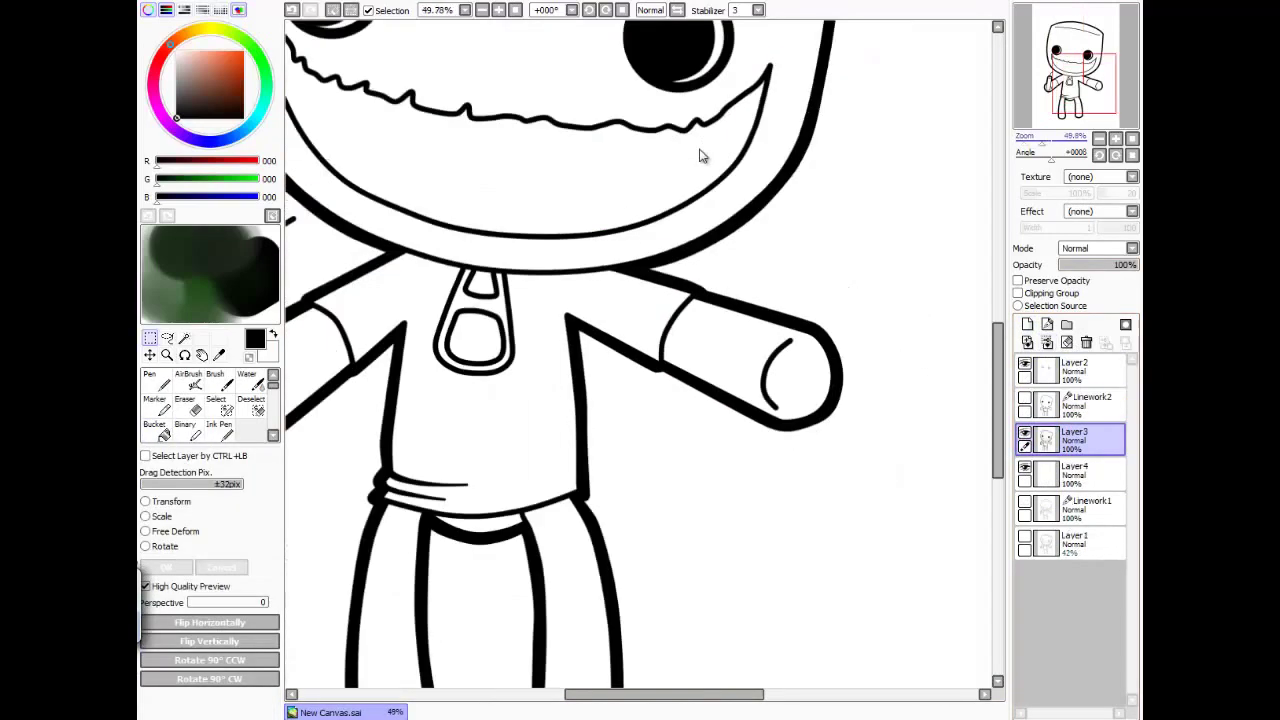
Step: Select the head, hands and legs with the Magic Wand, then make Layer4 the working layer
{"action": "key", "text": "w"}
{"action": "key", "text": "Down"}
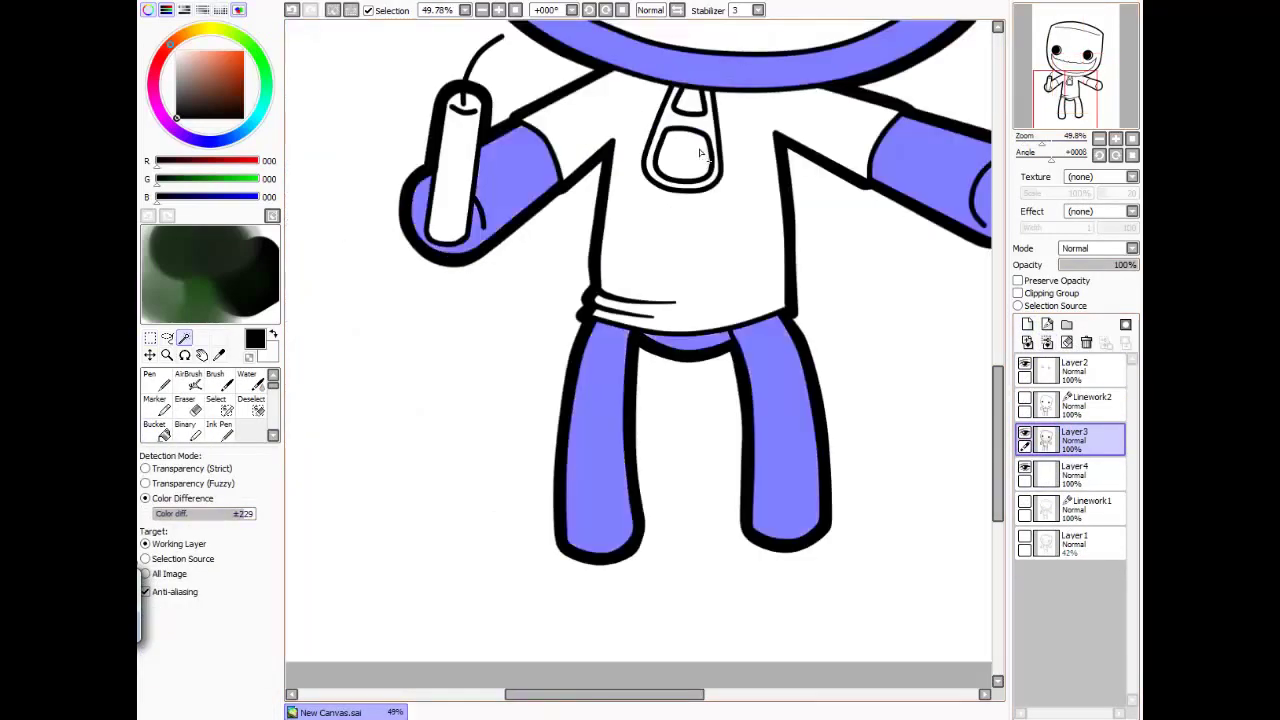
{"action": "key", "text": "Page_Down"}
Step: Mix brown shades on the scratchpad and fill the selected skin areas with light brown on Layer4
{"action": "key", "text": "n"}
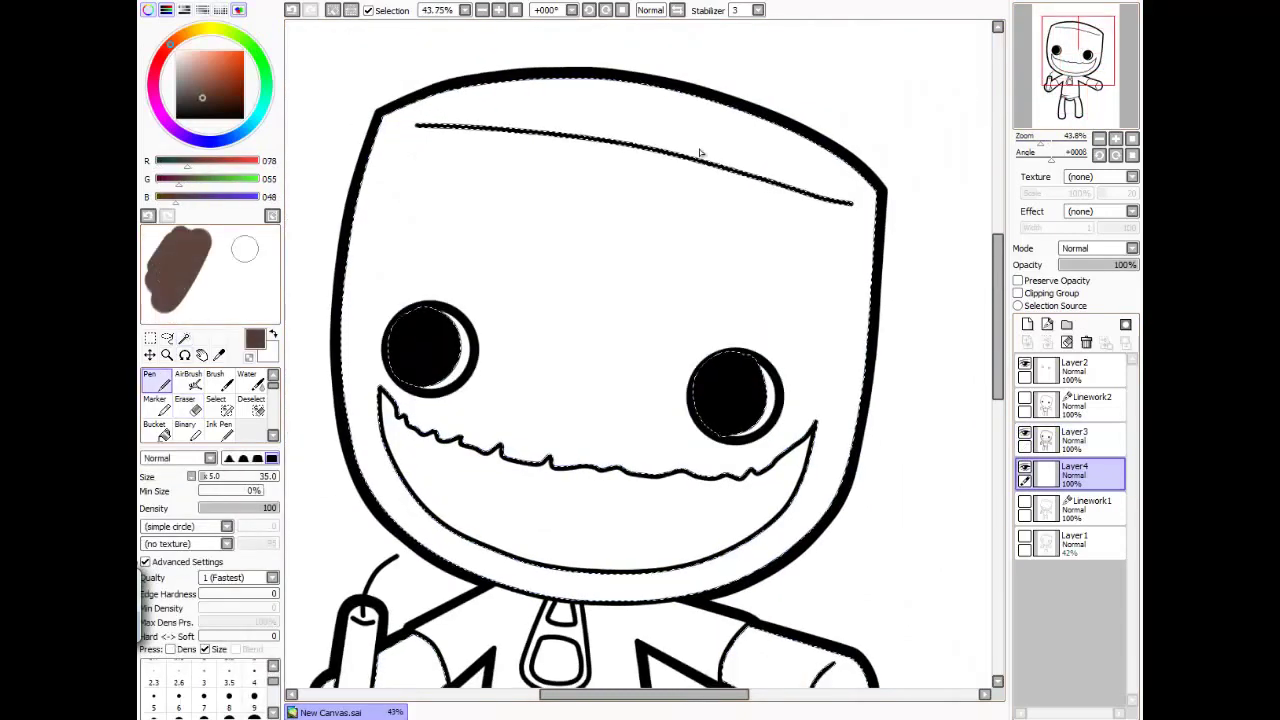
{"action": "key", "text": "g"}
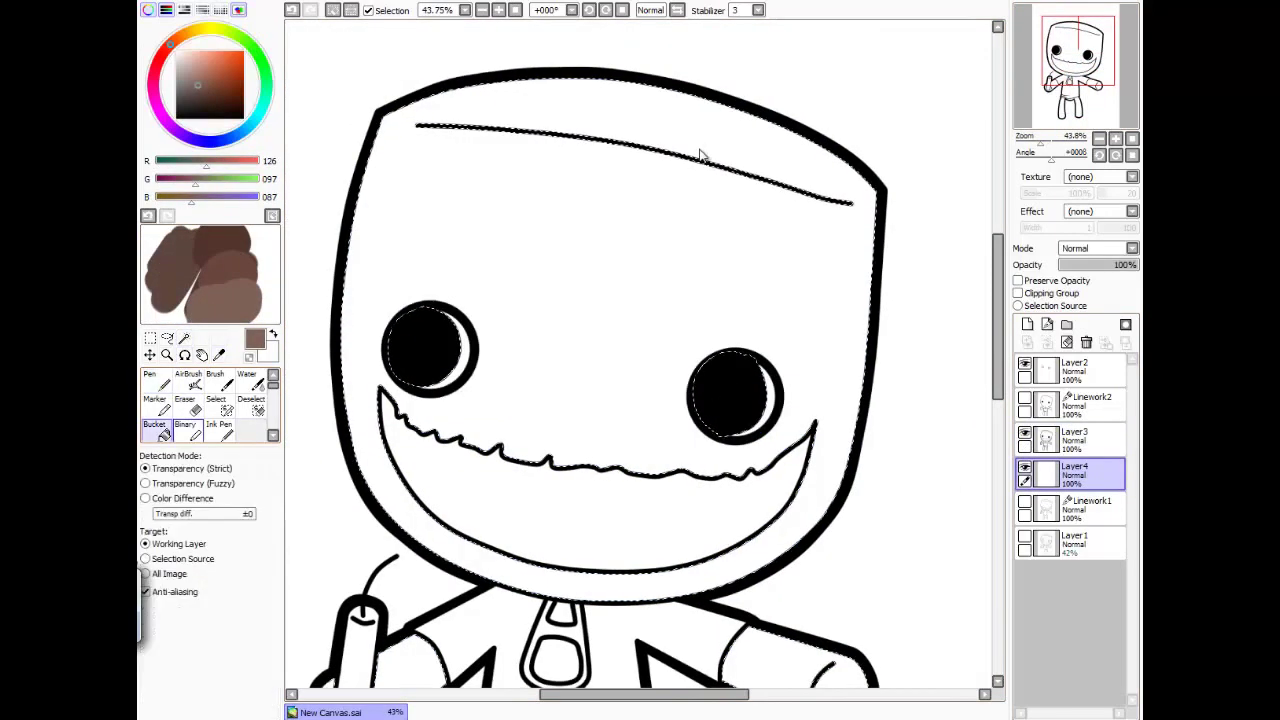
{"action": "left_click", "coordinate": [699, 152]}
{"action": "scroll", "coordinate": [699, 152], "scroll_direction": "down", "scroll_amount": 3}
{"action": "scroll", "coordinate": [699, 152], "scroll_direction": "up", "scroll_amount": 3}
Step: Shade the right side of the head and both legs in dark brown with the Pen
{"action": "key", "text": "n"}
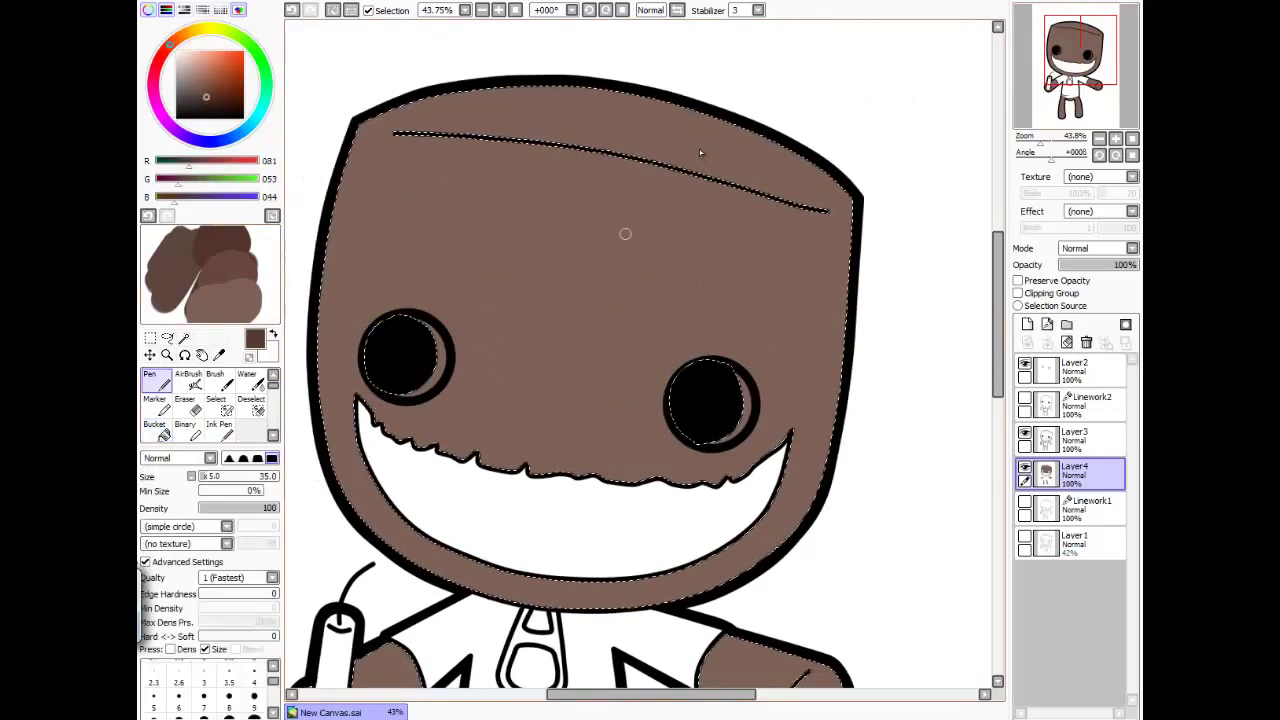
{"action": "mouse_move", "coordinate": [800, 143]}
{"action": "left_mouse_down"}
{"action": "mouse_move", "coordinate": [790, 330]}
{"action": "mouse_move", "coordinate": [620, 620]}
{"action": "mouse_move", "coordinate": [640, 460]}
{"action": "mouse_move", "coordinate": [723, 190]}
{"action": "mouse_move", "coordinate": [357, 106]}
{"action": "mouse_move", "coordinate": [566, 434]}
{"action": "mouse_move", "coordinate": [620, 350]}
{"action": "left_mouse_up"}
{"action": "scroll", "coordinate": [715, 365], "scroll_direction": "down", "scroll_amount": 5}
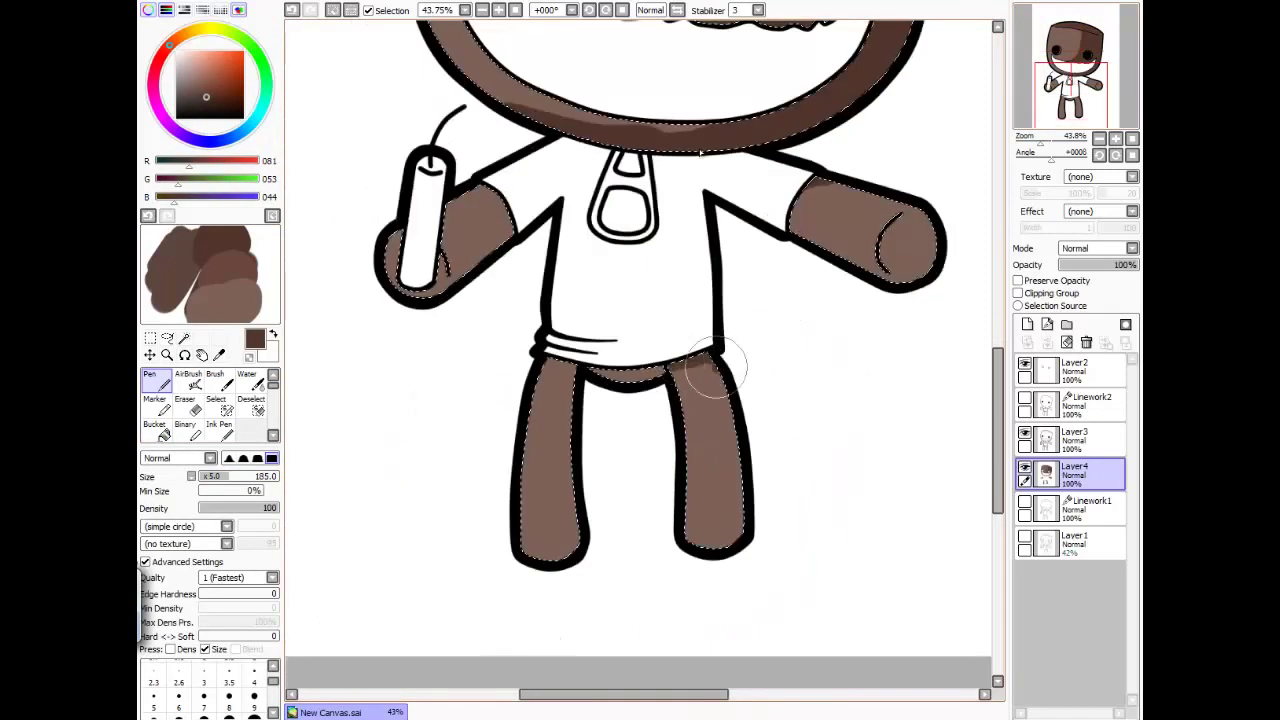
{"action": "mouse_move", "coordinate": [727, 407]}
{"action": "left_mouse_down"}
{"action": "mouse_move", "coordinate": [737, 522]}
{"action": "mouse_move", "coordinate": [543, 562]}
{"action": "left_mouse_up"}
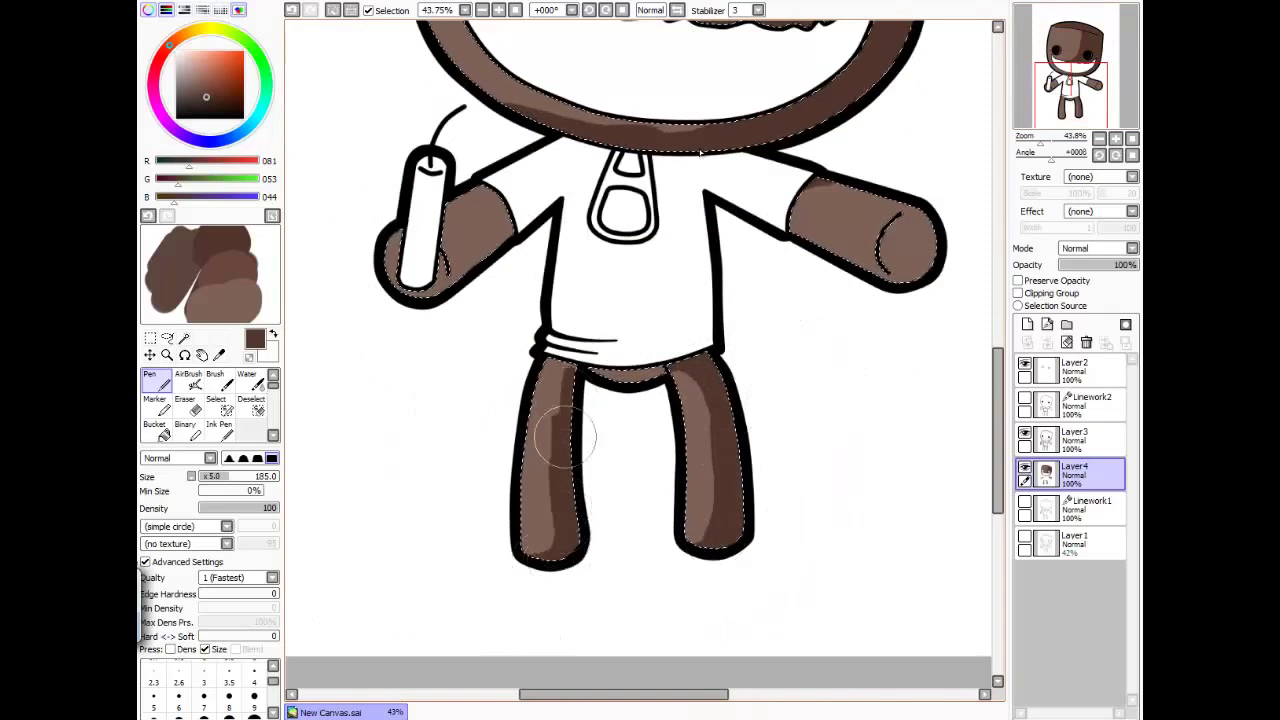
Step: Shade the legs, both arms and the hands in dark brown with the Pen on Layer4
{"action": "left_click_drag", "start_coordinate": [555, 395], "coordinate": [615, 382]}
{"action": "mouse_move", "coordinate": [830, 180]}
{"action": "left_mouse_down"}
{"action": "mouse_move", "coordinate": [890, 245]}
{"action": "mouse_move", "coordinate": [860, 200]}
{"action": "left_mouse_up"}
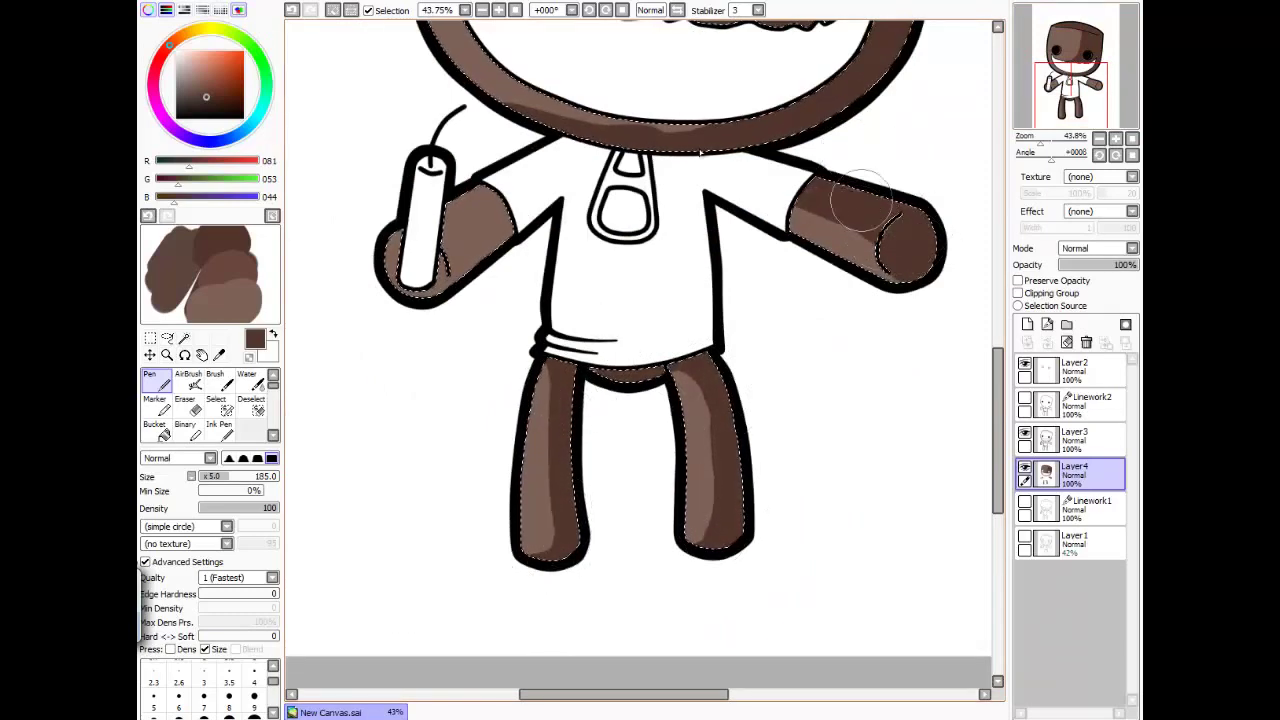
{"action": "left_click_drag", "start_coordinate": [430, 250], "coordinate": [490, 240]}
Step: Blend the brown shading on the head, arms and legs with the Water tool, reducing its size from 275 to 165 for the limbs
{"action": "scroll", "coordinate": [422, 272], "scroll_direction": "up", "scroll_amount": 5}
{"action": "left_click", "coordinate": [246, 380]}
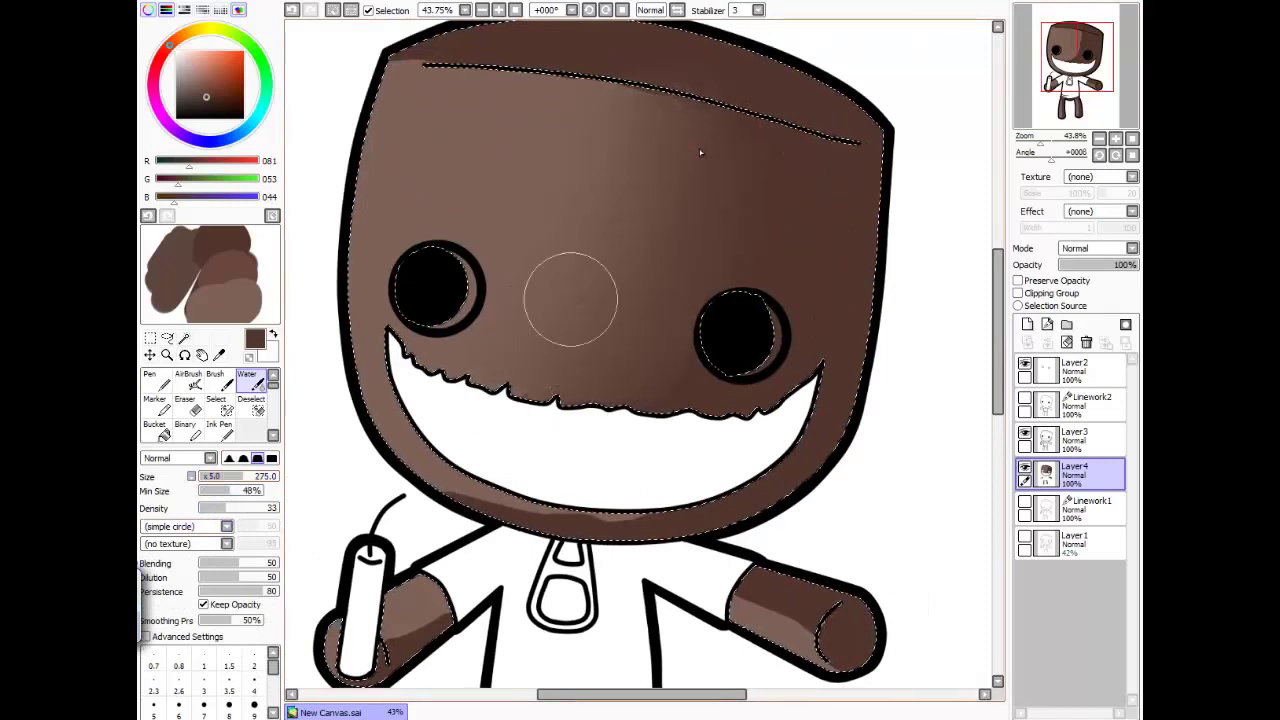
{"action": "scroll", "coordinate": [560, 450], "scroll_direction": "down", "scroll_amount": 5}
{"action": "key", "text": "bracketleft"}
{"action": "key", "text": "bracketleft"}
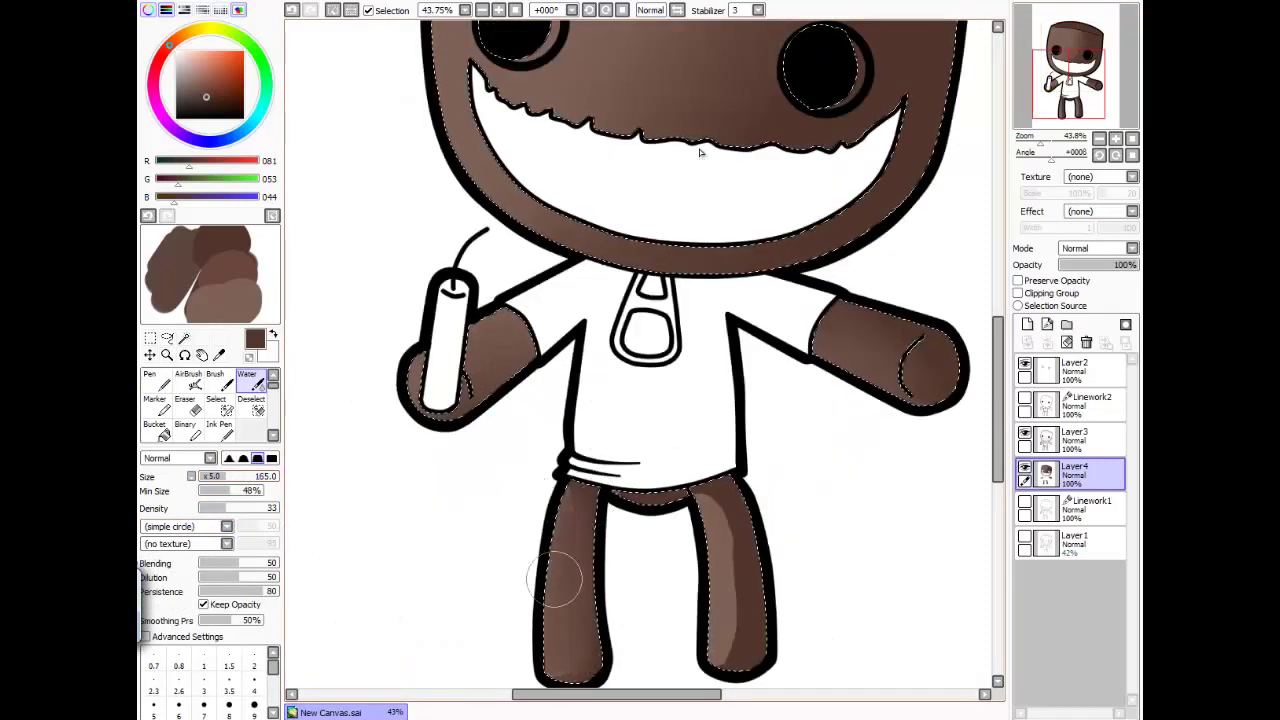
{"action": "left_click_drag", "start_coordinate": [720, 560], "coordinate": [730, 650]}
Step: Paint white crescents along the right edges of both eyes with the Pen, then pick up the dark brown skin shade again
{"action": "scroll", "coordinate": [640, 400], "scroll_direction": "up", "scroll_amount": 4}
{"action": "key", "text": "n"}
{"action": "key", "text": "x"}
{"action": "left_click_drag", "start_coordinate": [535, 285], "coordinate": [515, 340]}
{"action": "left_click_drag", "start_coordinate": [840, 335], "coordinate": [825, 378]}
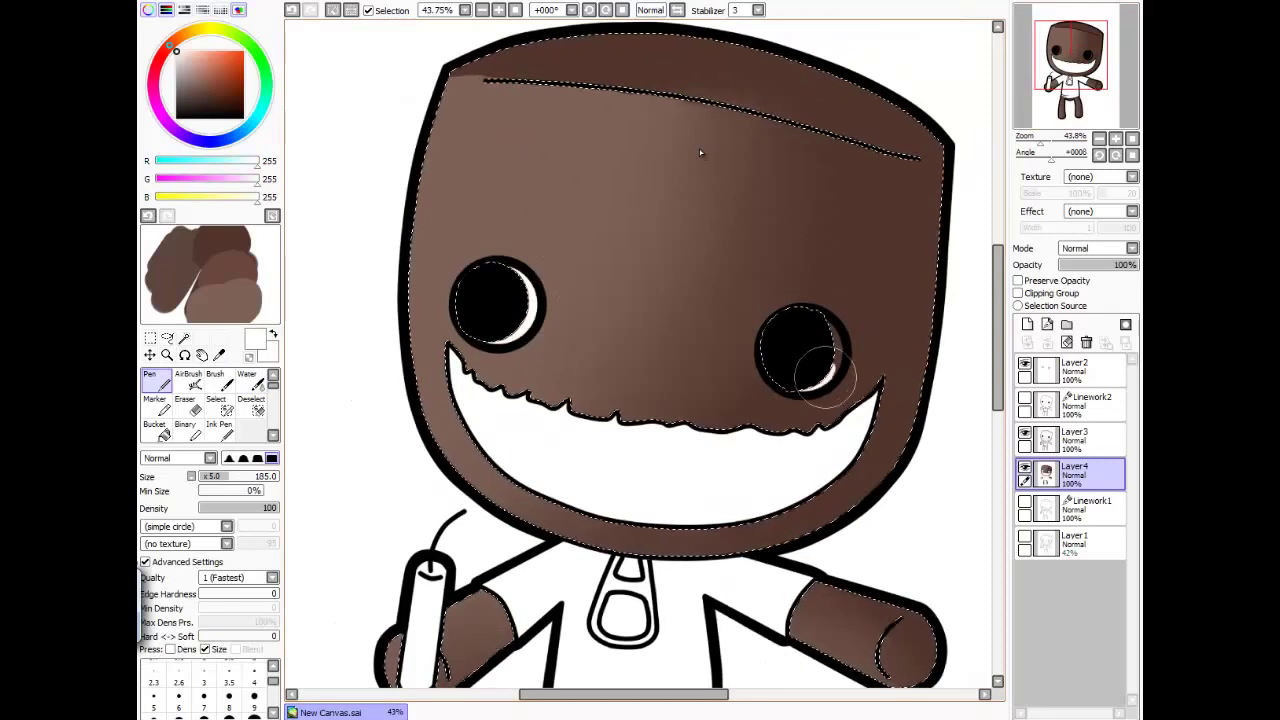
{"action": "left_click", "coordinate": [850, 140], "text": "alt"}
{"action": "scroll", "coordinate": [825, 300], "scroll_direction": "down", "scroll_amount": 4}
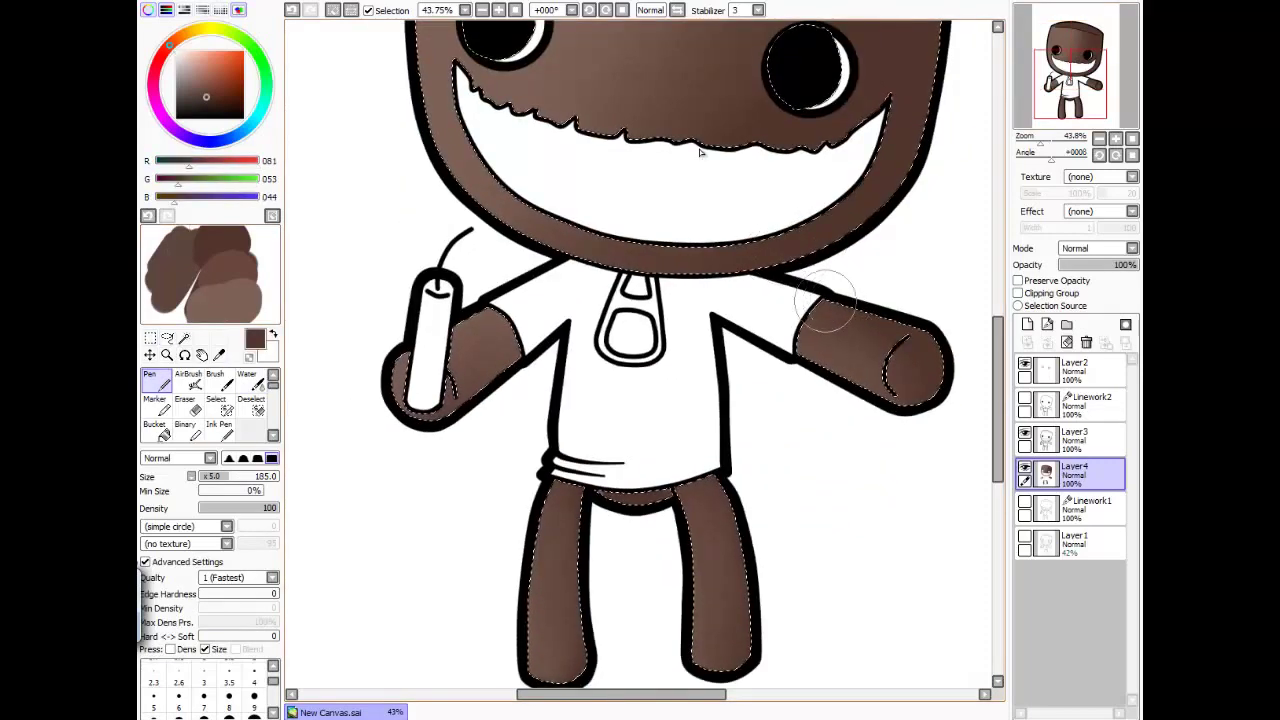
Step: Select the mouth with the Magic Wand, fill it with near-black using the Pen, and clear the selection
{"action": "scroll", "coordinate": [700, 152], "scroll_direction": "down", "scroll_amount": 3}
{"action": "scroll", "coordinate": [700, 152], "scroll_direction": "up", "scroll_amount": 4}
{"action": "key", "text": "w"}
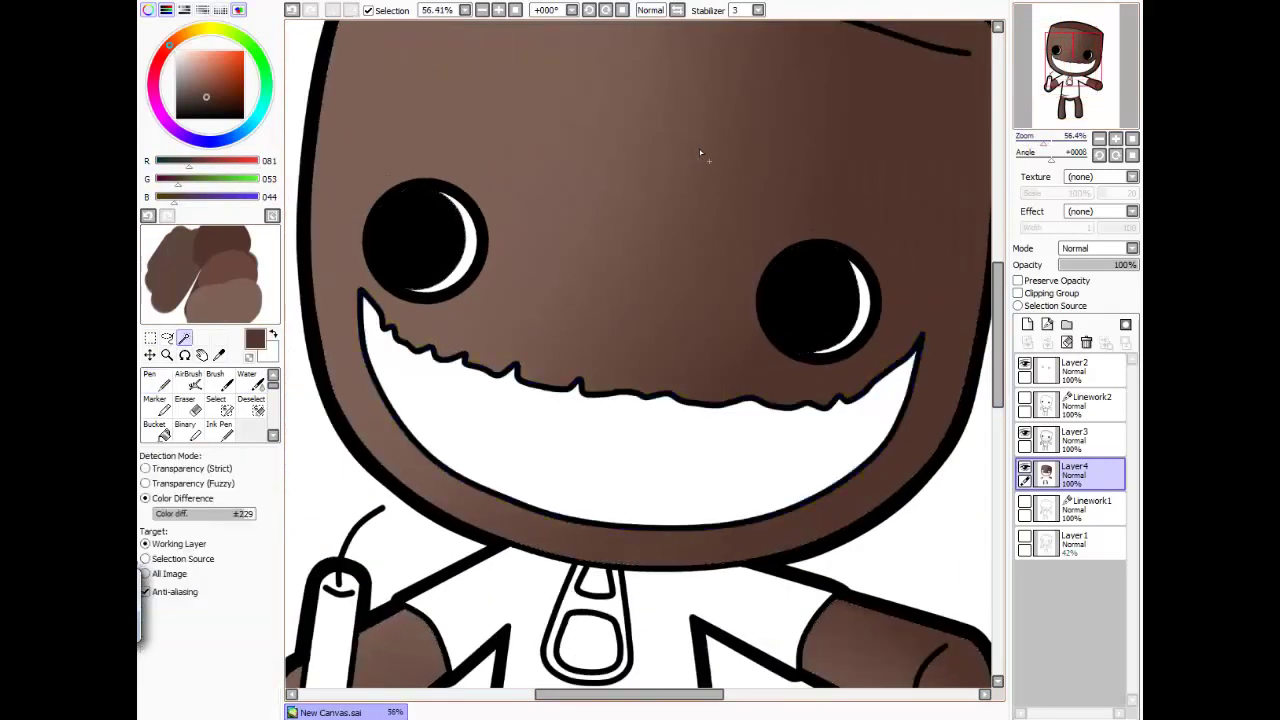
{"action": "left_click", "coordinate": [640, 440]}
{"action": "key", "text": "n"}
{"action": "left_click", "coordinate": [350, 290], "text": "alt"}
{"action": "mouse_move", "coordinate": [430, 470]}
{"action": "left_mouse_down"}
{"action": "mouse_move", "coordinate": [586, 500]}
{"action": "mouse_move", "coordinate": [880, 380]}
{"action": "left_mouse_up"}
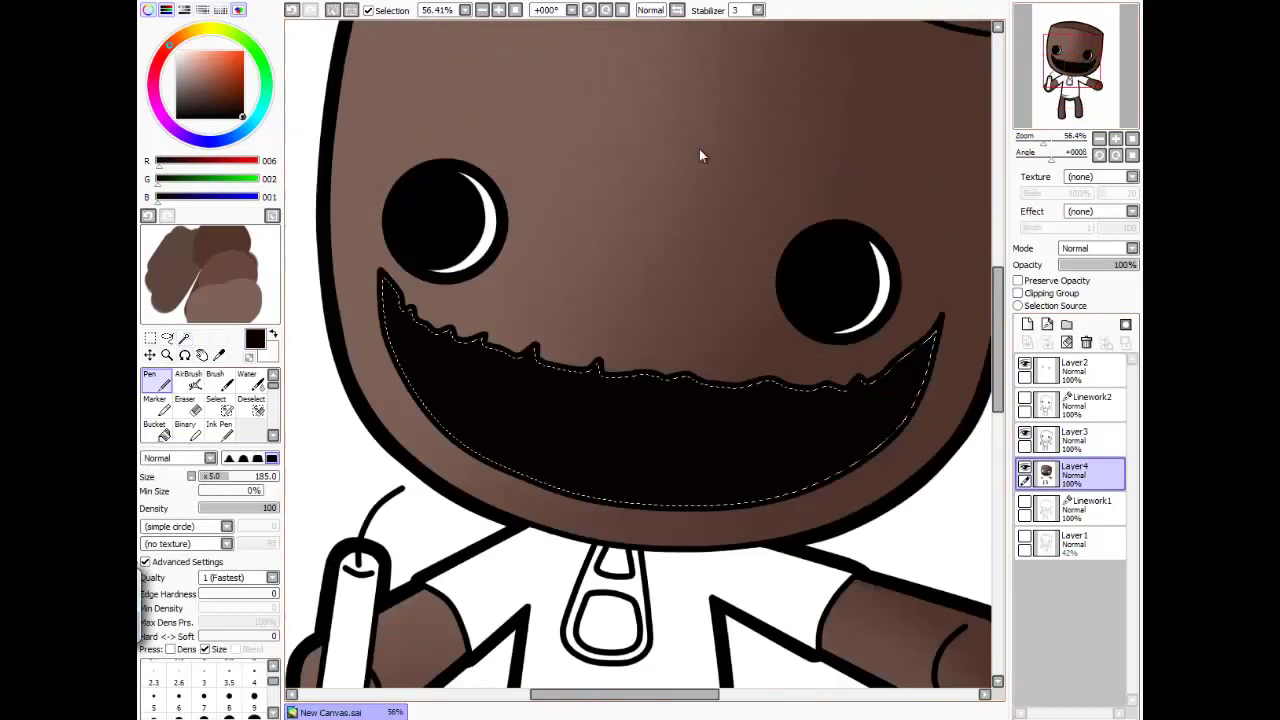
{"action": "scroll", "coordinate": [699, 155], "scroll_direction": "down", "scroll_amount": 3}
{"action": "key", "text": "ctrl+d"}
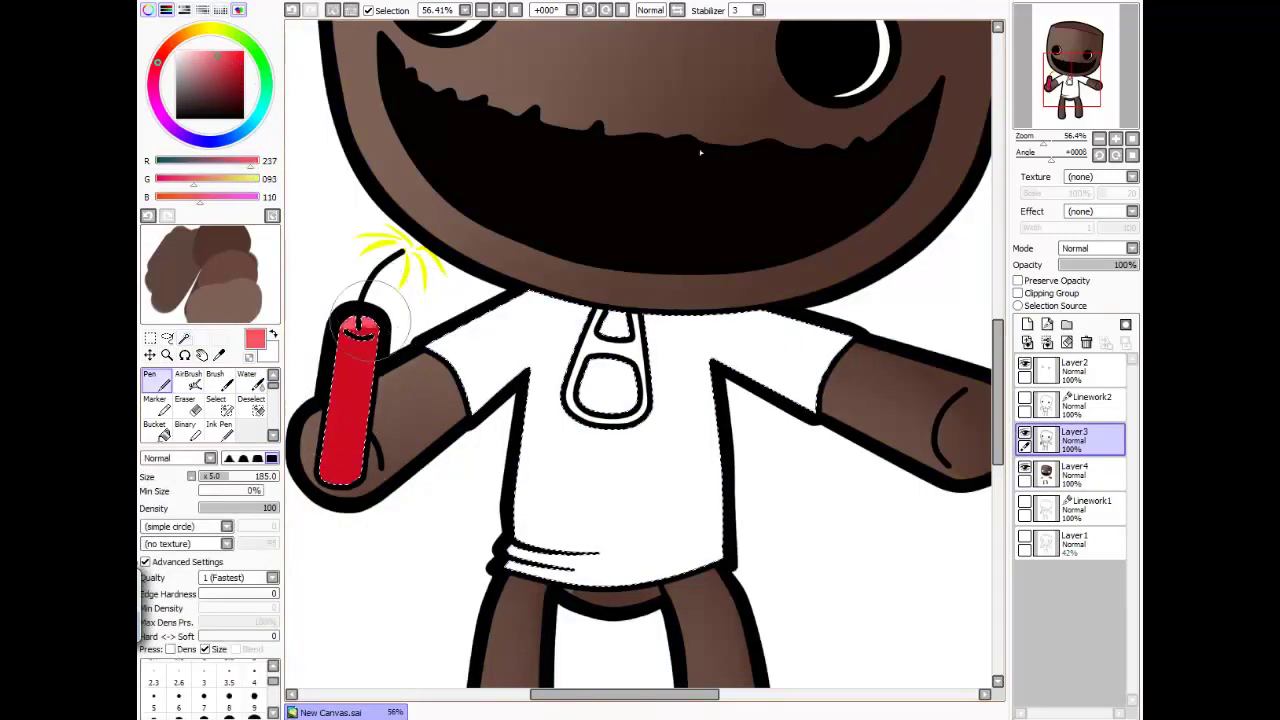
Step: Paint a yellow rim light along the dynamite's top and right edge, shade its lower body dark red, and blend the reds with Water
{"action": "left_click", "coordinate": [208, 28]}
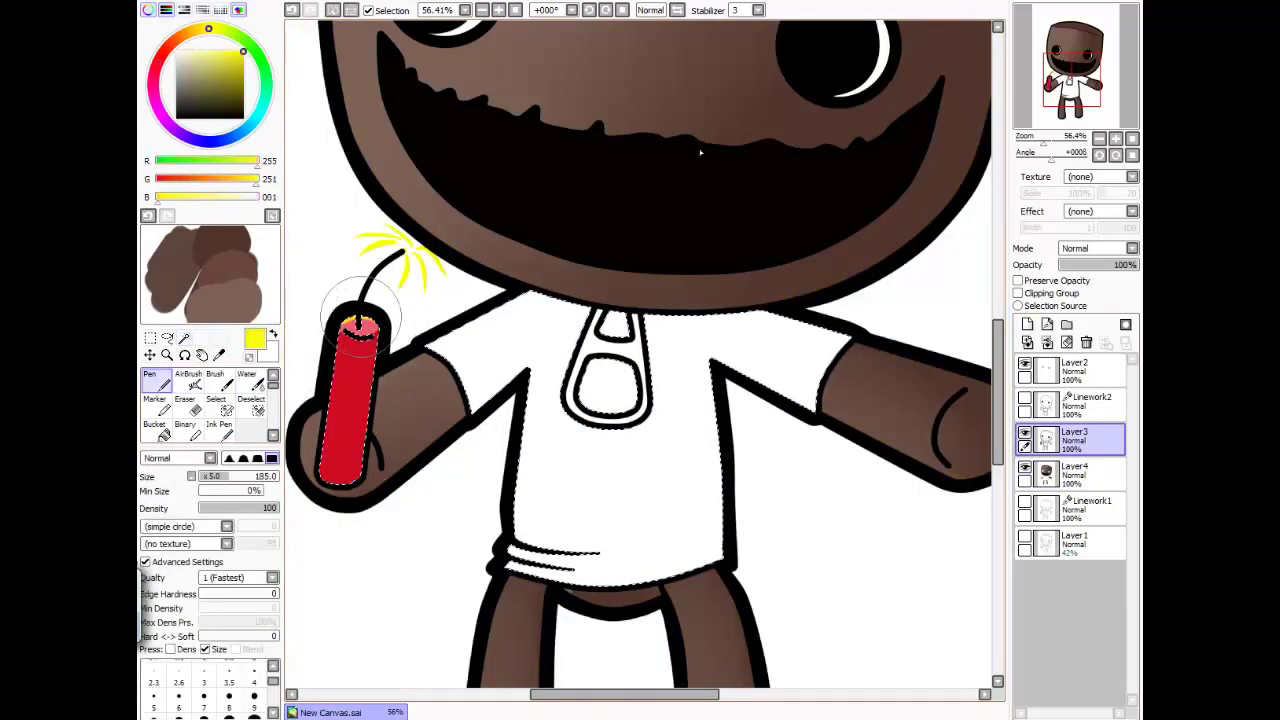
{"action": "left_click_drag", "start_coordinate": [372, 322], "coordinate": [376, 368]}
{"action": "left_click", "coordinate": [325, 462], "text": "alt"}
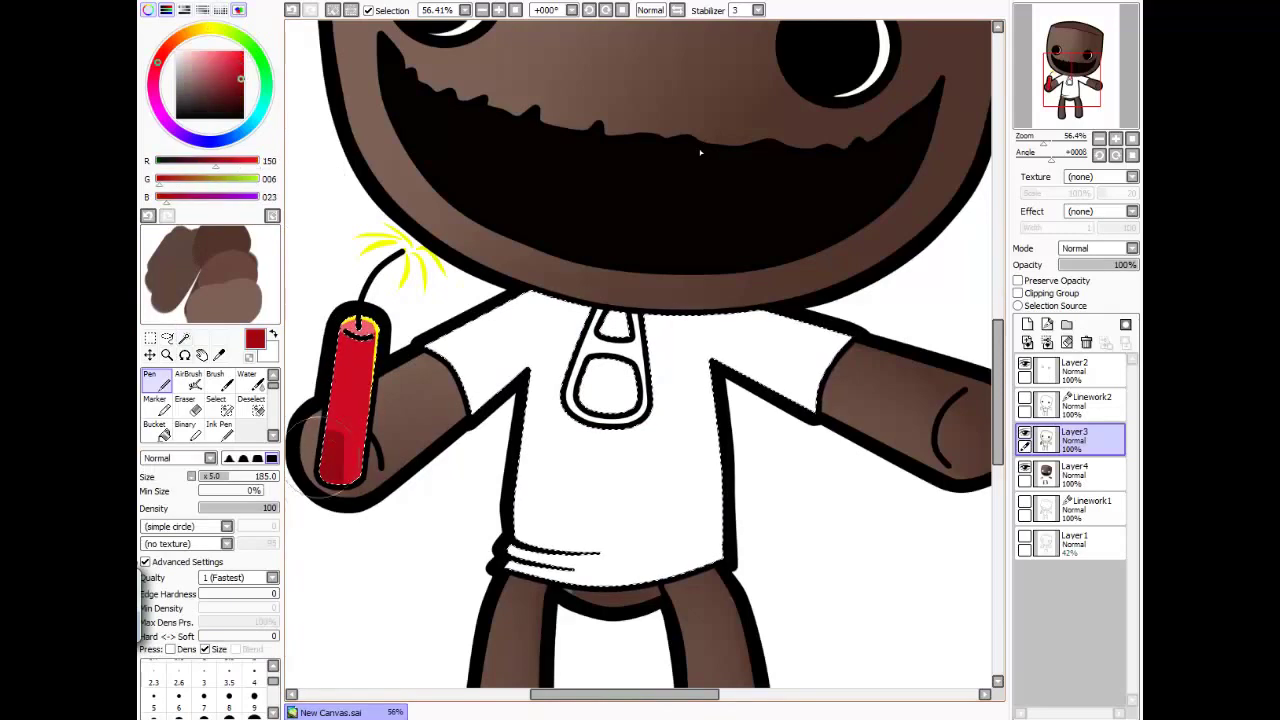
{"action": "key", "text": "w"}
{"action": "mouse_move", "coordinate": [340, 420]}
{"action": "left_mouse_down"}
{"action": "mouse_move", "coordinate": [330, 372]}
{"action": "mouse_move", "coordinate": [285, 305]}
{"action": "left_mouse_up"}
Step: Paint dark red stripes across both shoulders of the shirt with the Pen
{"action": "key", "text": "n"}
{"action": "mouse_move", "coordinate": [498, 232]}
{"action": "left_mouse_down"}
{"action": "mouse_move", "coordinate": [420, 260]}
{"action": "mouse_move", "coordinate": [430, 280]}
{"action": "left_mouse_up"}
{"action": "mouse_move", "coordinate": [650, 240]}
{"action": "left_mouse_down"}
{"action": "mouse_move", "coordinate": [748, 272]}
{"action": "mouse_move", "coordinate": [800, 255]}
{"action": "left_mouse_up"}
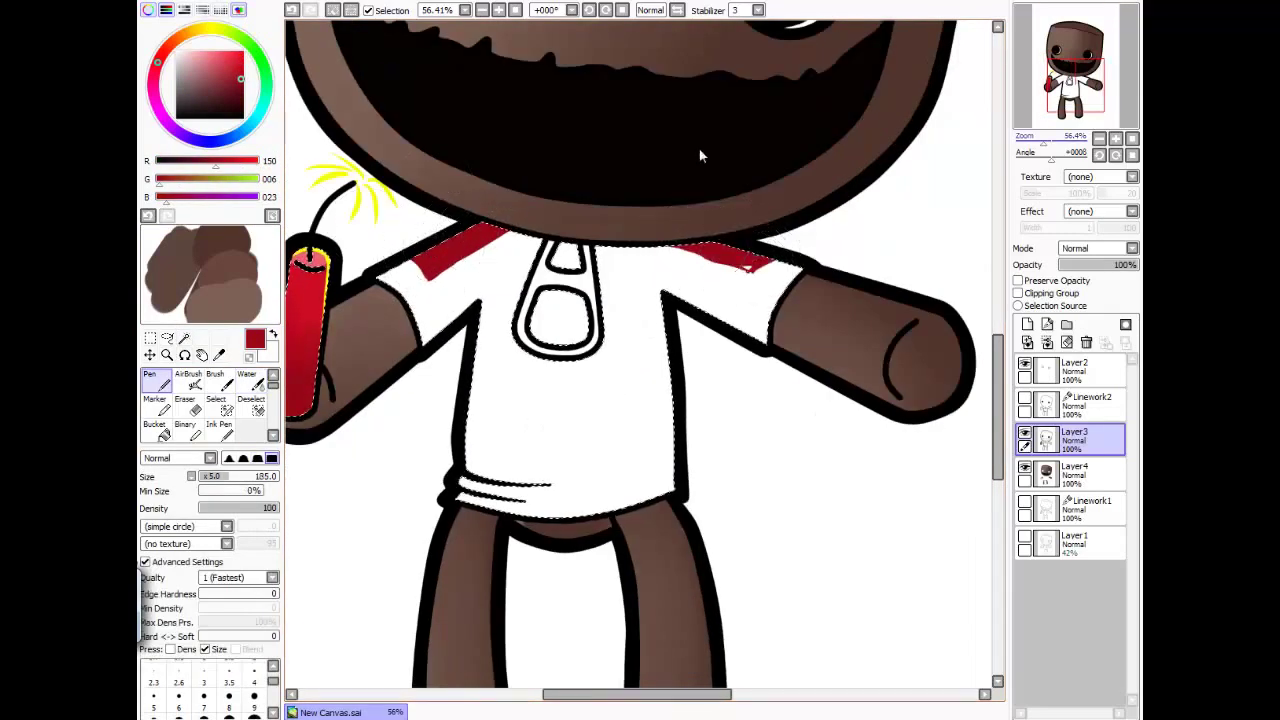
Step: Tidy the shoulder stripes and draw two overlapping C letters, dark red and bright red, beside the zipper pull with a smaller Pen
{"action": "scroll", "coordinate": [740, 265], "scroll_direction": "up", "scroll_amount": 5}
{"action": "key", "text": "bracketleft"}
{"action": "key", "text": "bracketleft"}
{"action": "key", "text": "bracketleft"}
{"action": "key", "text": "bracketleft"}
{"action": "key", "text": "bracketleft"}
{"action": "key", "text": "bracketleft"}
{"action": "key", "text": "bracketleft"}
{"action": "key", "text": "bracketleft"}
{"action": "mouse_move", "coordinate": [745, 330]}
{"action": "left_mouse_down"}
{"action": "mouse_move", "coordinate": [1000, 380]}
{"action": "mouse_move", "coordinate": [1000, 90]}
{"action": "left_mouse_up"}
{"action": "mouse_move", "coordinate": [518, 300]}
{"action": "left_mouse_down"}
{"action": "mouse_move", "coordinate": [575, 277]}
{"action": "mouse_move", "coordinate": [640, 360]}
{"action": "left_mouse_up"}
{"action": "scroll", "coordinate": [700, 152], "scroll_direction": "down", "scroll_amount": 5}
{"action": "scroll", "coordinate": [700, 152], "scroll_direction": "up", "scroll_amount": 5}
{"action": "scroll", "coordinate": [700, 155], "scroll_direction": "down", "scroll_amount": 5}
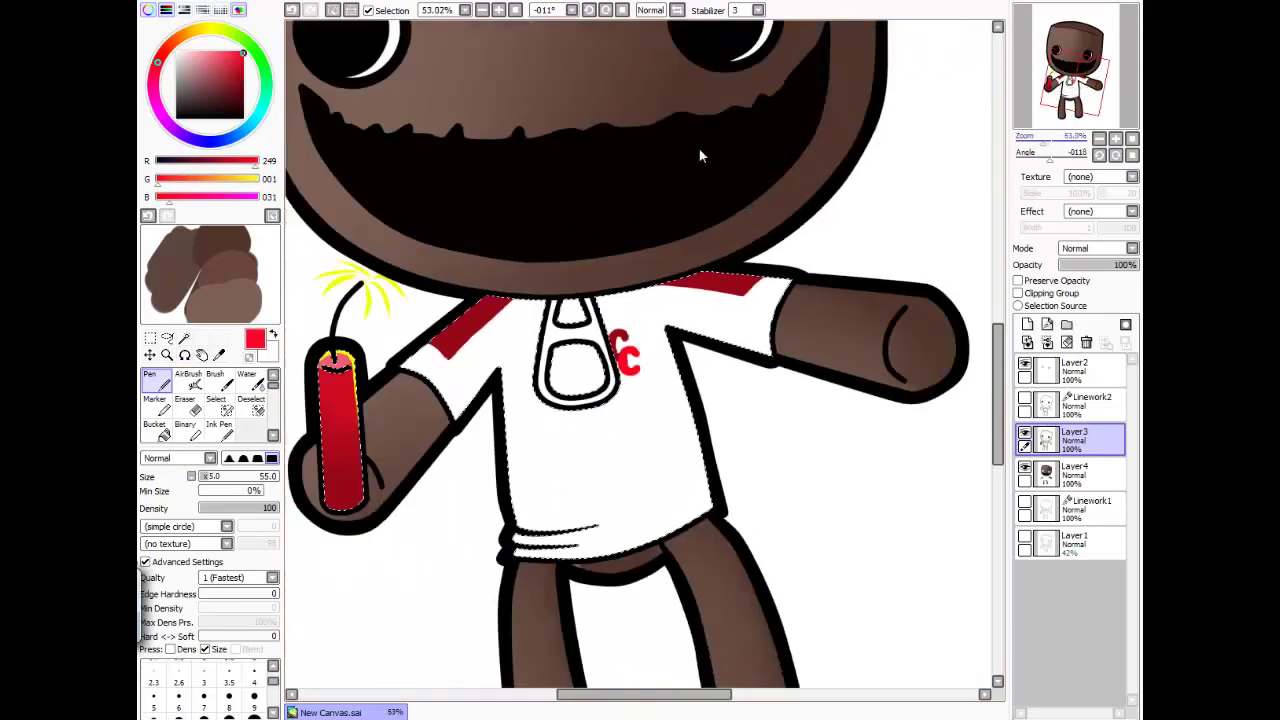
Step: Select the zipper pull's metal frame with the Magic Wand and fill it with light grey on Layer4
{"action": "key", "text": "w"}
{"action": "scroll", "coordinate": [700, 155], "scroll_direction": "up", "scroll_amount": 1}
{"action": "key", "text": "ctrl+d"}
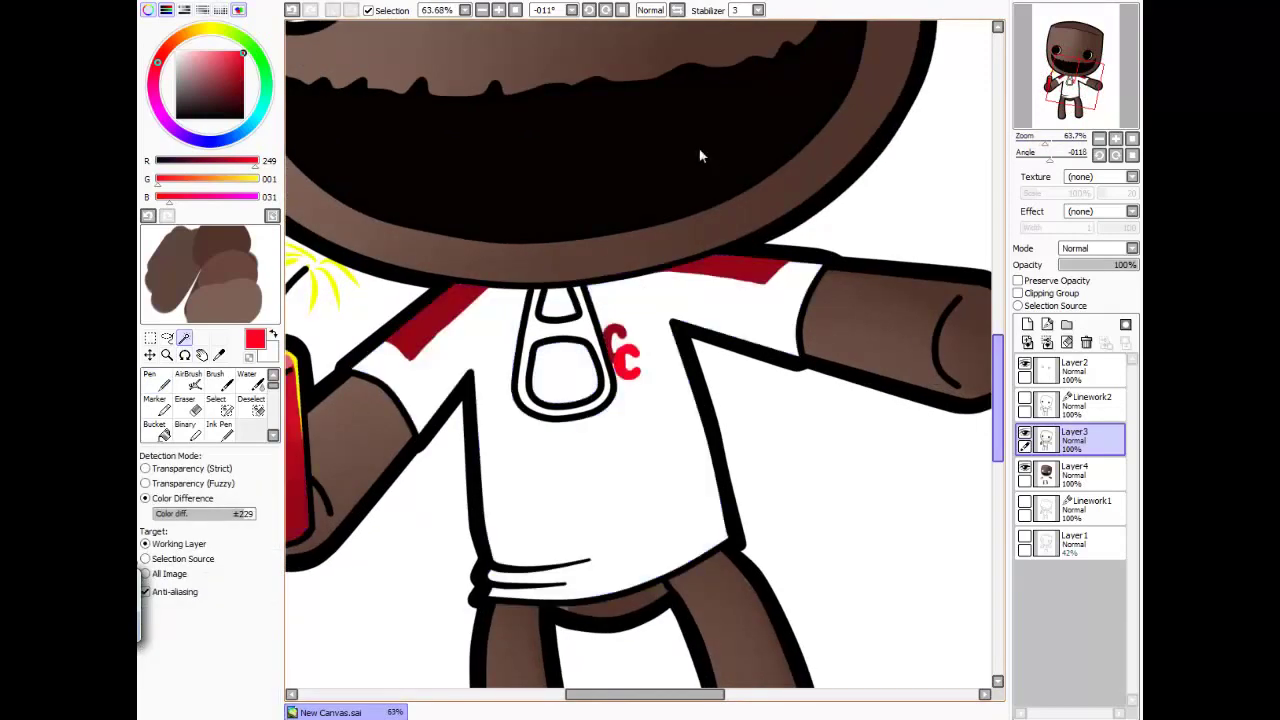
{"action": "left_click", "coordinate": [528, 370]}
{"action": "key", "text": "n"}
{"action": "scroll", "coordinate": [700, 152], "scroll_direction": "up", "scroll_amount": 5}
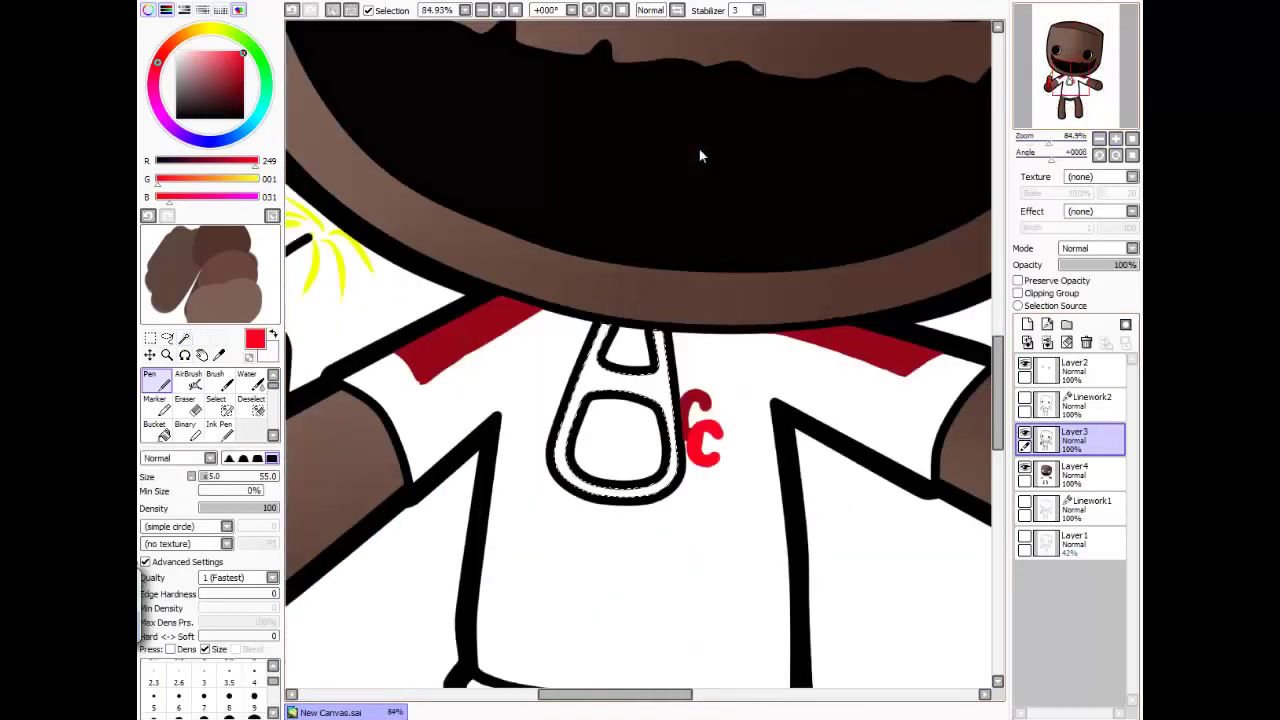
{"action": "left_click", "coordinate": [1075, 473]}
{"action": "left_click", "coordinate": [176, 63]}
{"action": "mouse_move", "coordinate": [640, 450]}
{"action": "left_mouse_down"}
{"action": "mouse_move", "coordinate": [625, 232]}
{"action": "mouse_move", "coordinate": [632, 242]}
{"action": "left_mouse_up"}
Step: Shade the zipper pull's frame in mid grey (RGB 177) and blend it with the Water tool
{"action": "left_click", "coordinate": [176, 71]}
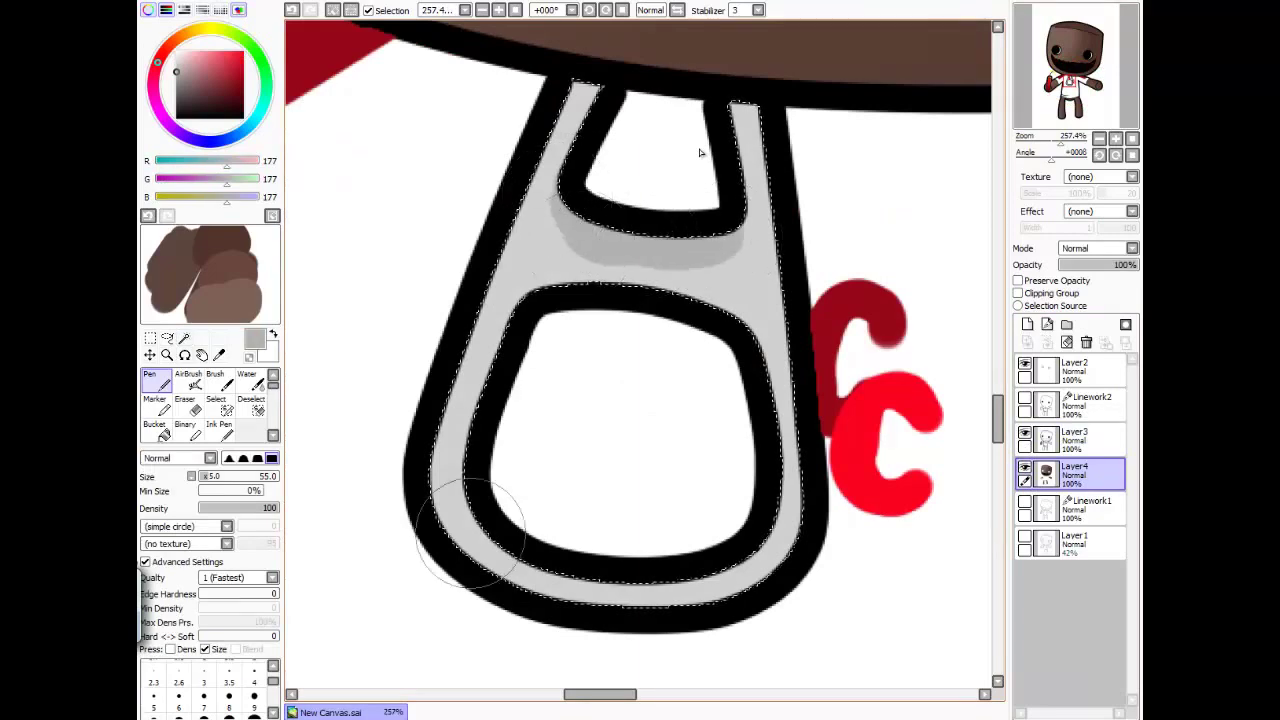
{"action": "mouse_move", "coordinate": [475, 530]}
{"action": "left_mouse_down"}
{"action": "mouse_move", "coordinate": [657, 543]}
{"action": "mouse_move", "coordinate": [790, 480]}
{"action": "left_mouse_up"}
{"action": "key", "text": "w"}
{"action": "mouse_move", "coordinate": [540, 200]}
{"action": "left_mouse_down"}
{"action": "mouse_move", "coordinate": [628, 287]}
{"action": "mouse_move", "coordinate": [713, 537]}
{"action": "mouse_move", "coordinate": [560, 200]}
{"action": "mouse_move", "coordinate": [760, 300]}
{"action": "mouse_move", "coordinate": [500, 518]}
{"action": "mouse_move", "coordinate": [740, 200]}
{"action": "left_mouse_up"}
Step: Add pale grey highlights (RGB 225) along the left side of the zipper pull with a fine Pen and blend them with Water
{"action": "left_click", "coordinate": [176, 60]}
{"action": "key", "text": "n"}
{"action": "left_click_drag", "start_coordinate": [575, 100], "coordinate": [450, 445]}
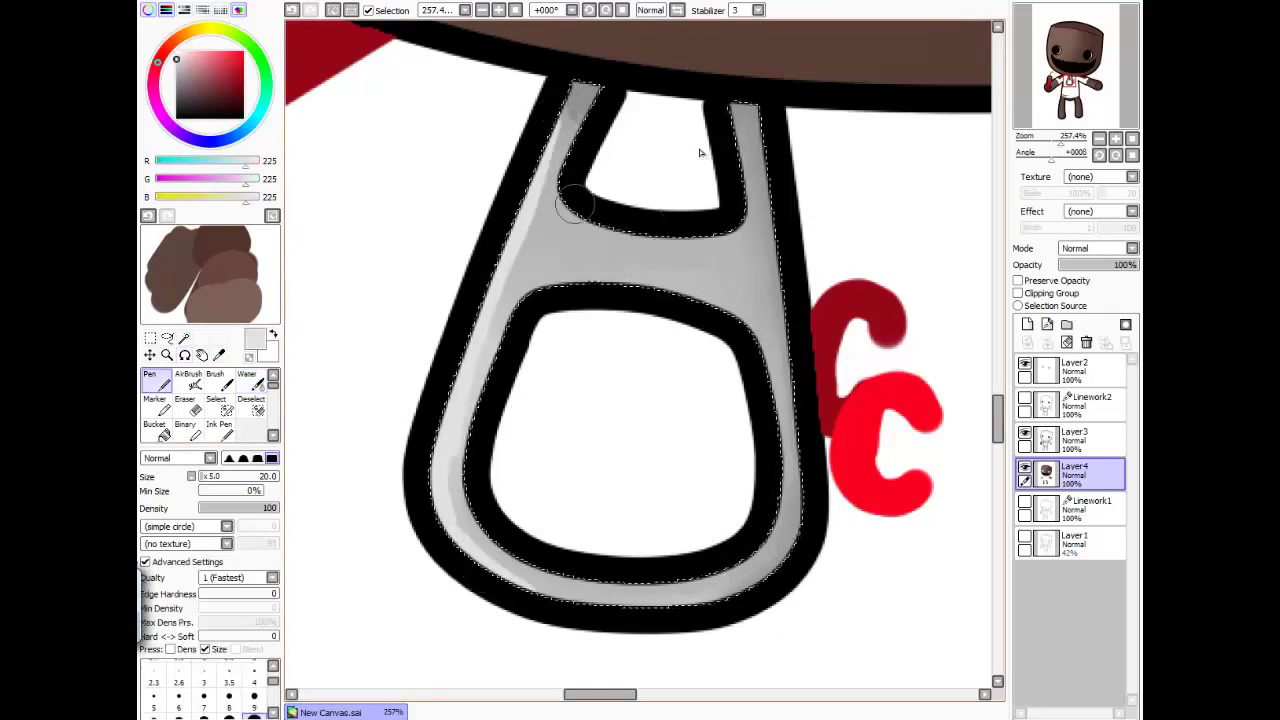
{"action": "mouse_move", "coordinate": [575, 205]}
{"action": "left_mouse_down"}
{"action": "mouse_move", "coordinate": [743, 229]}
{"action": "mouse_move", "coordinate": [560, 110]}
{"action": "left_mouse_up"}
{"action": "key", "text": "w"}
{"action": "left_click_drag", "start_coordinate": [520, 260], "coordinate": [460, 540]}
{"action": "scroll", "coordinate": [699, 148], "scroll_direction": "down", "scroll_amount": 5}
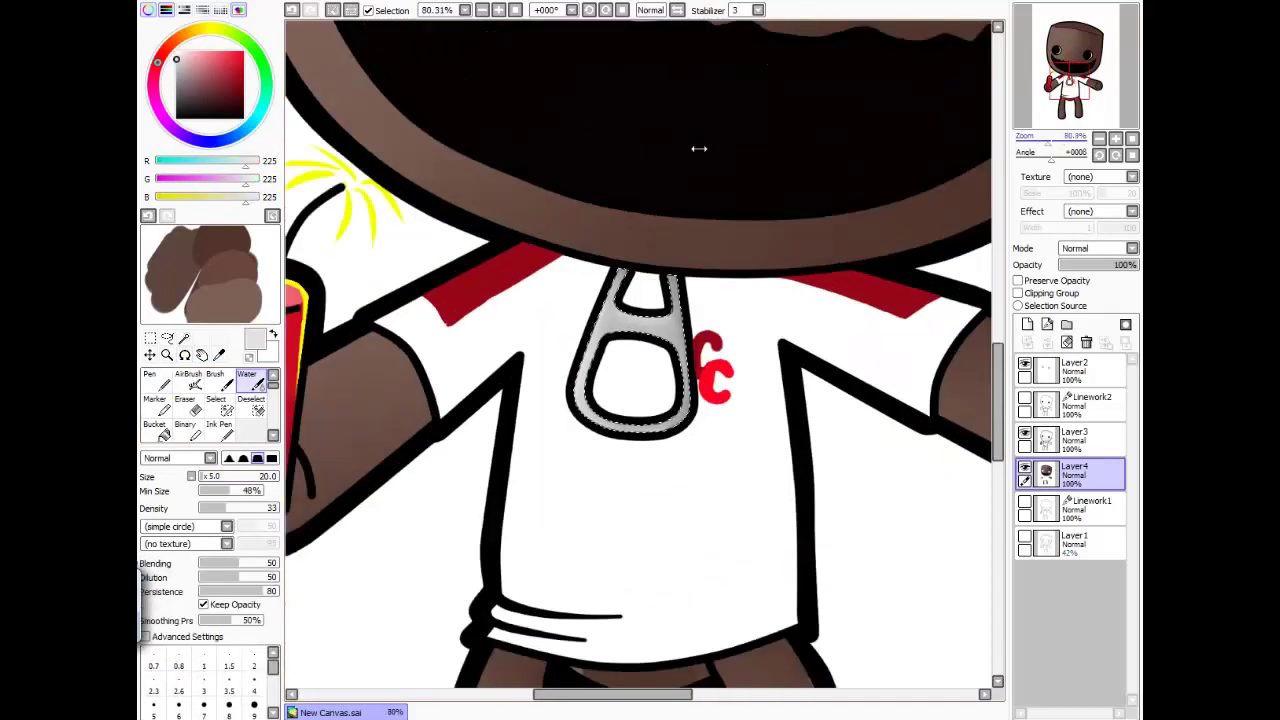
Step: Add a new layer above Linework2 and select the whole shirt with its red markings from Layer3, using the Magic Wand at colour difference 119
{"action": "key", "text": "ctrl+shift+n"}
{"action": "key", "text": "Up"}
{"action": "key", "text": "m"}
{"action": "left_click", "coordinate": [700, 150]}
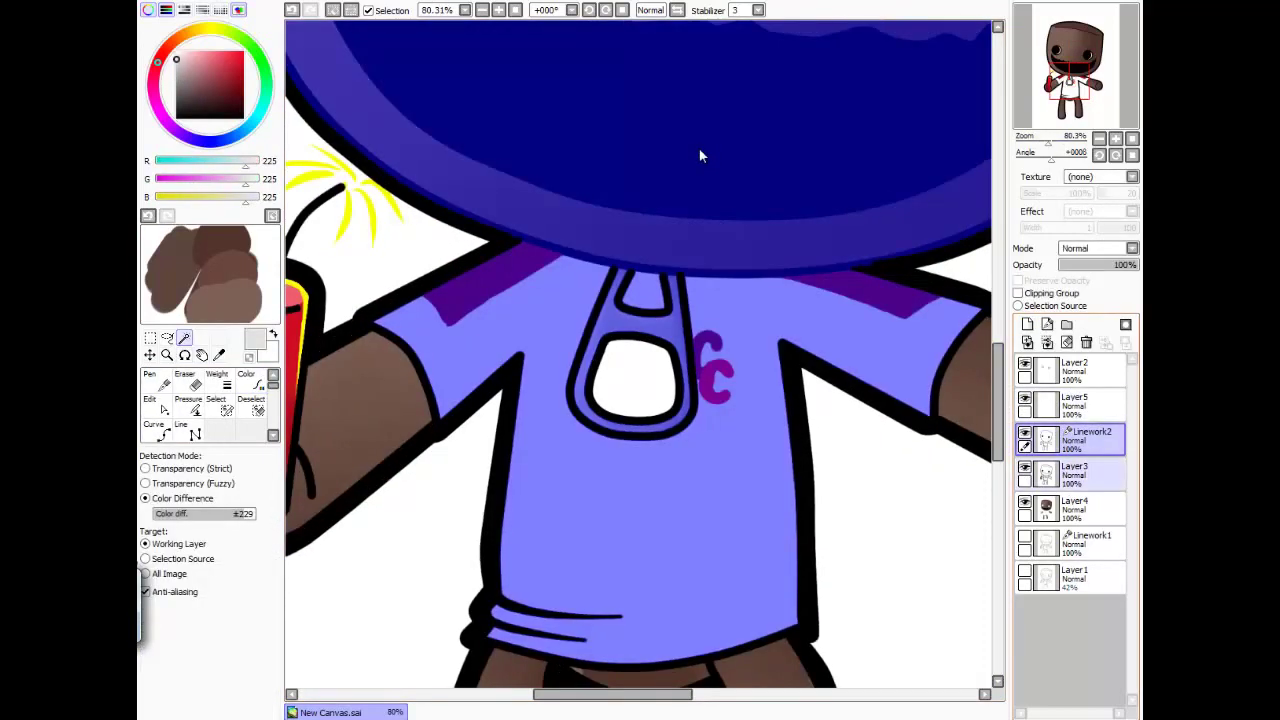
{"action": "key", "text": "Down"}
{"action": "key", "text": "n"}
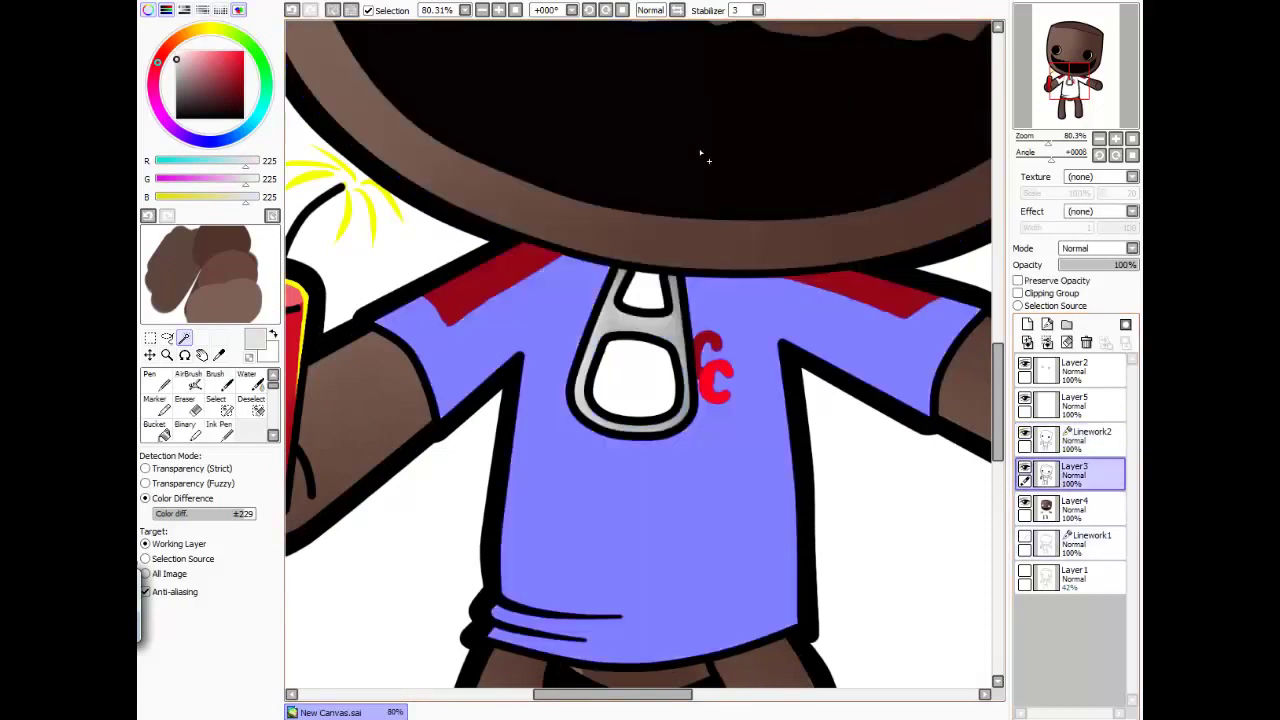
{"action": "key", "text": "ctrl+u"}
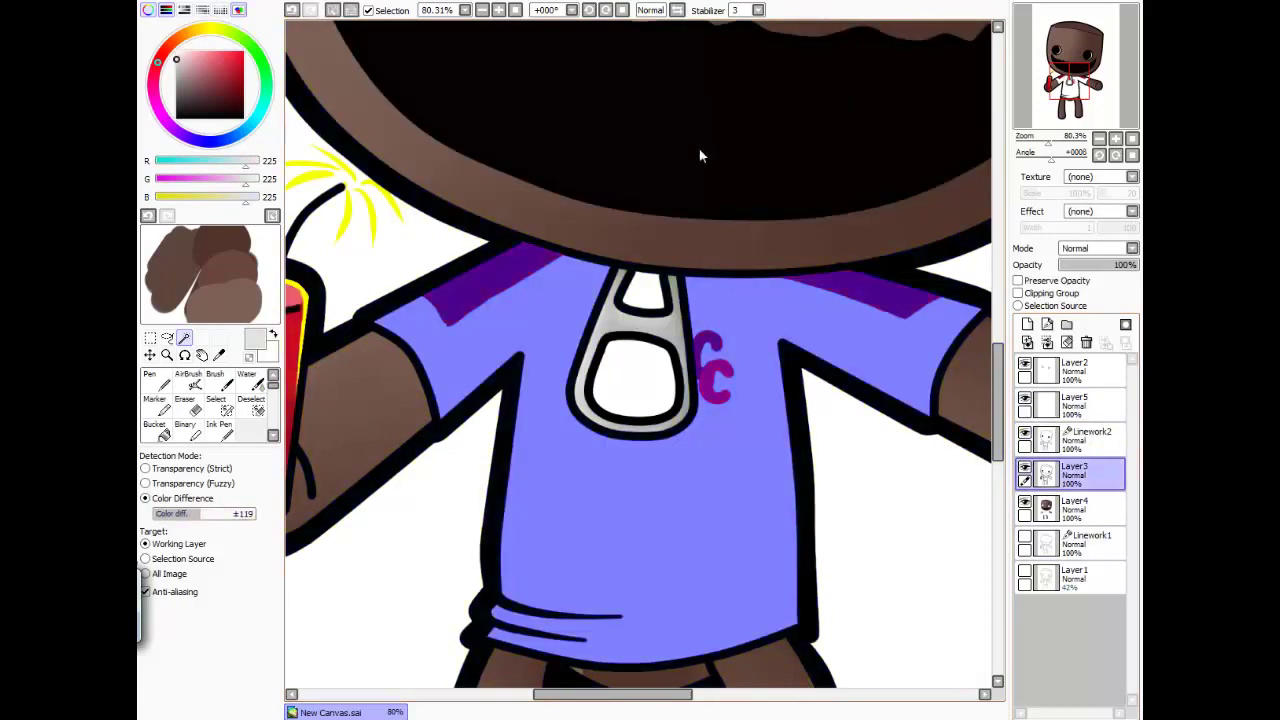
Step: Hide Linework2 and paint black shadows on Layer5 over the sleeves, the shirt's right side and hem, and around the zipper pull
{"action": "key", "text": "Up"}
{"action": "key", "text": "n"}
{"action": "left_click", "coordinate": [700, 152], "text": "alt"}
{"action": "key", "text": "Up"}
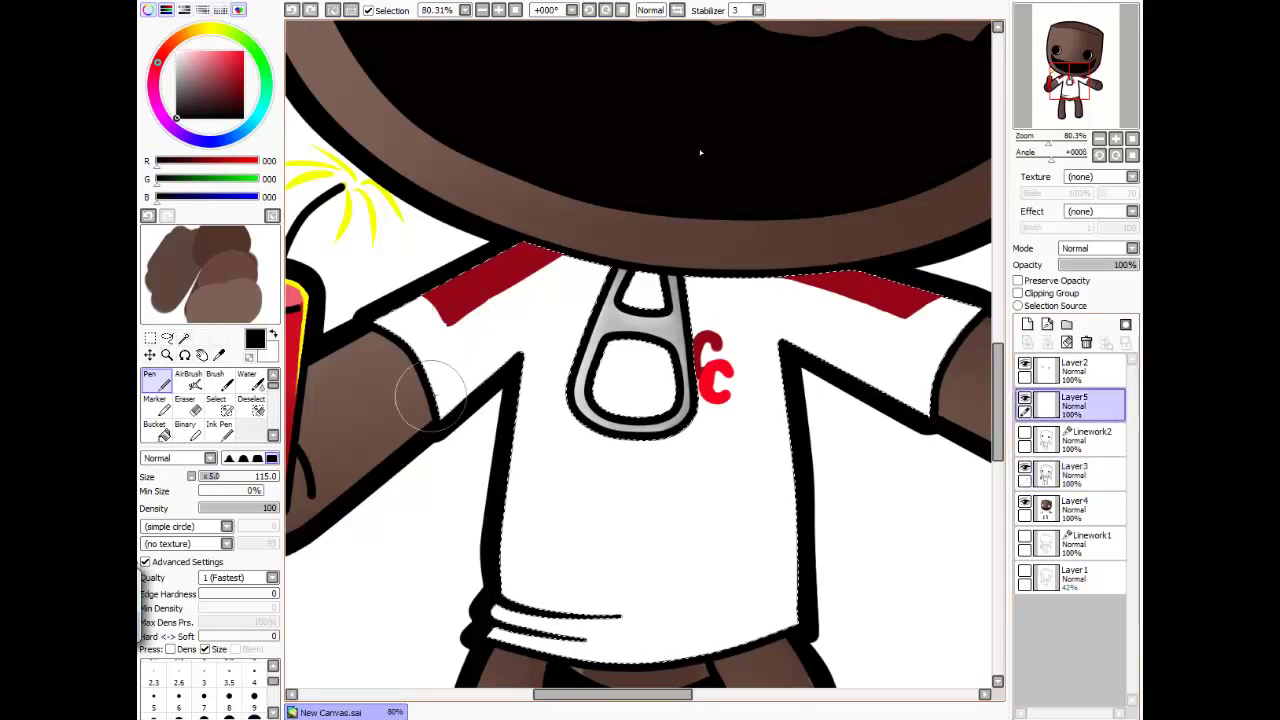
{"action": "left_click_drag", "start_coordinate": [437, 410], "coordinate": [479, 376]}
{"action": "mouse_move", "coordinate": [775, 345]}
{"action": "left_mouse_down"}
{"action": "mouse_move", "coordinate": [700, 620]}
{"action": "mouse_move", "coordinate": [771, 543]}
{"action": "mouse_move", "coordinate": [720, 600]}
{"action": "mouse_move", "coordinate": [677, 622]}
{"action": "left_mouse_up"}
{"action": "mouse_move", "coordinate": [730, 455]}
{"action": "left_mouse_down"}
{"action": "mouse_move", "coordinate": [777, 343]}
{"action": "mouse_move", "coordinate": [820, 360]}
{"action": "mouse_move", "coordinate": [663, 357]}
{"action": "mouse_move", "coordinate": [715, 370]}
{"action": "mouse_move", "coordinate": [590, 440]}
{"action": "mouse_move", "coordinate": [640, 380]}
{"action": "mouse_move", "coordinate": [655, 290]}
{"action": "left_mouse_up"}
{"action": "scroll", "coordinate": [452, 146], "scroll_direction": "down", "scroll_amount": 5}
{"action": "left_click_drag", "start_coordinate": [452, 146], "coordinate": [272, 256]}
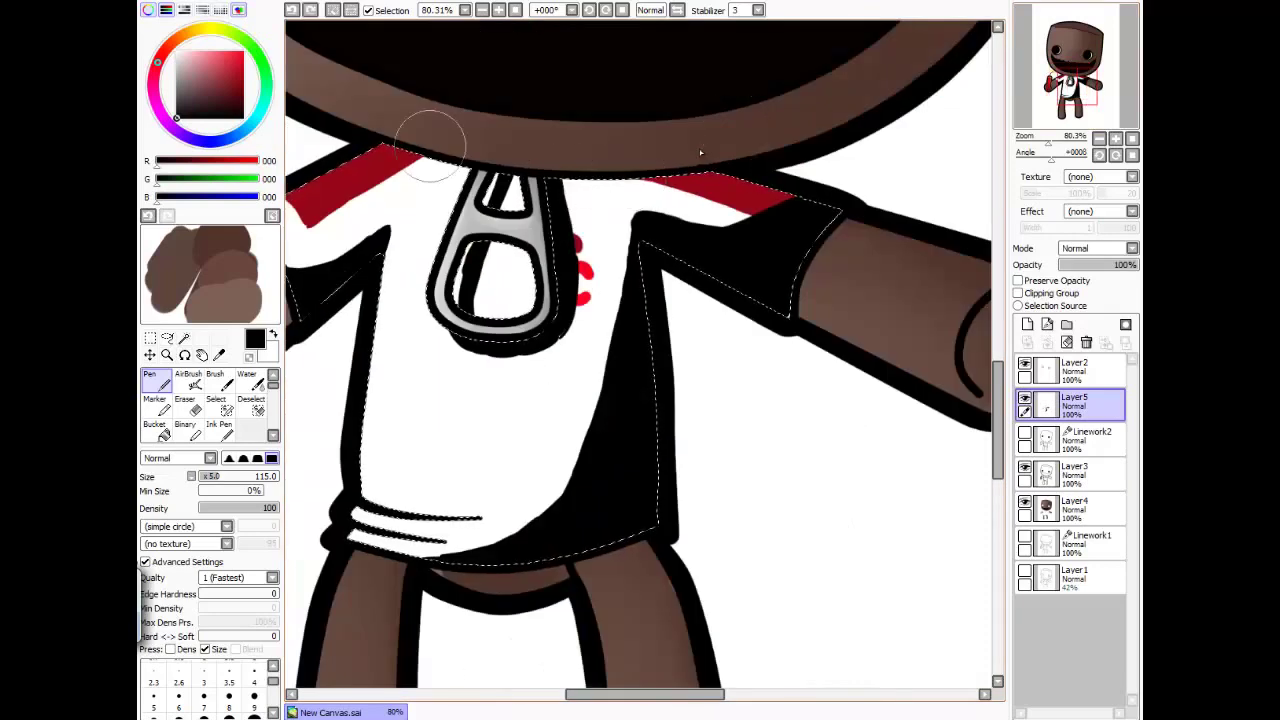
{"action": "mouse_move", "coordinate": [368, 540]}
{"action": "left_mouse_down"}
{"action": "mouse_move", "coordinate": [418, 508]}
{"action": "mouse_move", "coordinate": [525, 520]}
{"action": "mouse_move", "coordinate": [595, 480]}
{"action": "left_mouse_up"}
Step: Soften the shirt's black shadows into gradients with the Water tool at size 50, adding shadow below the head
{"action": "key", "text": "w"}
{"action": "mouse_move", "coordinate": [640, 185]}
{"action": "left_mouse_down"}
{"action": "mouse_move", "coordinate": [560, 235]}
{"action": "mouse_move", "coordinate": [610, 210]}
{"action": "left_mouse_up"}
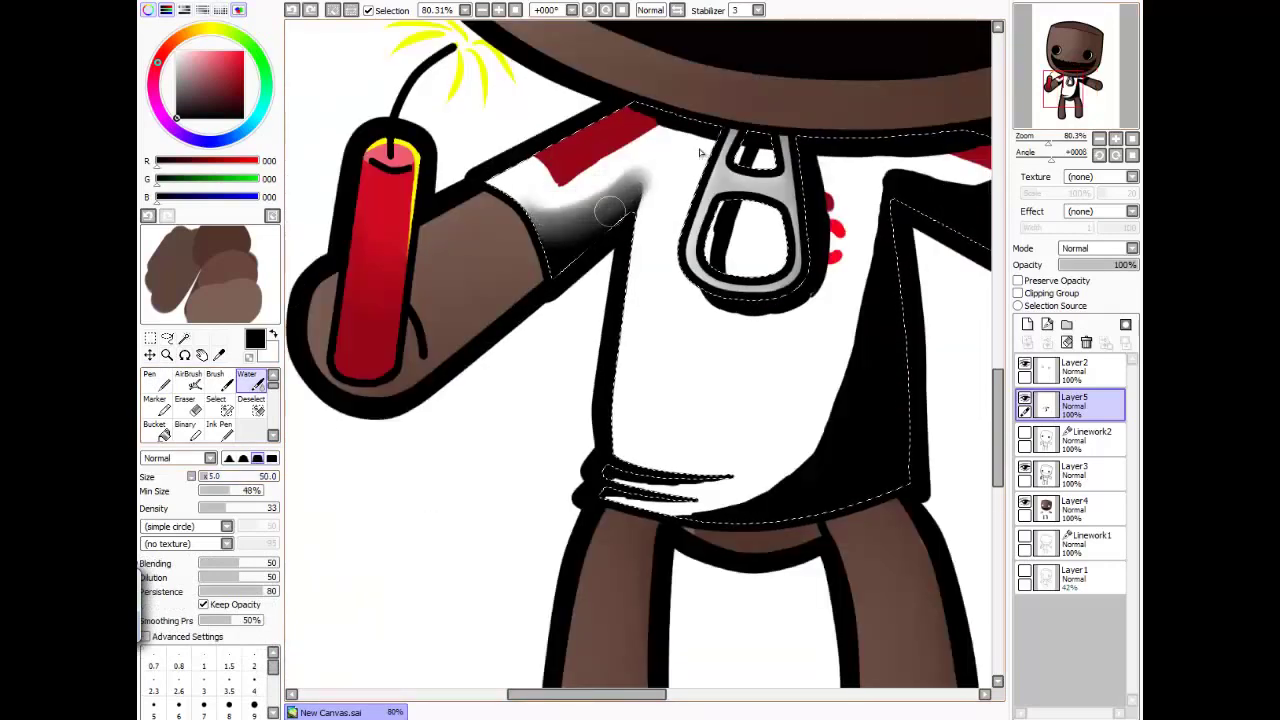
{"action": "mouse_move", "coordinate": [636, 152]}
{"action": "left_mouse_down"}
{"action": "mouse_move", "coordinate": [625, 175]}
{"action": "mouse_move", "coordinate": [634, 155]}
{"action": "left_mouse_up"}
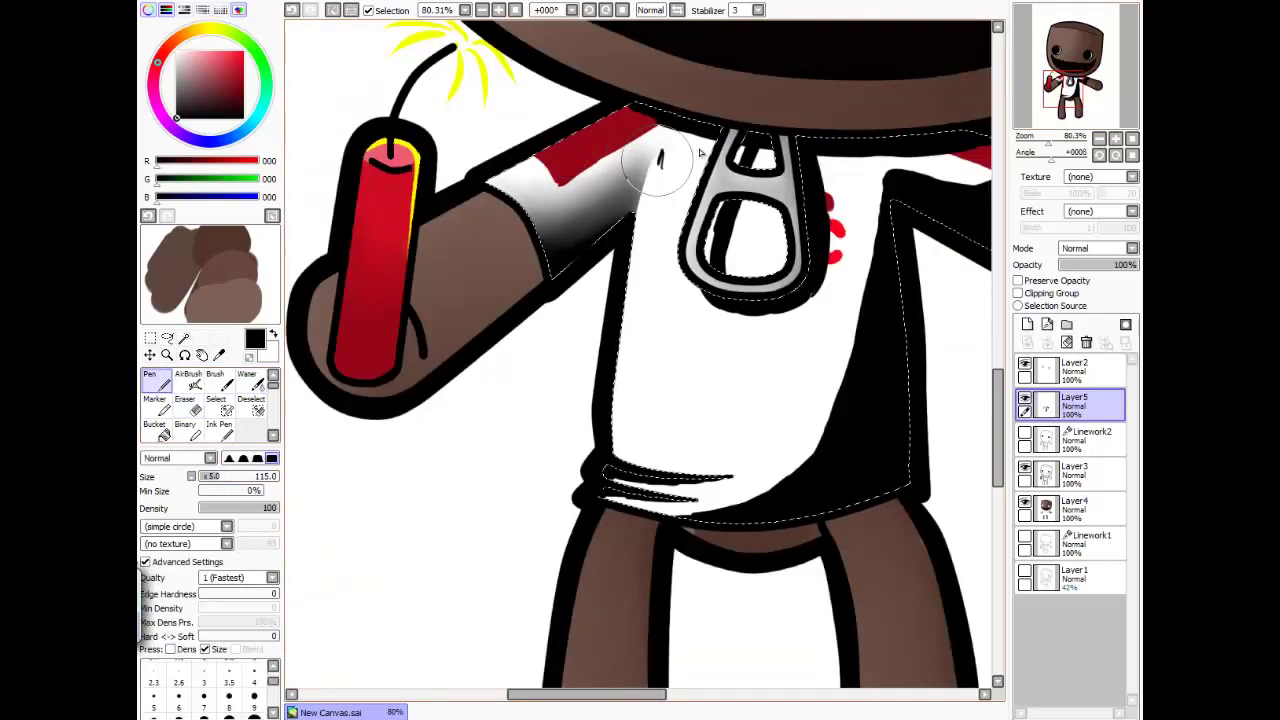
{"action": "mouse_move", "coordinate": [870, 185]}
{"action": "left_mouse_down"}
{"action": "mouse_move", "coordinate": [827, 428]}
{"action": "mouse_move", "coordinate": [755, 508]}
{"action": "mouse_move", "coordinate": [842, 383]}
{"action": "mouse_move", "coordinate": [803, 482]}
{"action": "mouse_move", "coordinate": [836, 318]}
{"action": "left_mouse_up"}
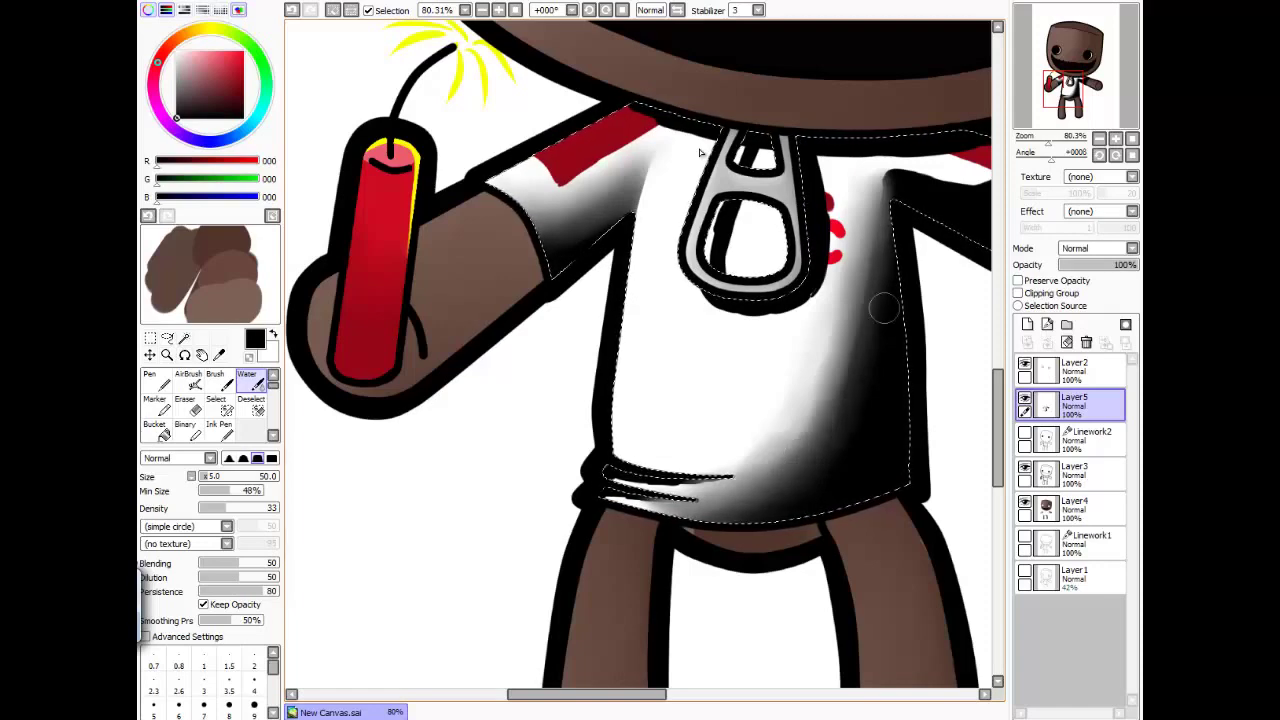
{"action": "mouse_move", "coordinate": [761, 490]}
{"action": "left_mouse_down"}
{"action": "mouse_move", "coordinate": [885, 204]}
{"action": "mouse_move", "coordinate": [818, 174]}
{"action": "left_mouse_up"}
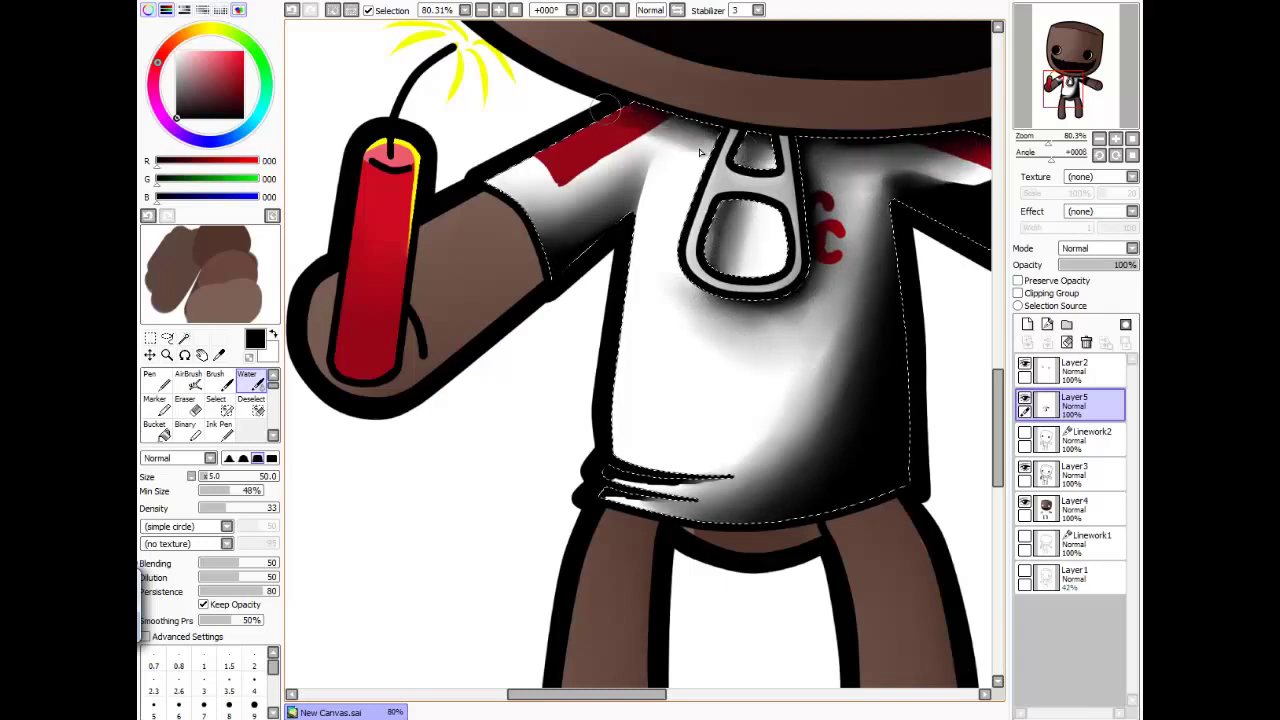
{"action": "left_click_drag", "start_coordinate": [605, 112], "coordinate": [365, 47]}
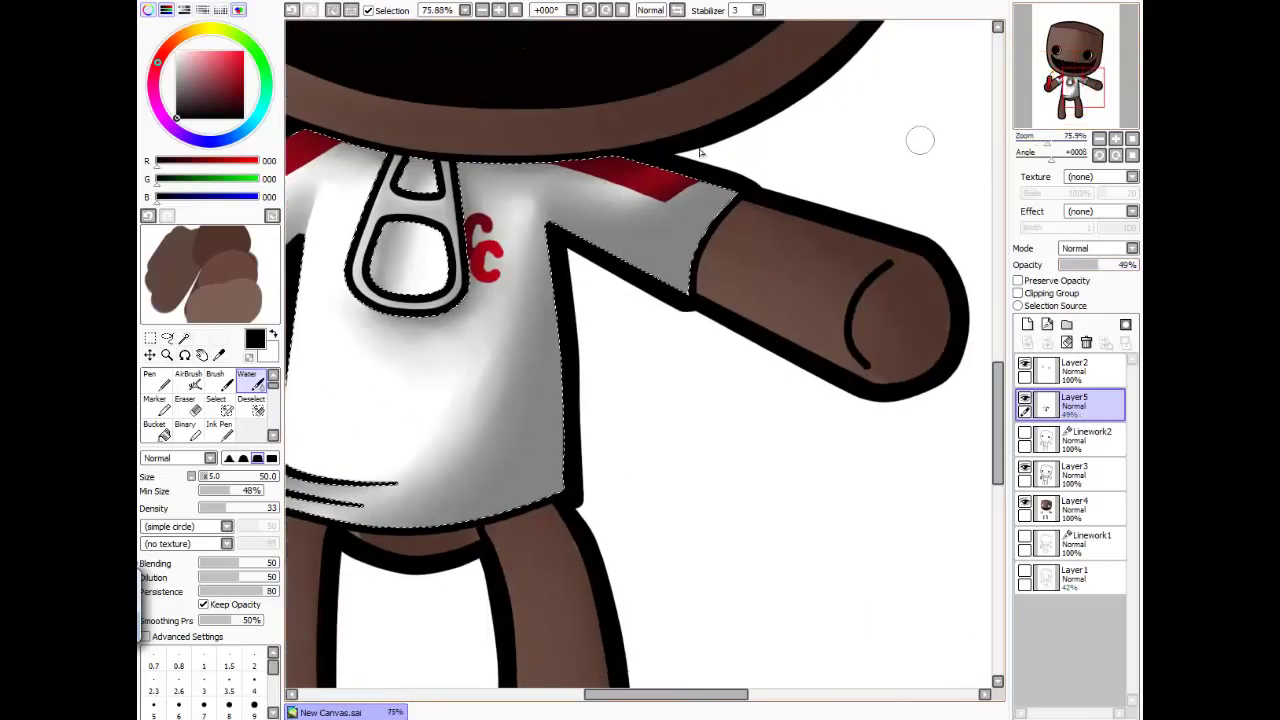
Step: Select the brown skin areas with the Magic Wand and paint black shadows on both arms on Layer5, blending them with Water
{"action": "key", "text": "w"}
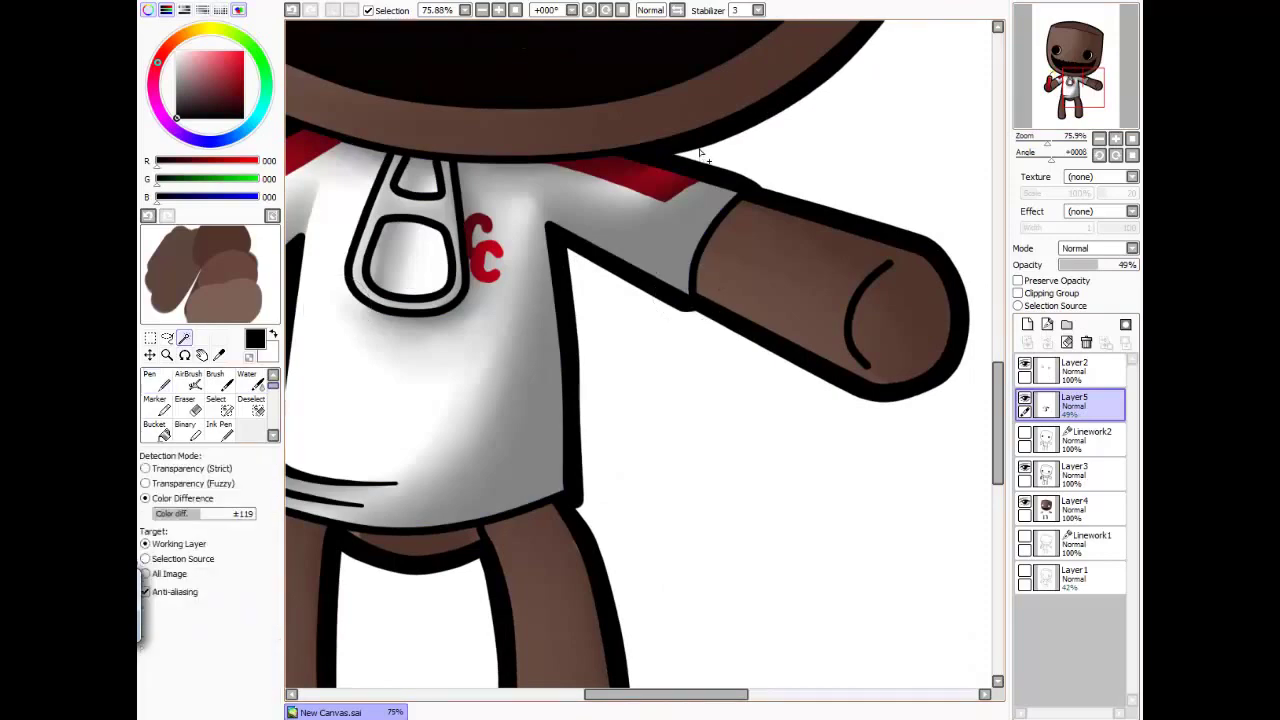
{"action": "left_click", "coordinate": [700, 153]}
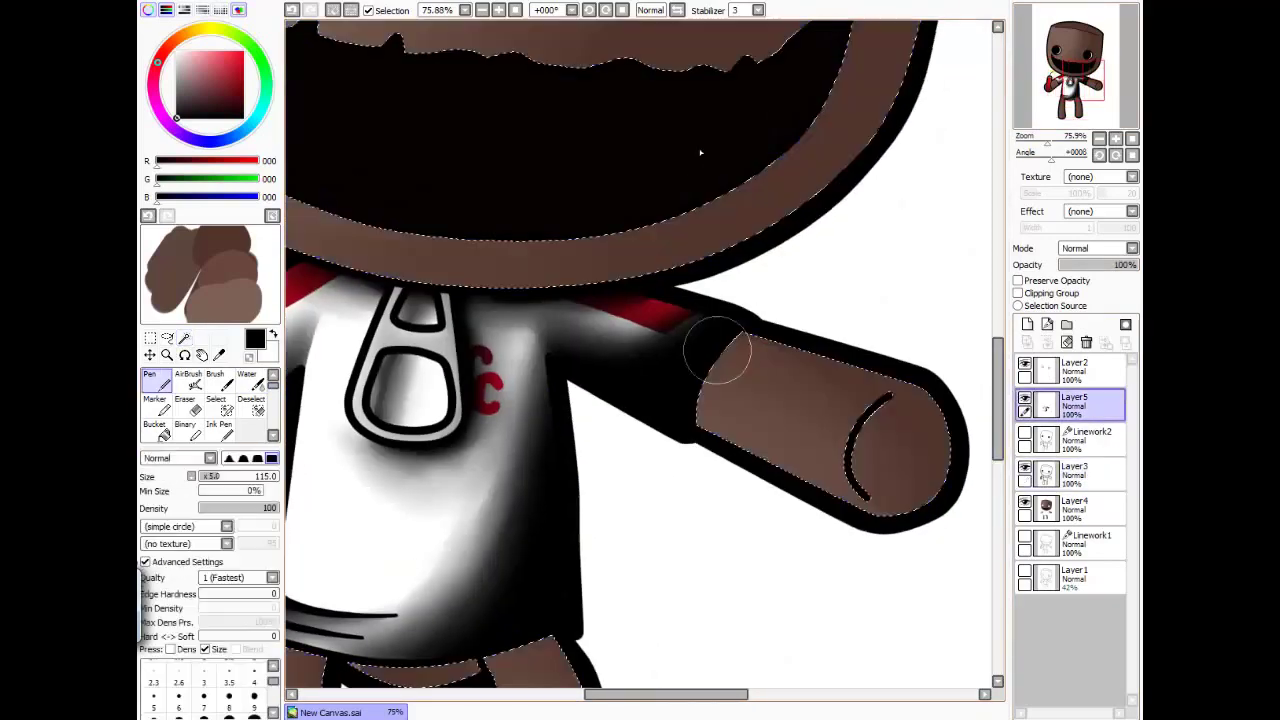
{"action": "mouse_move", "coordinate": [717, 350]}
{"action": "left_mouse_down"}
{"action": "mouse_move", "coordinate": [872, 403]}
{"action": "mouse_move", "coordinate": [802, 392]}
{"action": "mouse_move", "coordinate": [886, 514]}
{"action": "left_mouse_up"}
{"action": "key", "text": "w"}
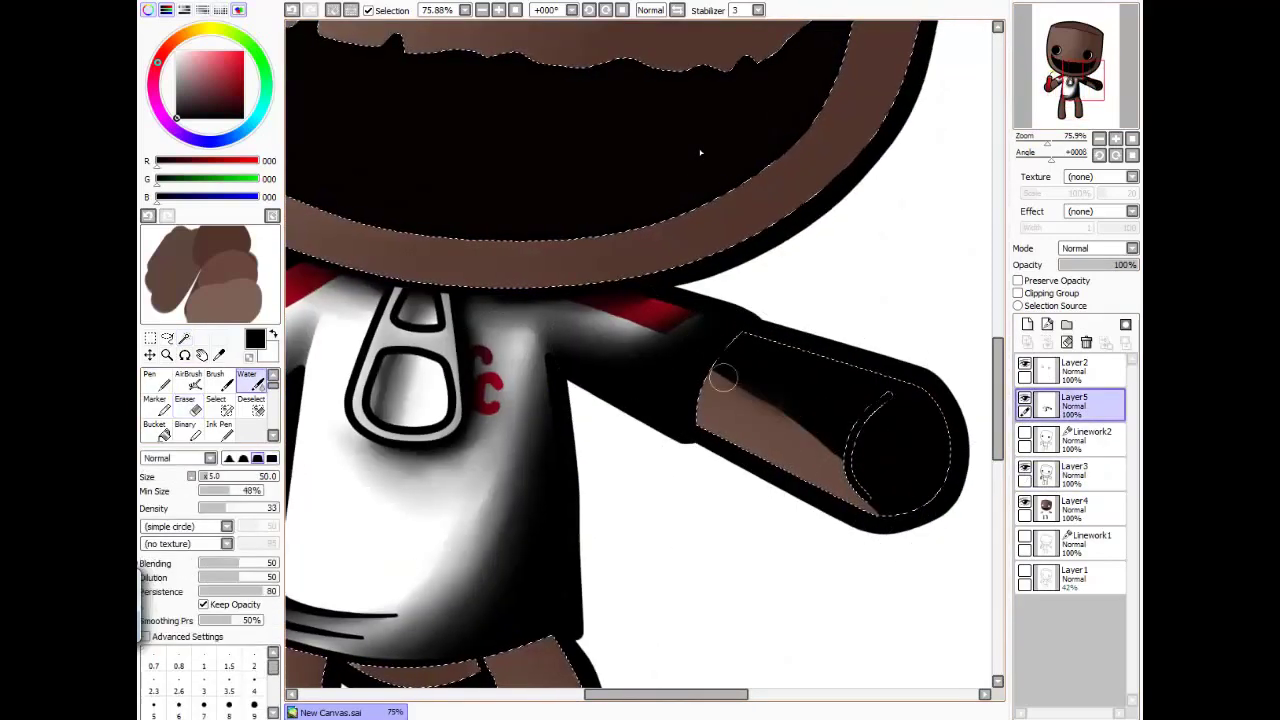
{"action": "mouse_move", "coordinate": [722, 377]}
{"action": "left_mouse_down"}
{"action": "mouse_move", "coordinate": [851, 485]}
{"action": "mouse_move", "coordinate": [816, 406]}
{"action": "mouse_move", "coordinate": [843, 429]}
{"action": "left_mouse_up"}
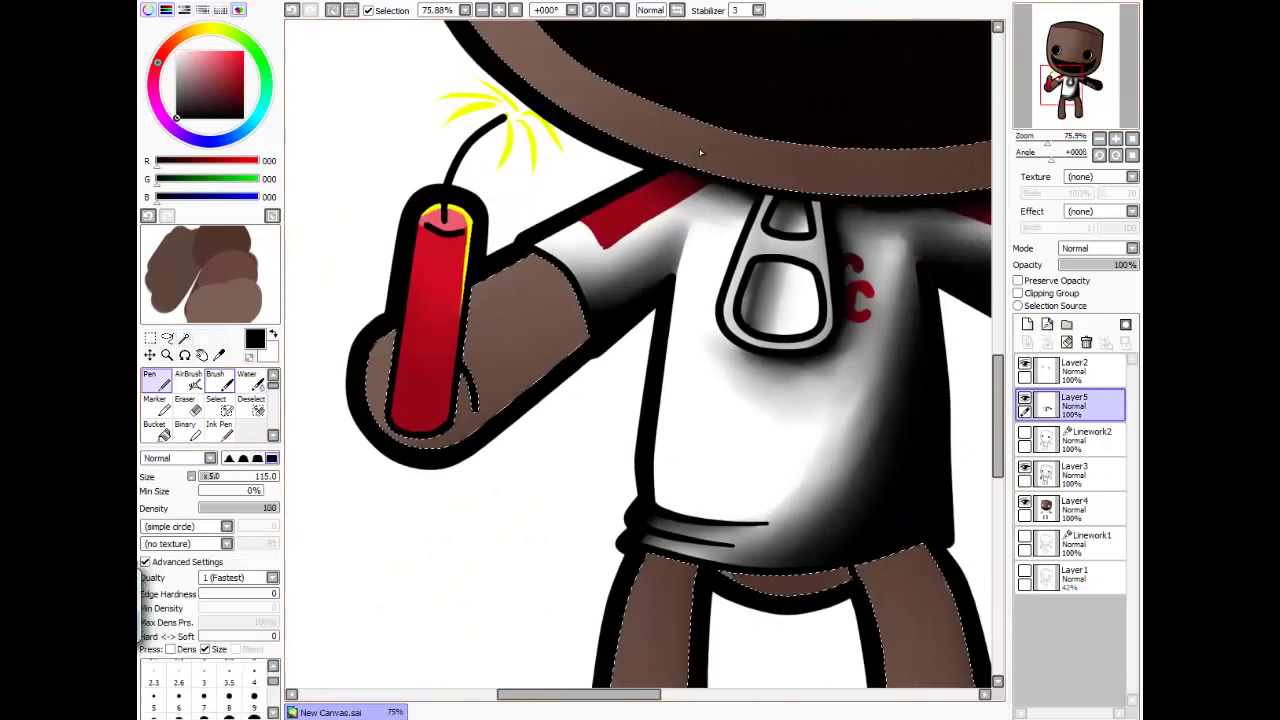
{"action": "mouse_move", "coordinate": [560, 350]}
{"action": "left_mouse_down"}
{"action": "mouse_move", "coordinate": [470, 440]}
{"action": "mouse_move", "coordinate": [430, 380]}
{"action": "mouse_move", "coordinate": [580, 330]}
{"action": "left_mouse_up"}
{"action": "key", "text": "w"}
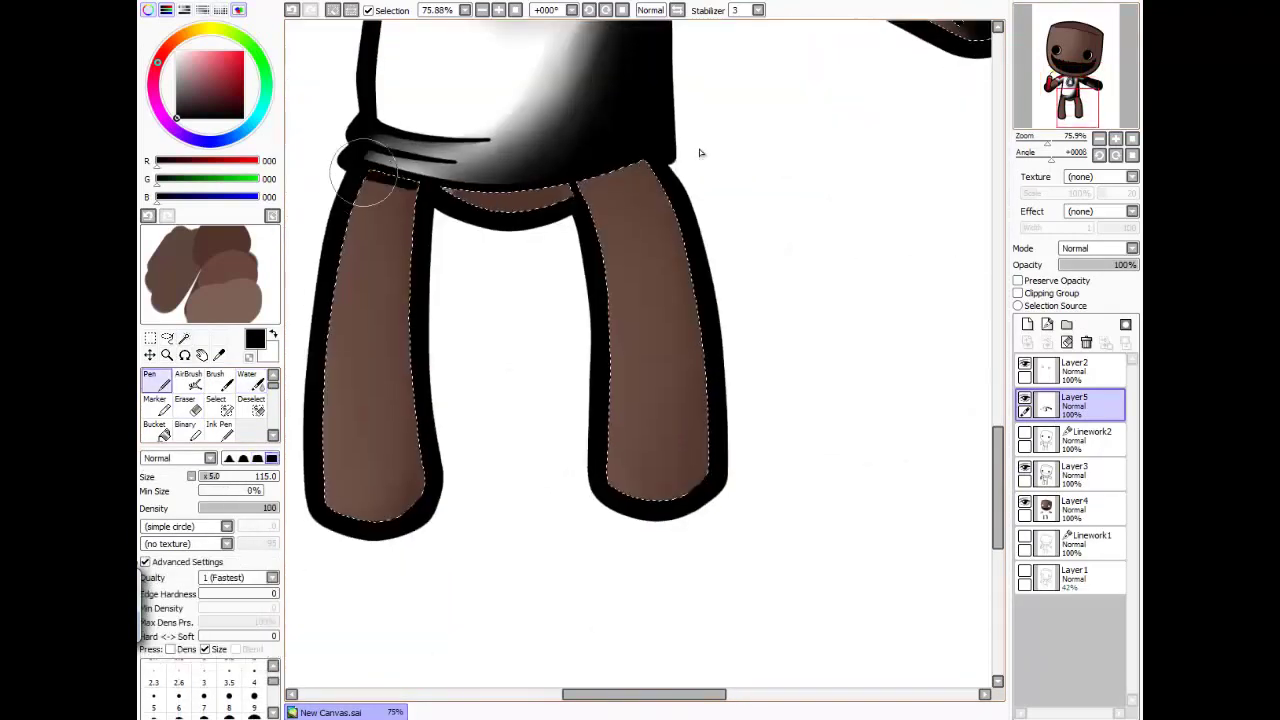
Step: Paint black shadows down the right side of both legs with the Pen on Layer5
{"action": "mouse_move", "coordinate": [365, 175]}
{"action": "left_mouse_down"}
{"action": "mouse_move", "coordinate": [671, 229]}
{"action": "mouse_move", "coordinate": [674, 400]}
{"action": "mouse_move", "coordinate": [640, 490]}
{"action": "left_mouse_up"}
{"action": "mouse_move", "coordinate": [365, 180]}
{"action": "left_mouse_down"}
{"action": "mouse_move", "coordinate": [403, 293]}
{"action": "mouse_move", "coordinate": [430, 500]}
{"action": "left_mouse_up"}
{"action": "left_click_drag", "start_coordinate": [430, 500], "coordinate": [345, 530]}
{"action": "mouse_move", "coordinate": [480, 310]}
{"action": "left_mouse_down"}
{"action": "mouse_move", "coordinate": [600, 330]}
{"action": "mouse_move", "coordinate": [730, 255]}
{"action": "mouse_move", "coordinate": [745, 90]}
{"action": "left_mouse_up"}
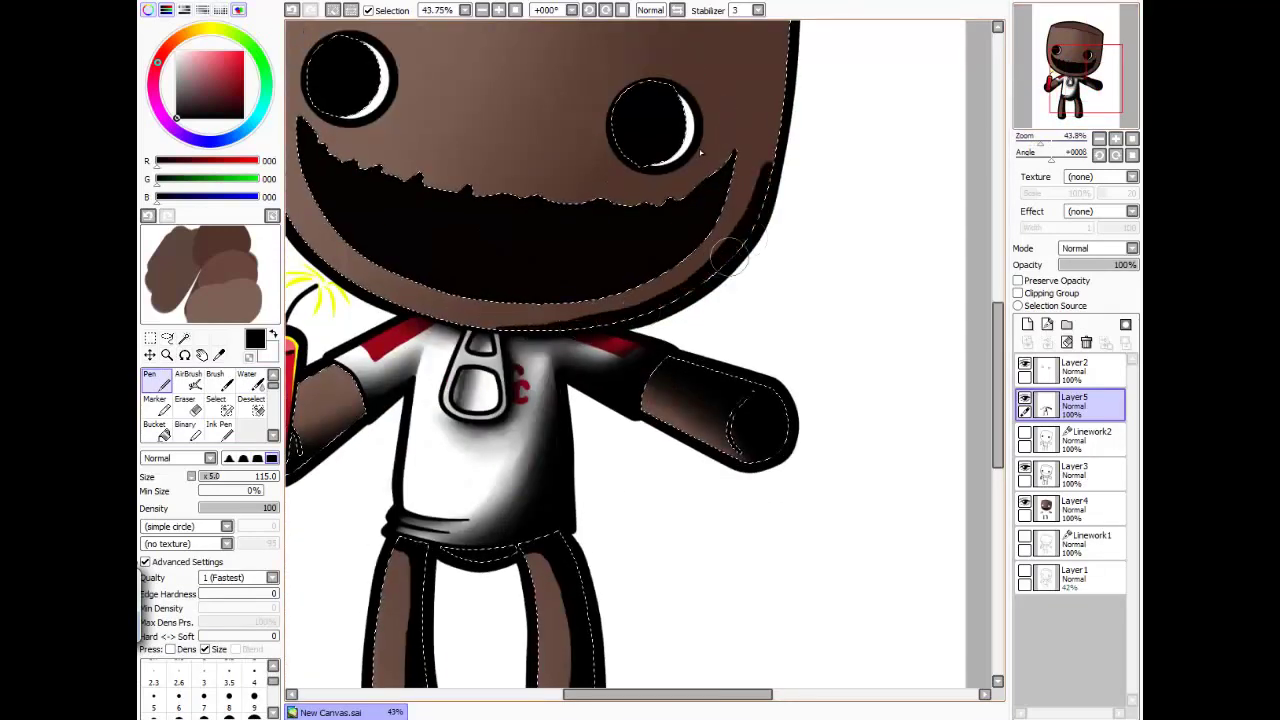
Step: Paint a black shadow along the right side of the head and trim its upper edge with the Eraser
{"action": "scroll", "coordinate": [745, 90], "scroll_direction": "up", "scroll_amount": 5}
{"action": "mouse_move", "coordinate": [789, 223]}
{"action": "left_mouse_down"}
{"action": "mouse_move", "coordinate": [745, 310]}
{"action": "mouse_move", "coordinate": [737, 457]}
{"action": "mouse_move", "coordinate": [745, 330]}
{"action": "left_mouse_up"}
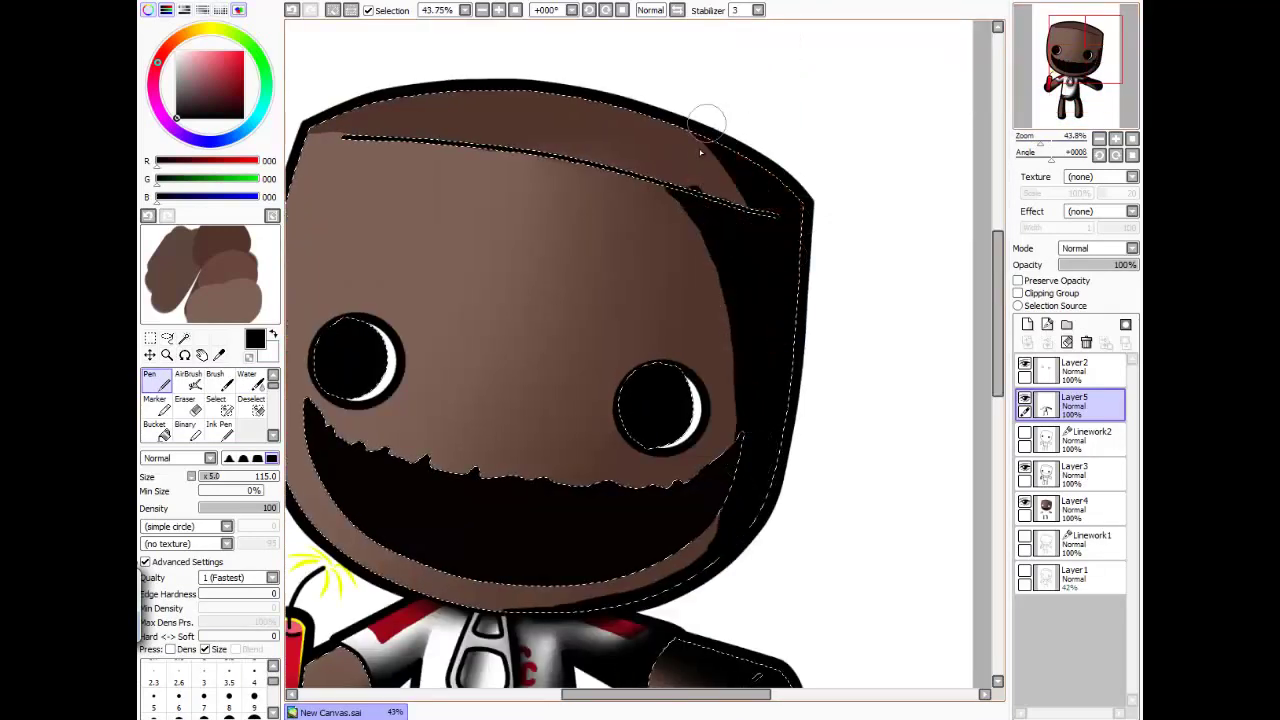
{"action": "left_click_drag", "start_coordinate": [706, 121], "coordinate": [435, 75]}
{"action": "key", "text": "Delete"}
{"action": "key", "text": "e"}
{"action": "left_click_drag", "start_coordinate": [670, 150], "coordinate": [345, 120]}
{"action": "scroll", "coordinate": [700, 155], "scroll_direction": "down", "scroll_amount": 3}
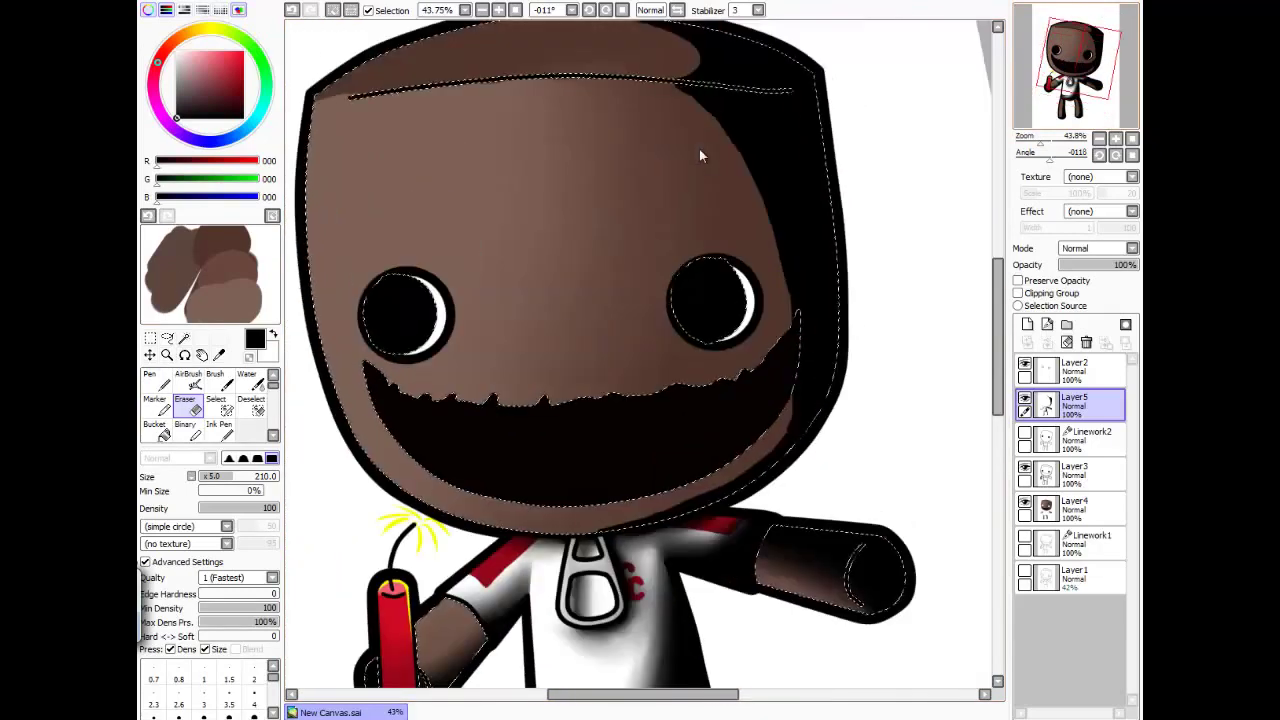
Step: Blend the black shadow along the head's right side and below the mouth into a soft gradient with the Water tool at size 70
{"action": "key", "text": "c"}
{"action": "left_click_drag", "start_coordinate": [785, 280], "coordinate": [725, 135]}
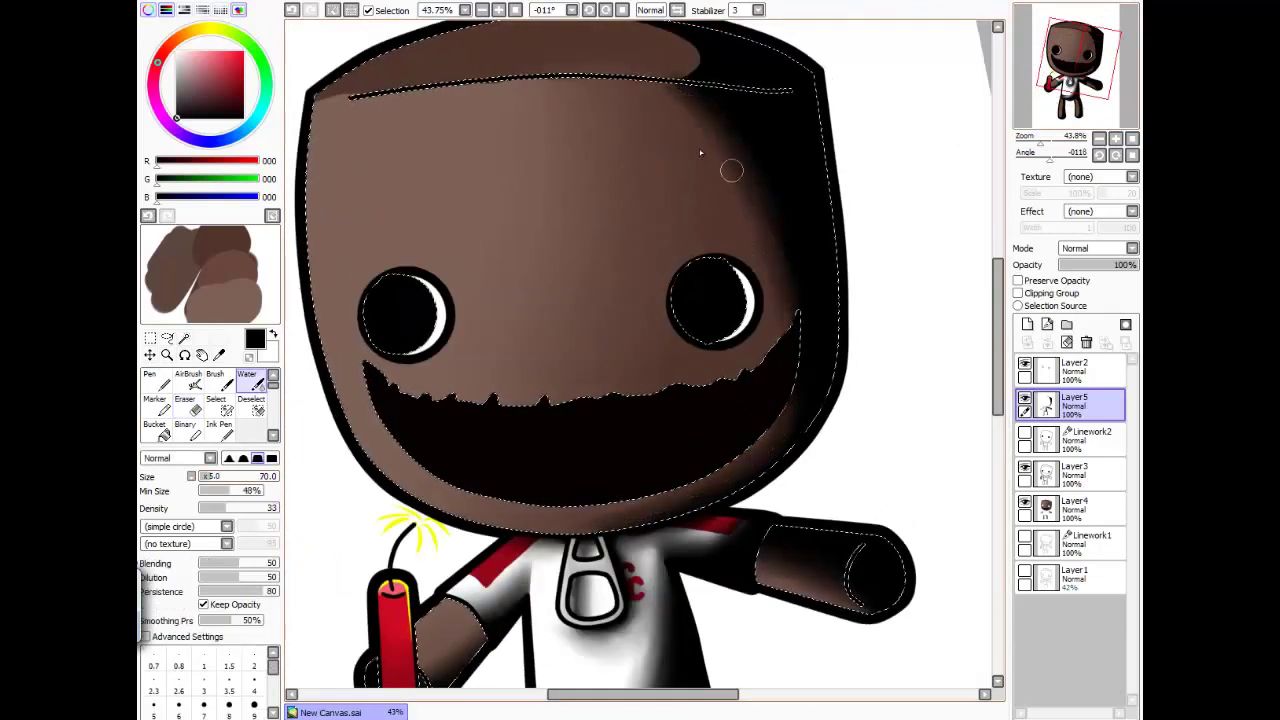
{"action": "key", "text": "Delete"}
{"action": "scroll", "coordinate": [389, 334], "scroll_direction": "up", "scroll_amount": 3}
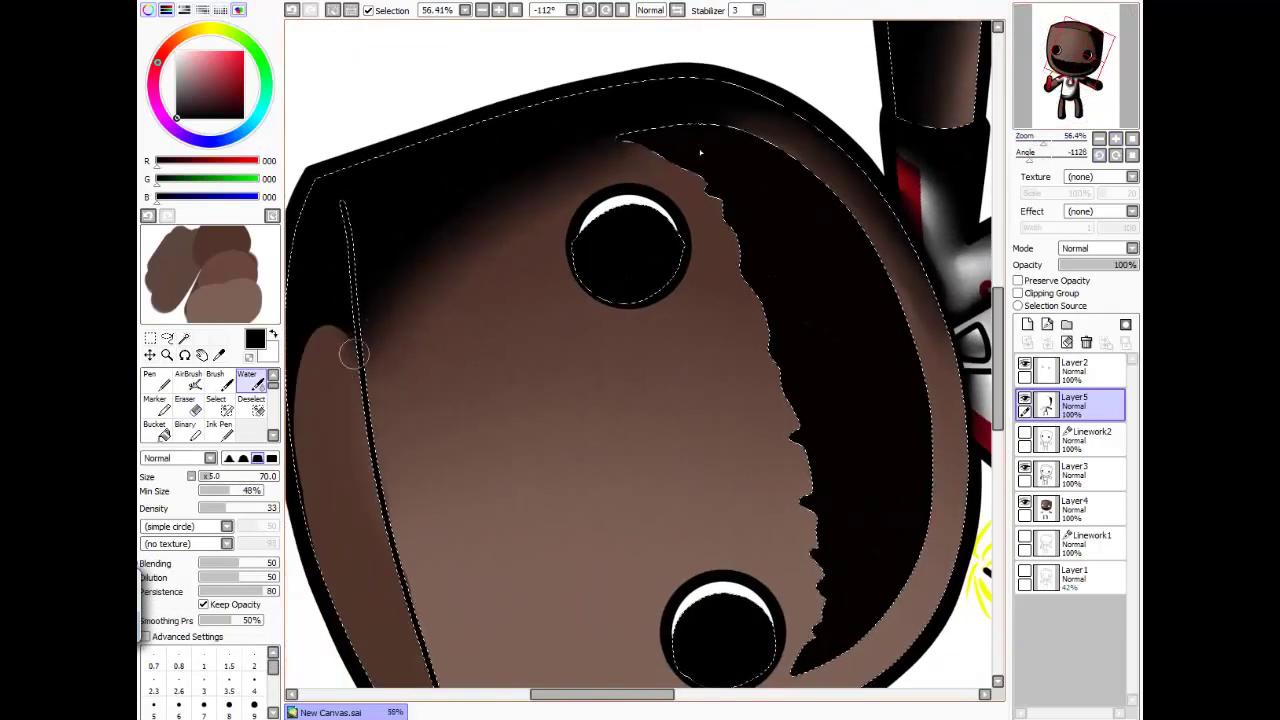
{"action": "key", "text": "Delete"}
Step: Soften the black shadows on both legs with the Water tool and set the shading layer's opacity to 48%
{"action": "scroll", "coordinate": [700, 155], "scroll_direction": "up", "scroll_amount": 5}
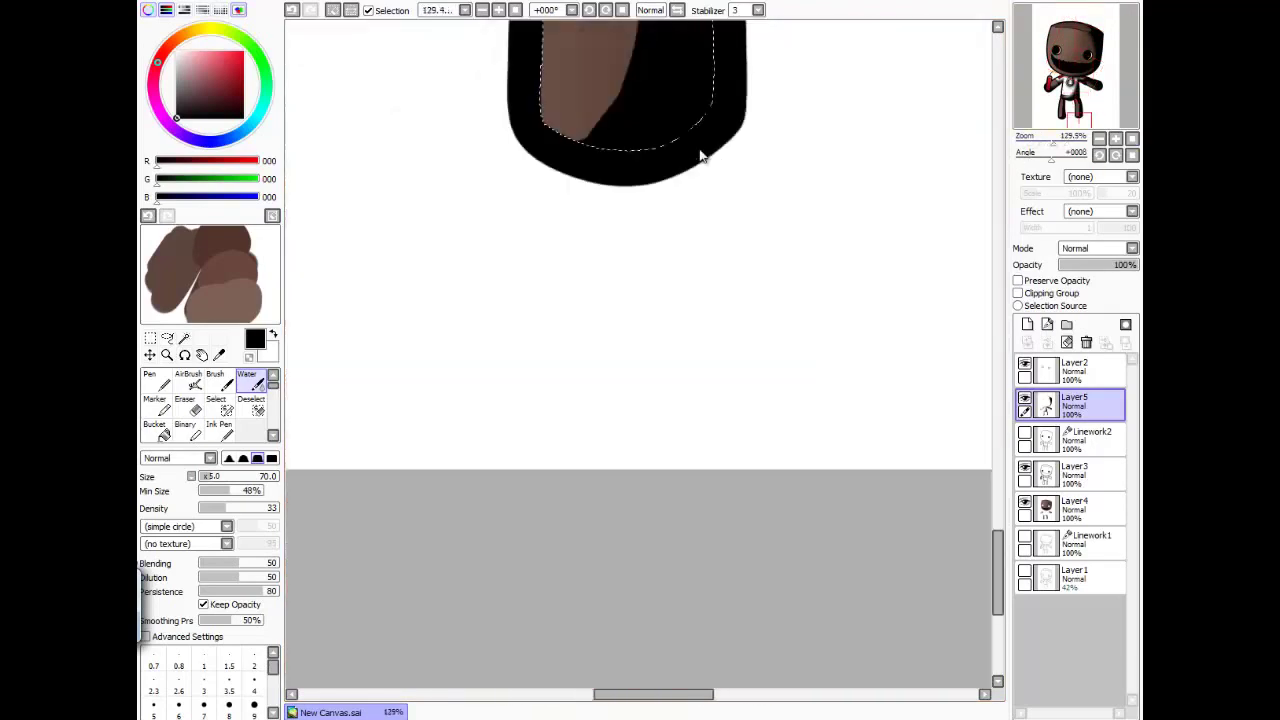
{"action": "mouse_move", "coordinate": [700, 155]}
{"action": "left_mouse_down"}
{"action": "mouse_move", "coordinate": [405, 467]}
{"action": "mouse_move", "coordinate": [504, 232]}
{"action": "mouse_move", "coordinate": [521, 111]}
{"action": "mouse_move", "coordinate": [484, 441]}
{"action": "mouse_move", "coordinate": [485, 380]}
{"action": "mouse_move", "coordinate": [483, 551]}
{"action": "mouse_move", "coordinate": [492, 387]}
{"action": "mouse_move", "coordinate": [438, 218]}
{"action": "mouse_move", "coordinate": [401, 447]}
{"action": "mouse_move", "coordinate": [464, 228]}
{"action": "mouse_move", "coordinate": [450, 425]}
{"action": "mouse_move", "coordinate": [411, 187]}
{"action": "mouse_move", "coordinate": [354, 428]}
{"action": "mouse_move", "coordinate": [438, 439]}
{"action": "mouse_move", "coordinate": [442, 330]}
{"action": "mouse_move", "coordinate": [616, 313]}
{"action": "mouse_move", "coordinate": [486, 357]}
{"action": "left_mouse_up"}
{"action": "scroll", "coordinate": [700, 155], "scroll_direction": "down", "scroll_amount": 4}
{"action": "scroll", "coordinate": [700, 157], "scroll_direction": "up", "scroll_amount": 5}
{"action": "key", "text": "e"}
{"action": "scroll", "coordinate": [640, 350], "scroll_direction": "down", "scroll_amount": 5}
{"action": "scroll", "coordinate": [640, 350], "scroll_direction": "up", "scroll_amount": 3}
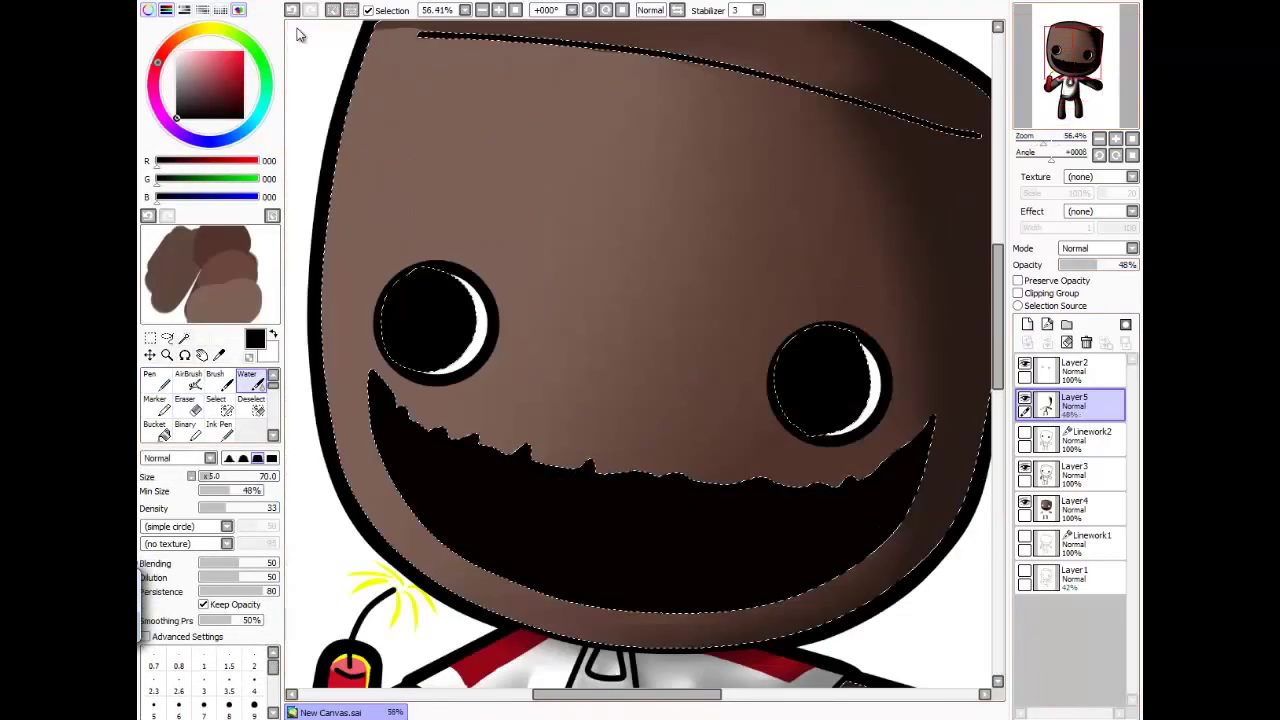
Step: Add a new layer above the shading and paint bright yellow rim light along the head's lower-left edge and the dynamite arm with the Pen
{"action": "left_click", "coordinate": [1027, 324]}
{"action": "left_click", "coordinate": [210, 28]}
{"action": "left_click", "coordinate": [150, 380]}
{"action": "left_click_drag", "start_coordinate": [325, 385], "coordinate": [515, 620]}
{"action": "mouse_move", "coordinate": [370, 650]}
{"action": "left_mouse_down"}
{"action": "mouse_move", "coordinate": [505, 352]}
{"action": "mouse_move", "coordinate": [470, 440]}
{"action": "left_mouse_up"}
Step: Select the head, dynamite arm, shirt and the red stripe on that arm's sleeve with the Magic Wand, returning to Layer6
{"action": "key", "text": "w"}
{"action": "left_click", "coordinate": [350, 200]}
{"action": "left_click", "coordinate": [1070, 508]}
{"action": "left_click", "coordinate": [740, 460]}
{"action": "left_click", "coordinate": [700, 60], "text": "shift"}
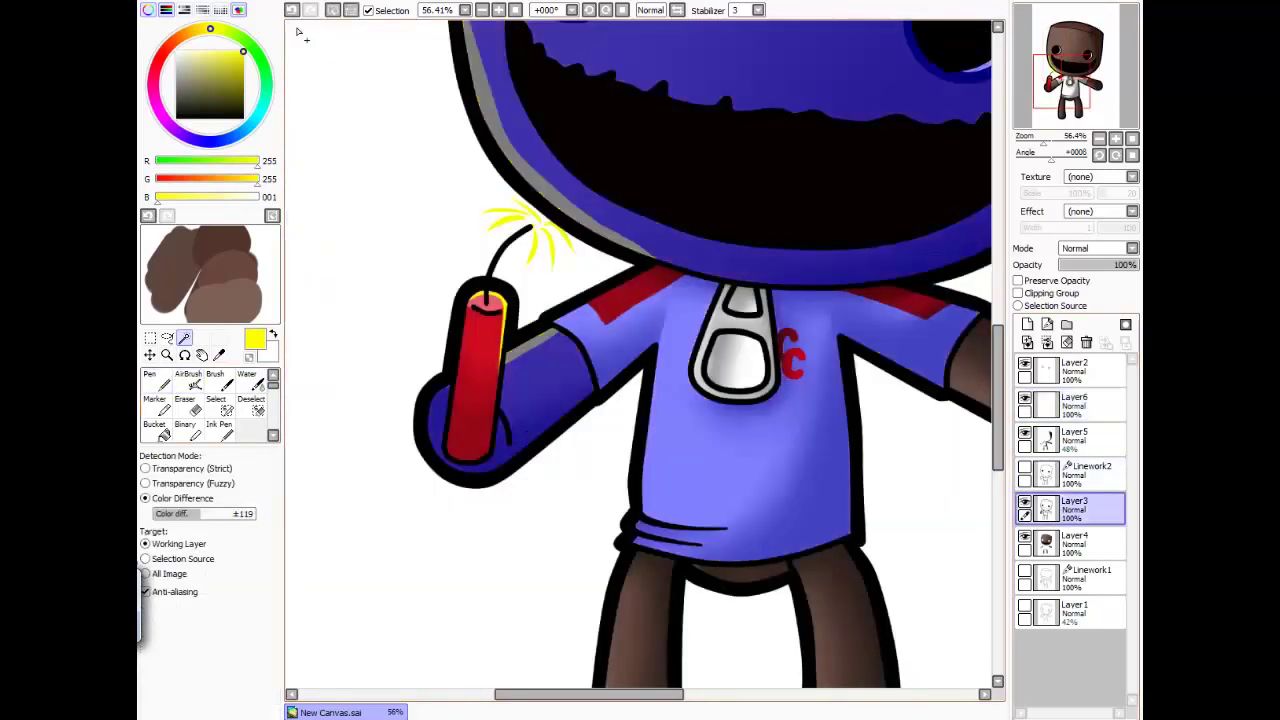
{"action": "key", "text": "n"}
{"action": "key", "text": "w"}
{"action": "key", "text": "n"}
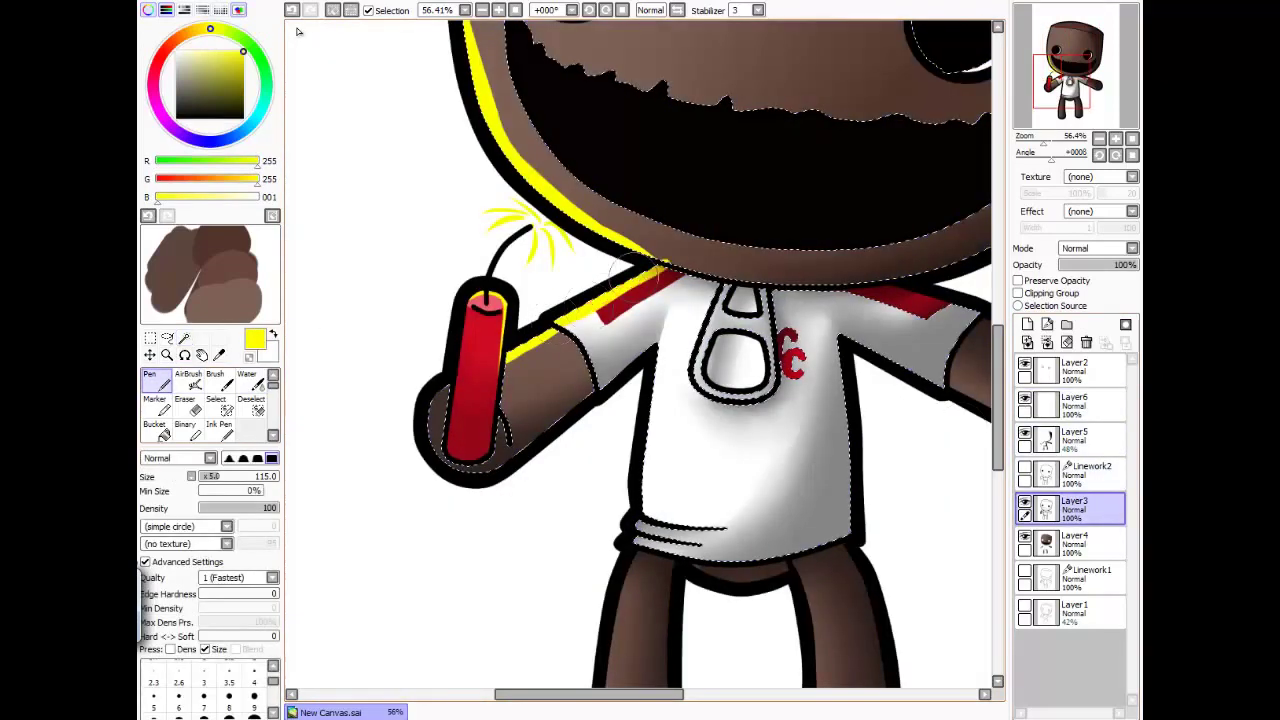
{"action": "key", "text": "w"}
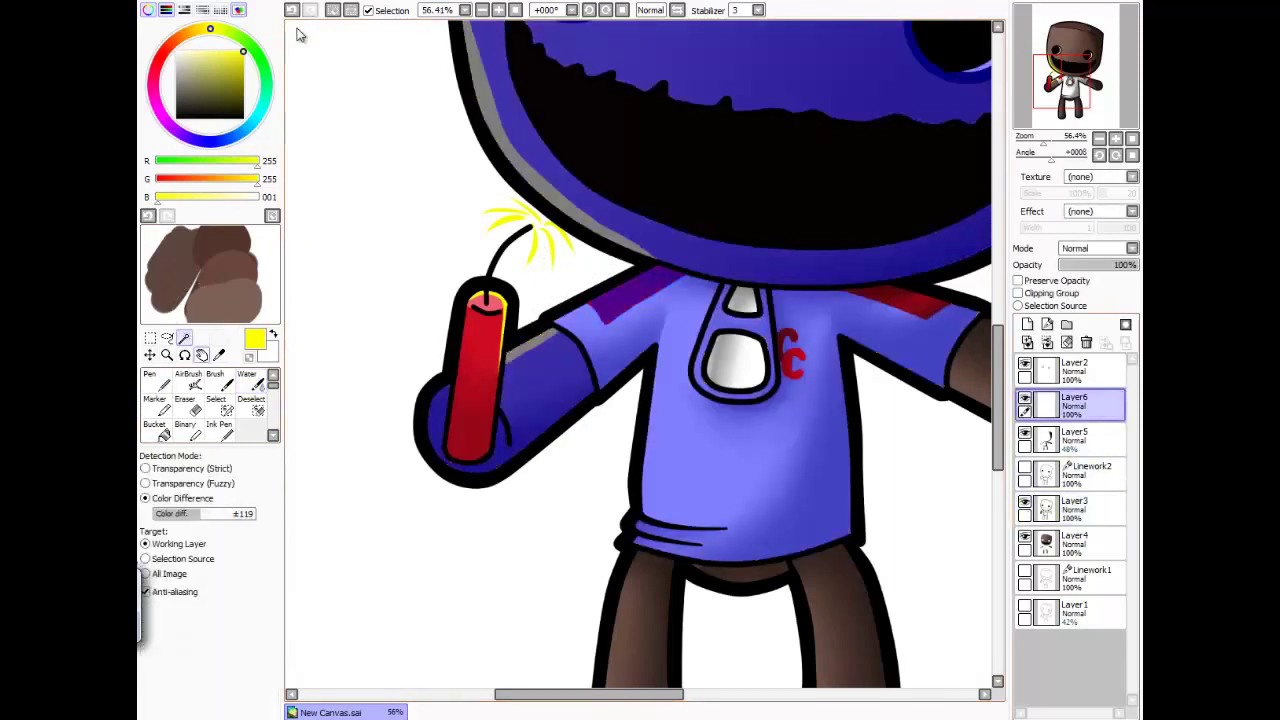
Step: Blend the yellow rim light on the head, sleeve and dynamite arm into a soft glow with the Water tool
{"action": "key", "text": "b"}
{"action": "left_click_drag", "start_coordinate": [520, 370], "coordinate": [577, 316]}
{"action": "left_click_drag", "start_coordinate": [679, 297], "coordinate": [539, 642]}
Step: Draw black stitch marks across the head's top seam on a new linework layer with the Curve tool at size 10
{"action": "scroll", "coordinate": [296, 35], "scroll_direction": "up", "scroll_amount": 5}
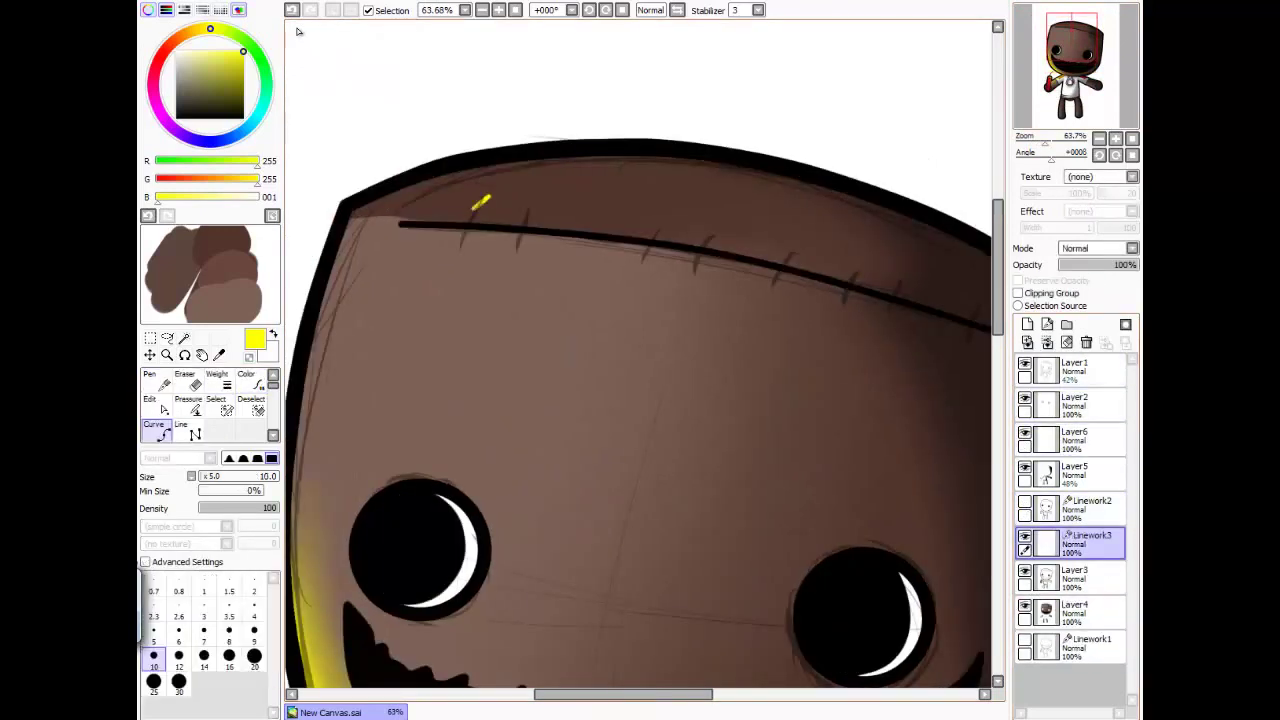
{"action": "left_click_drag", "start_coordinate": [621, 276], "coordinate": [511, 256]}
{"action": "left_click_drag", "start_coordinate": [858, 278], "coordinate": [864, 344]}
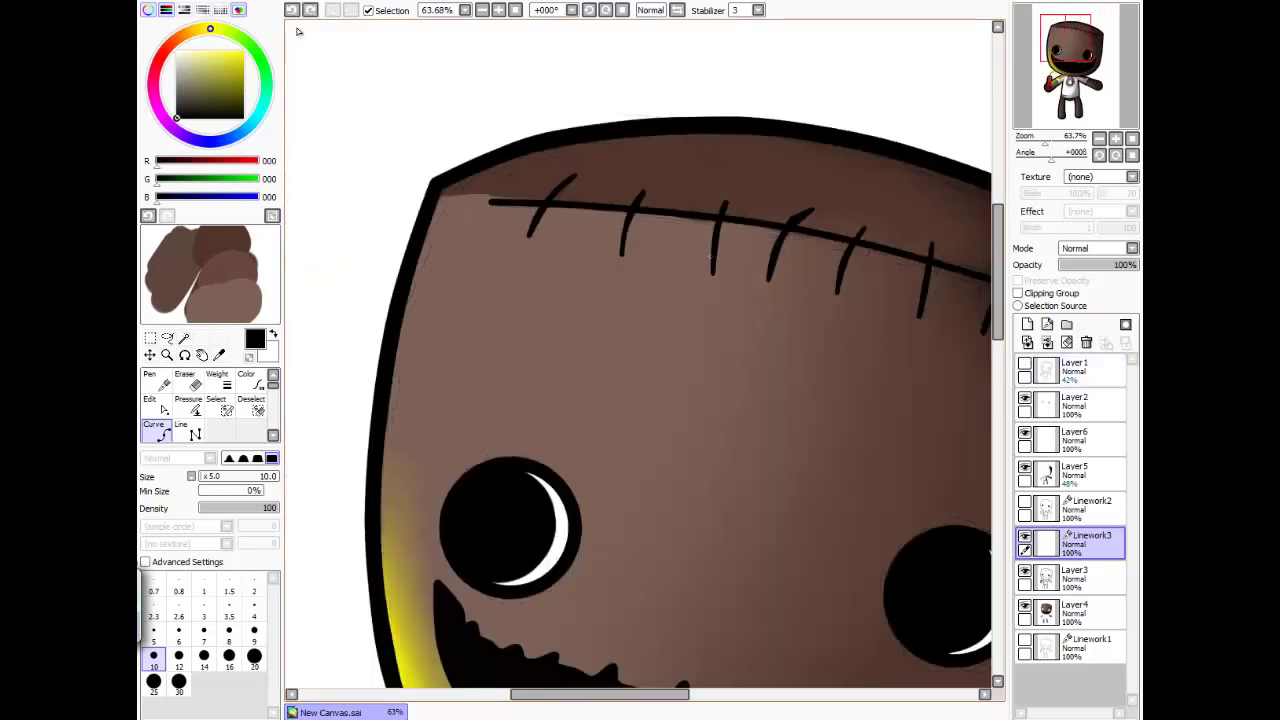
Step: Paint a black ground shadow between the feet on a new layer below the character's colours, softening it with Water at size 235
{"action": "left_click_drag", "start_coordinate": [640, 400], "coordinate": [735, 435]}
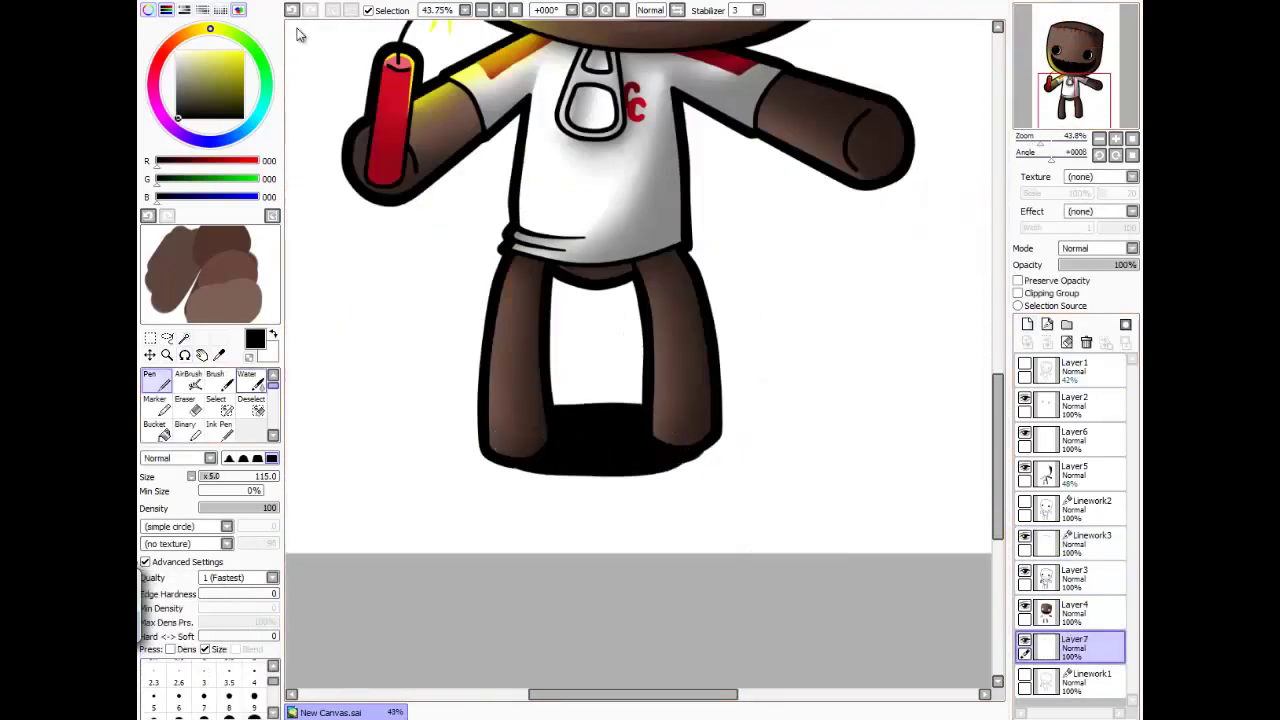
{"action": "mouse_move", "coordinate": [600, 440]}
{"action": "left_mouse_down"}
{"action": "mouse_move", "coordinate": [566, 371]}
{"action": "mouse_move", "coordinate": [690, 425]}
{"action": "left_mouse_up"}
{"action": "scroll", "coordinate": [300, 35], "scroll_direction": "down", "scroll_amount": 3}
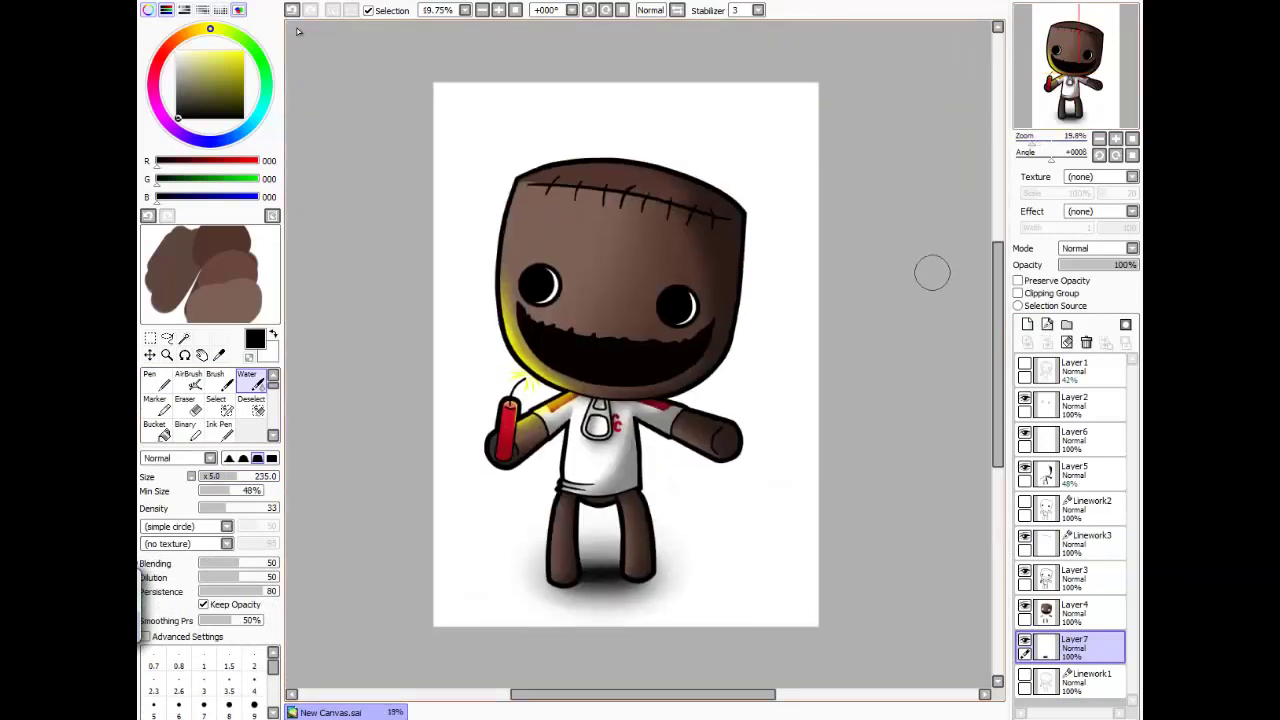